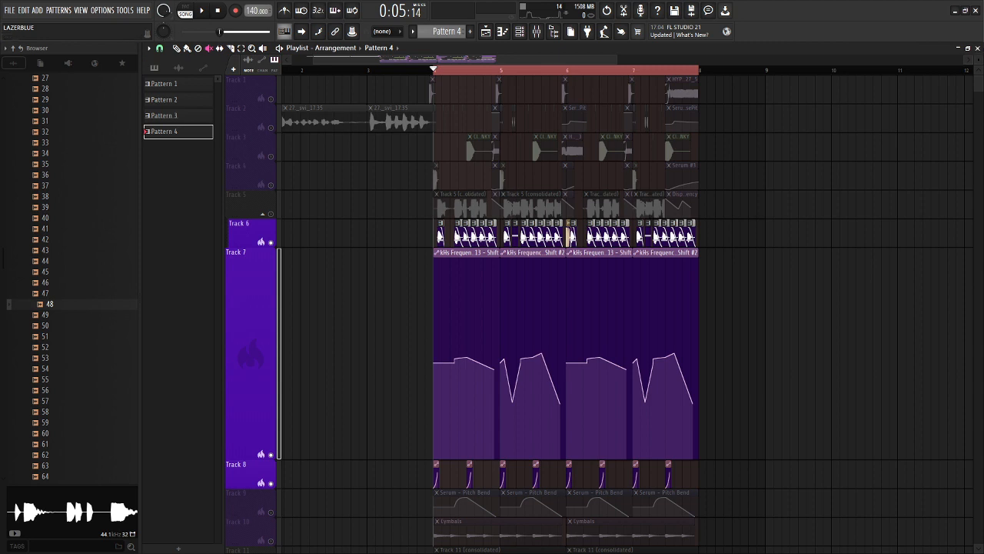
- Play back the looped section of the playlist and examine the active clips on Tracks 6 to 8
scroll(625, 308, "right", 2)
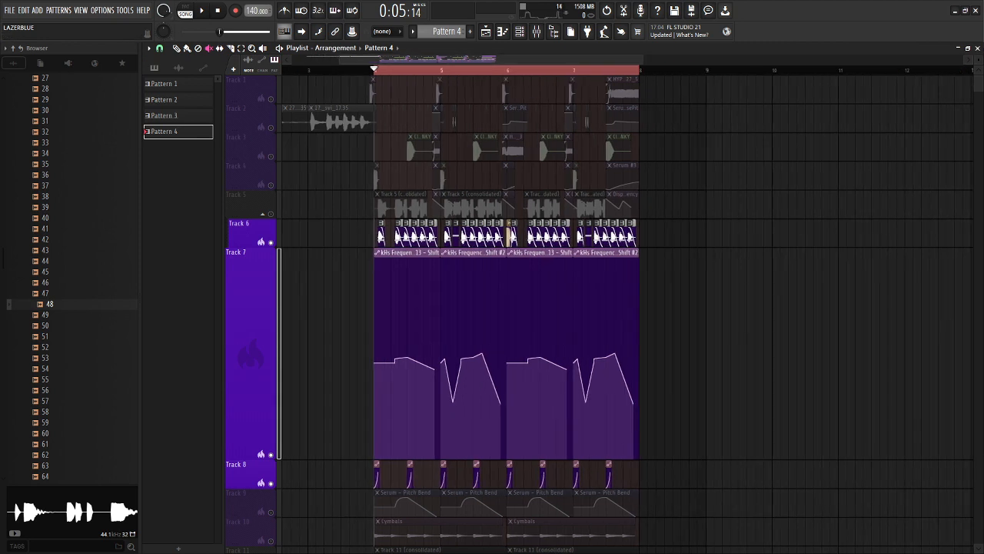
scroll(384, 308, "up", 4)
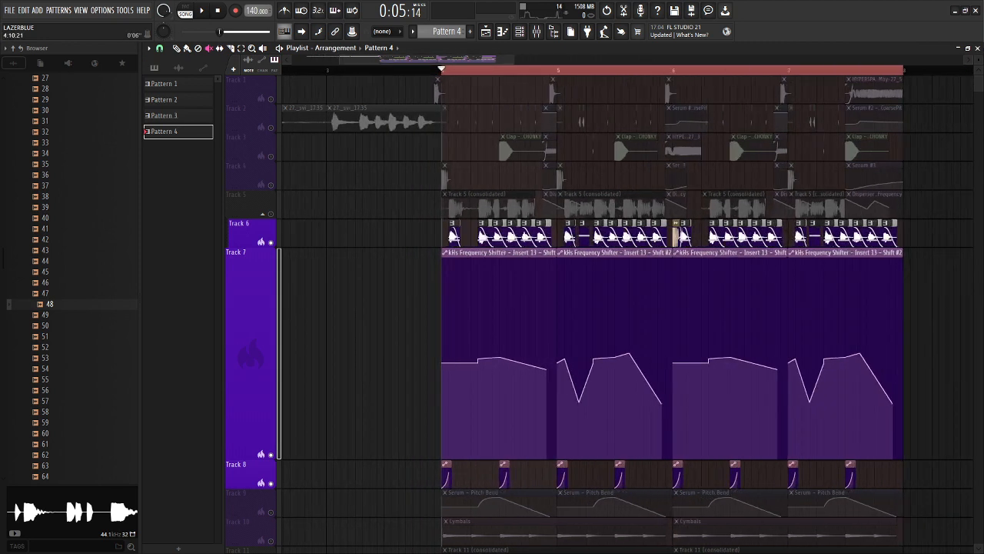
key("space")
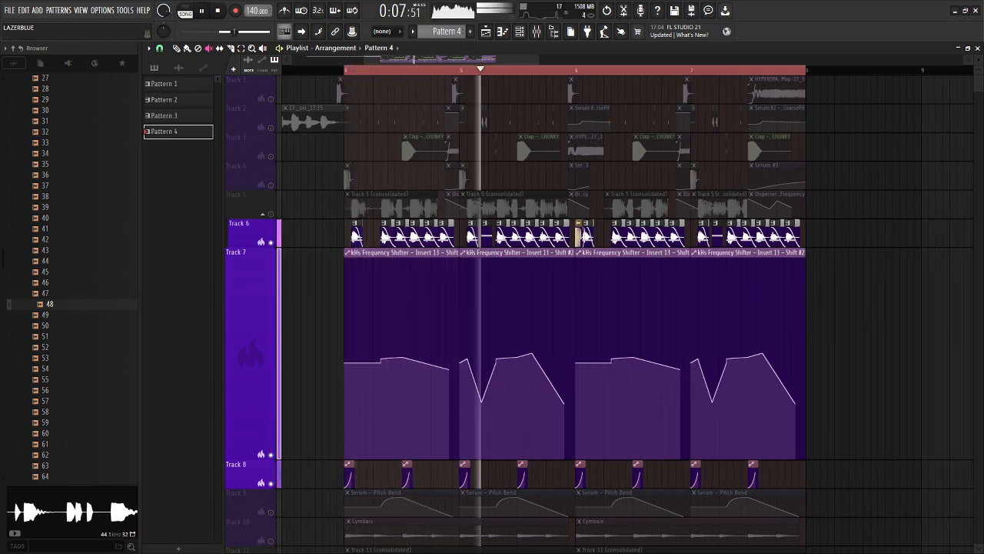
key("space")
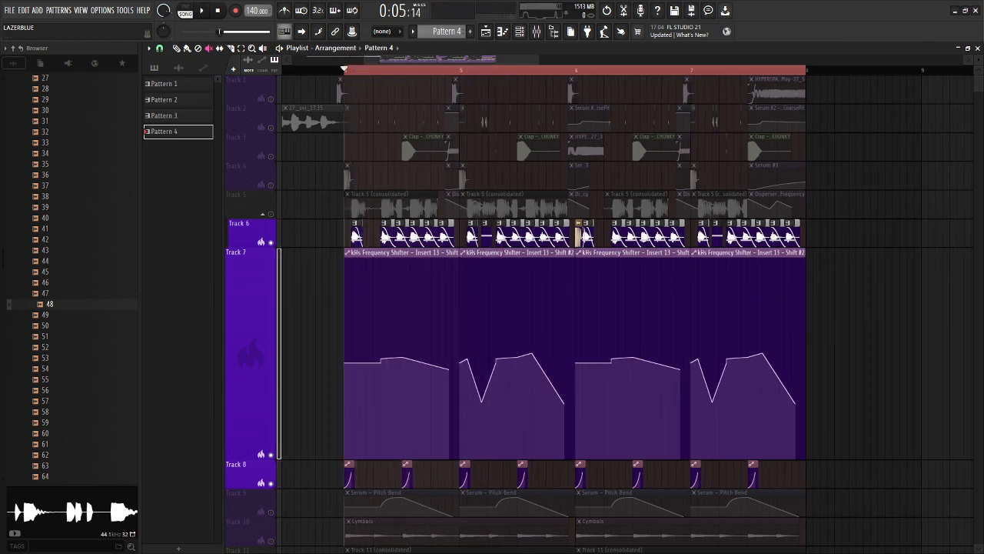
scroll(575, 307, "right", 1)
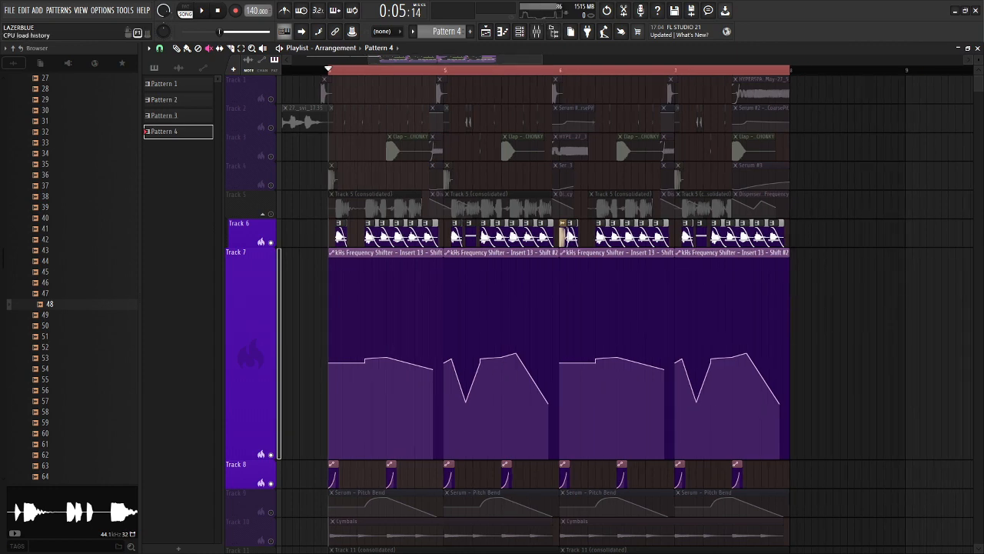
left_click_drag(539, 60, 511, 59)
scroll(575, 308, "right", 1)
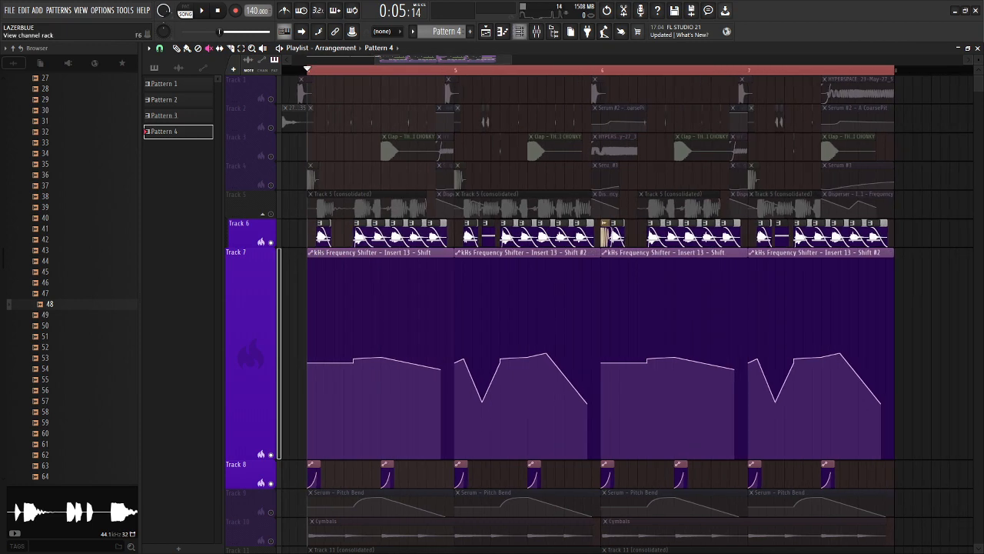
- Open the mixer and play the loop to observe the levels on Insert 9 and the inserts following it
left_click(537, 32)
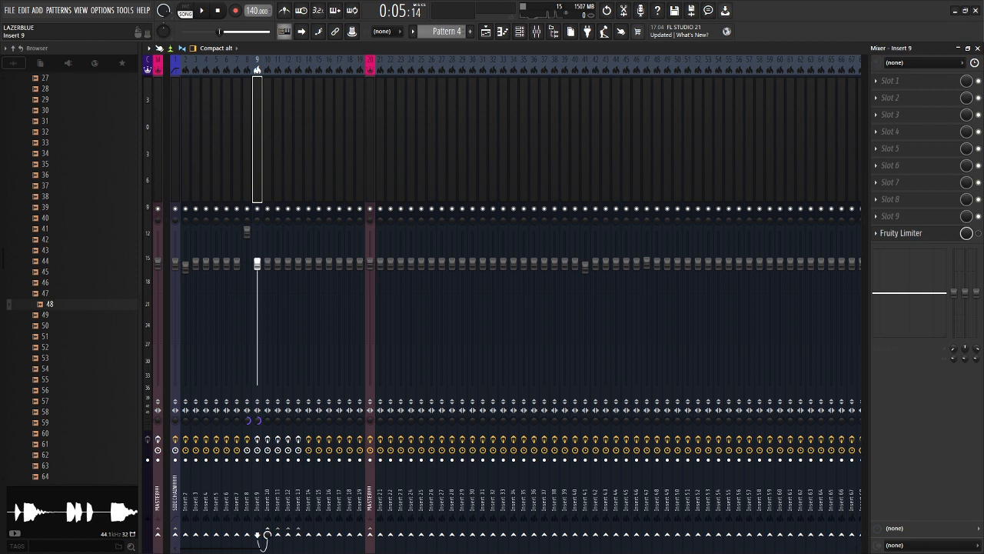
key("space")
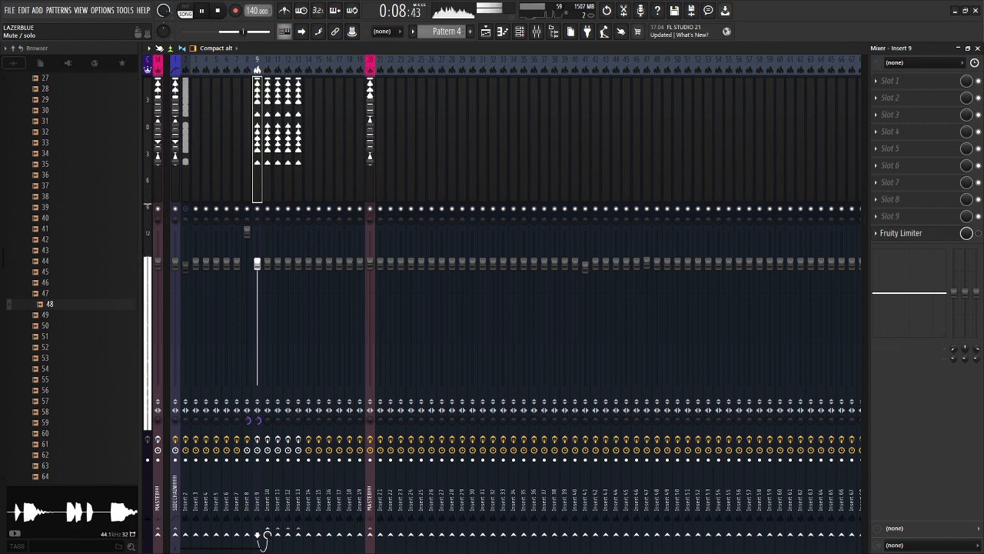
key("space")
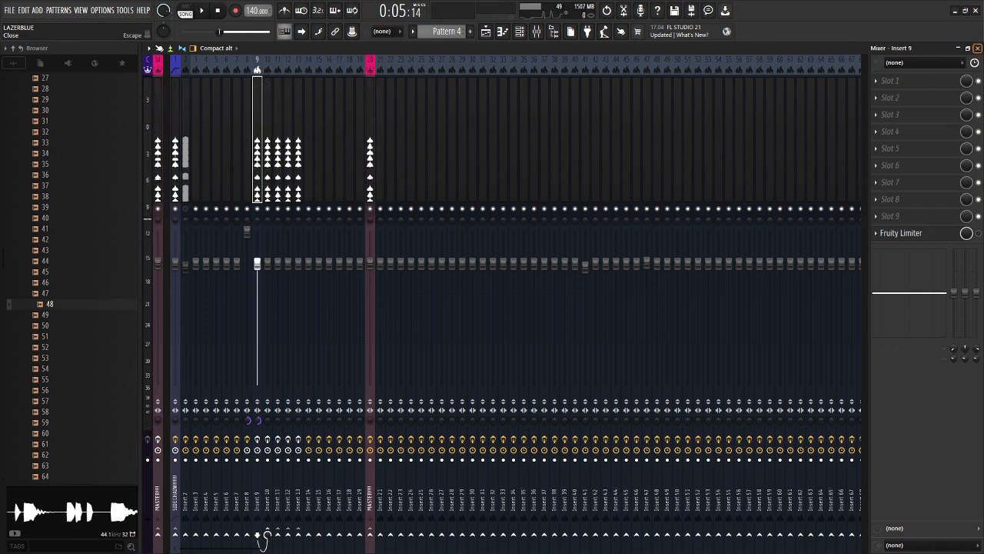
- Inspect the channel settings of the 27_svi_17.35 audio clip on Track 2 of the playlist
key("F5")
left_click_drag(464, 59, 426, 59)
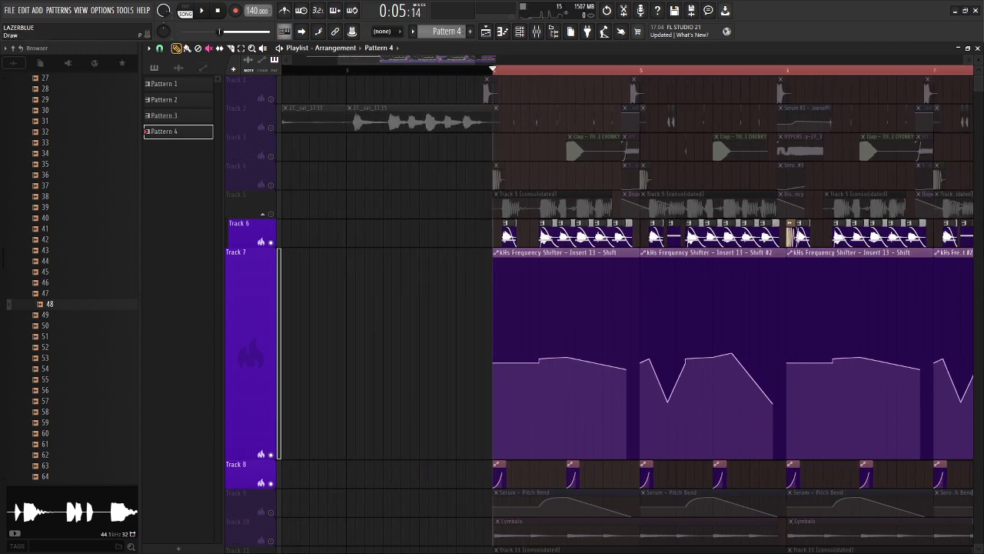
double_click(361, 114)
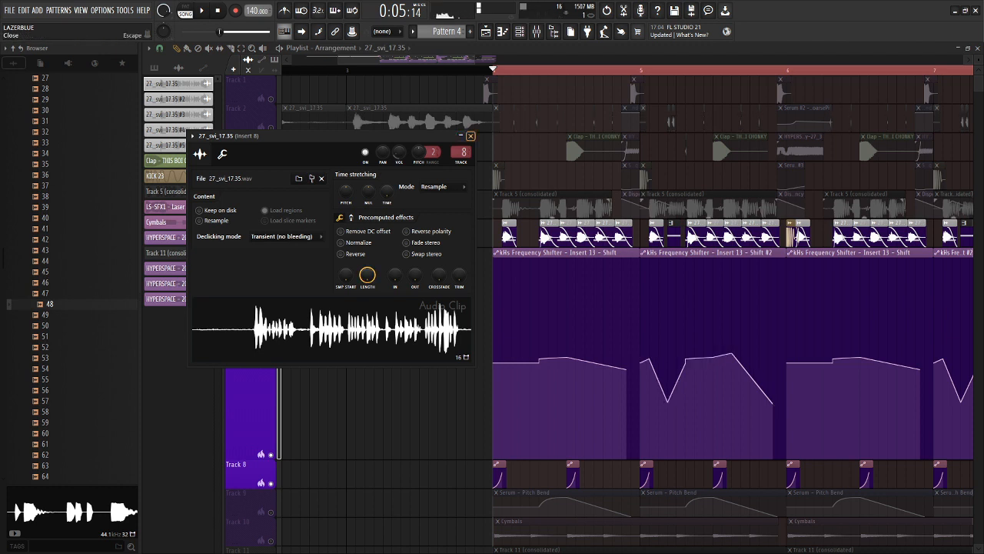
left_click(470, 136)
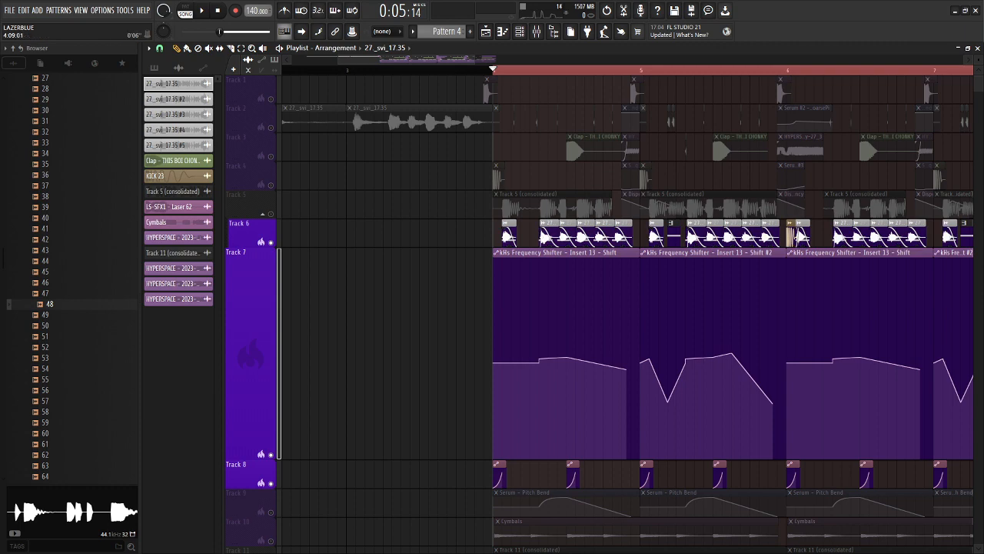
- Audition the loop in the mixer with Insert 8's stereo separation at original, and set it back to 100% merged
left_click(536, 30)
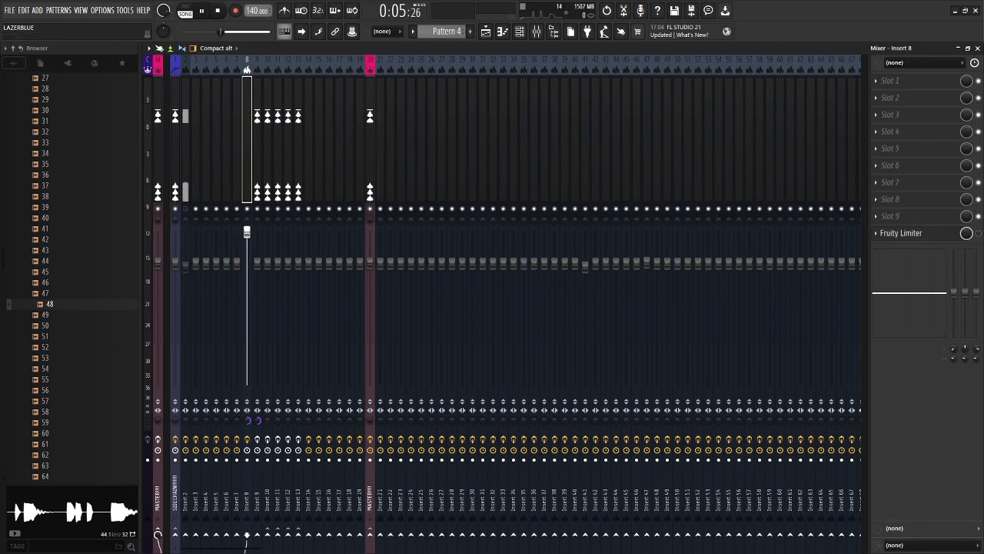
key("space")
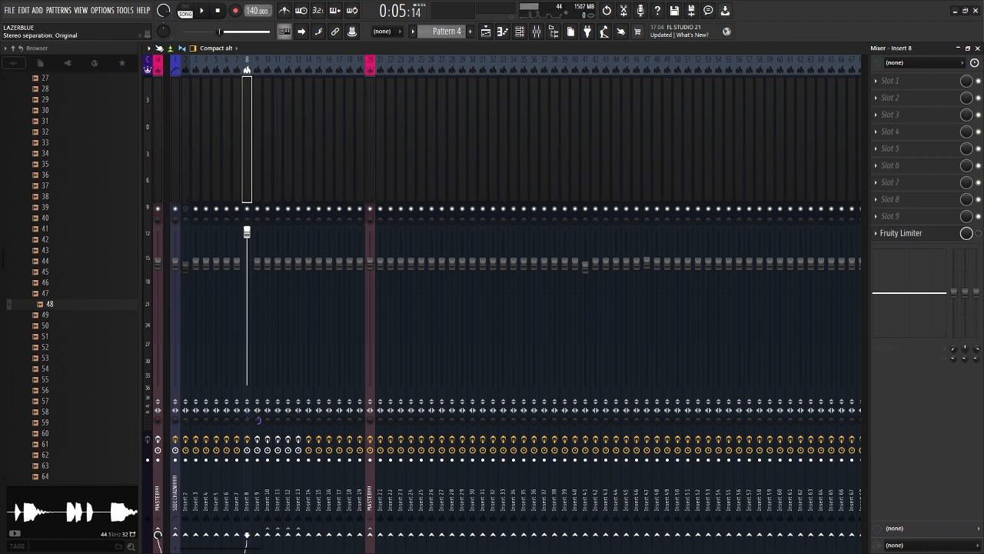
key("space")
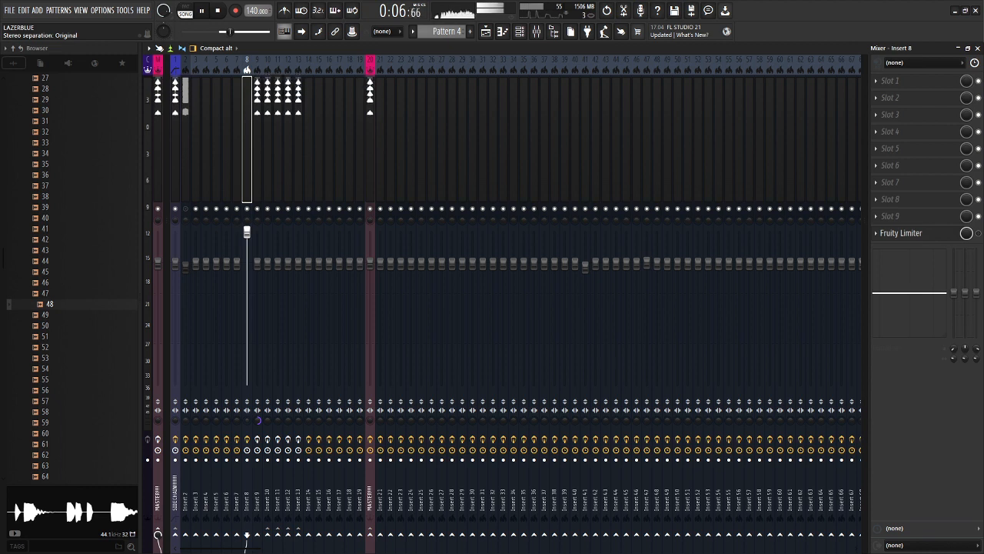
left_click_drag(247, 419, 247, 389)
key("space")
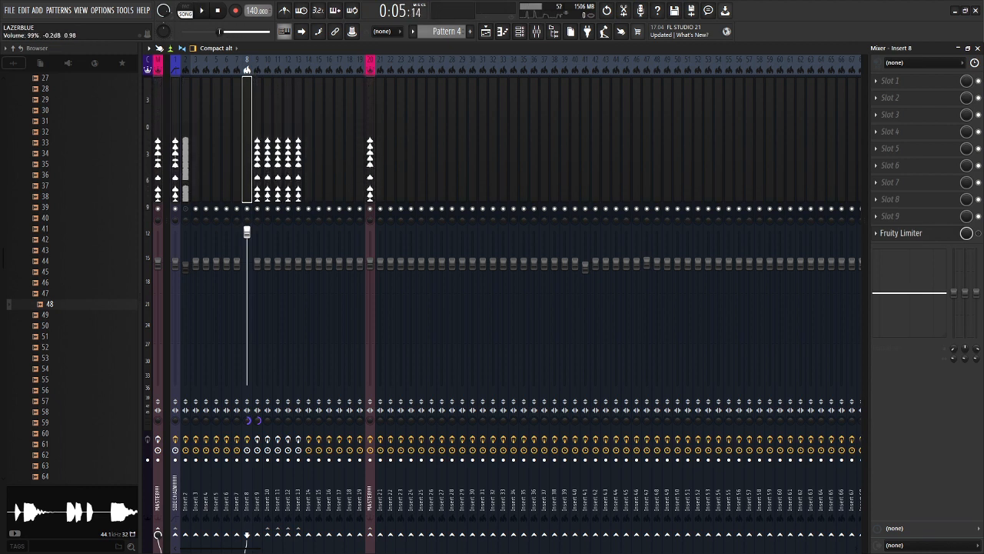
- Select Insert 9 in the mixer and audition the loop with its merged stereo separation
left_click(270, 534)
left_click(261, 536)
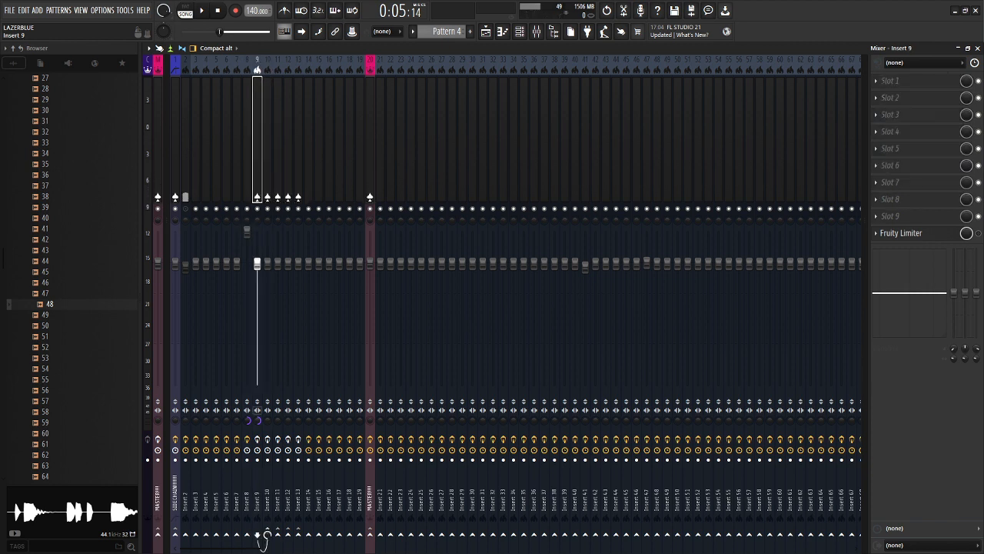
key("space")
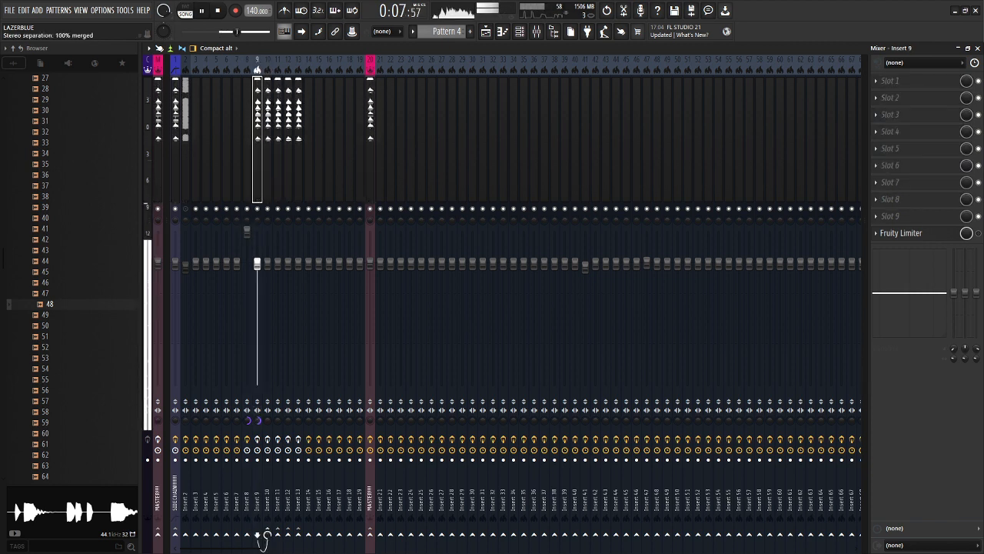
key("space")
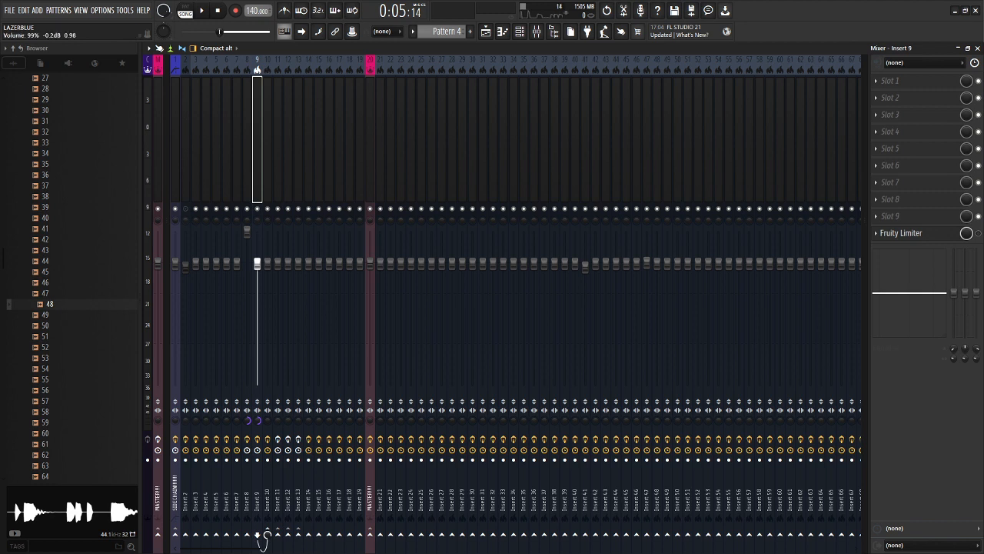
- Select Insert 10, audition its effect chain and inspect its A1StereoControl settings
left_click(216, 264)
left_click(269, 536)
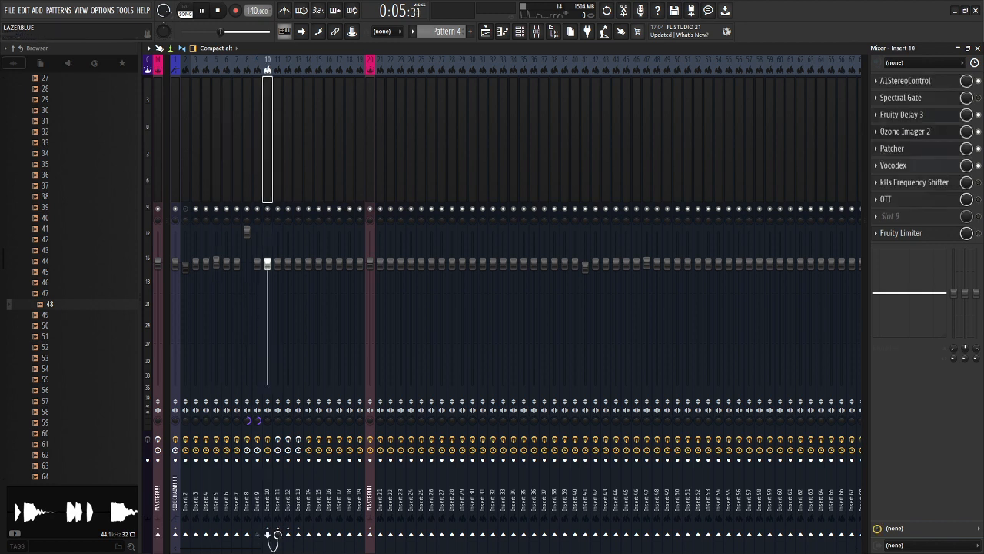
key("space")
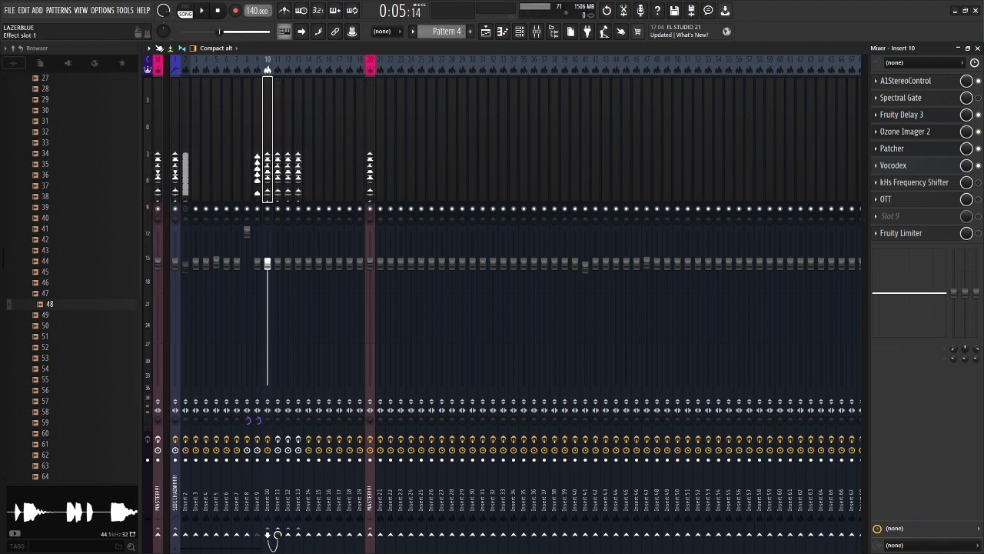
left_click(906, 81)
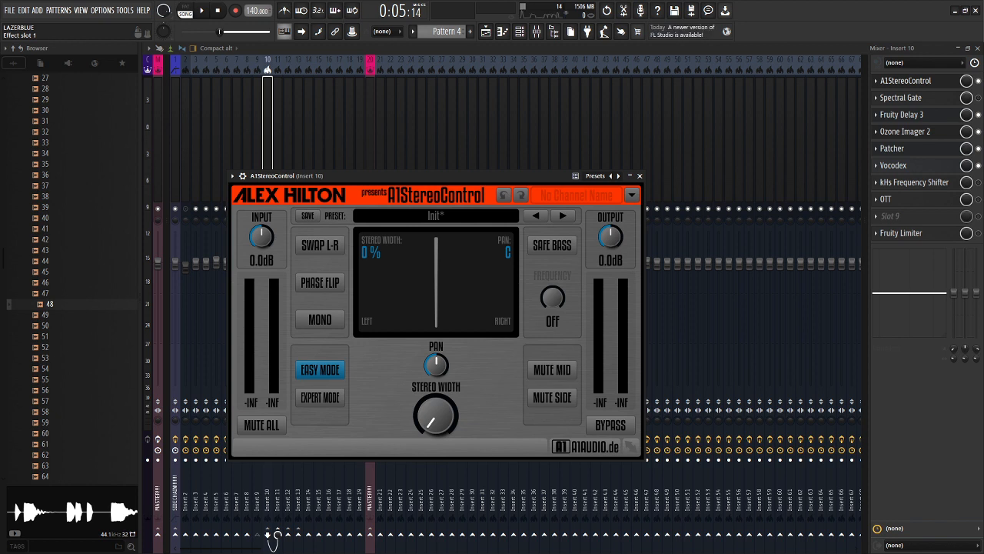
left_click(906, 81)
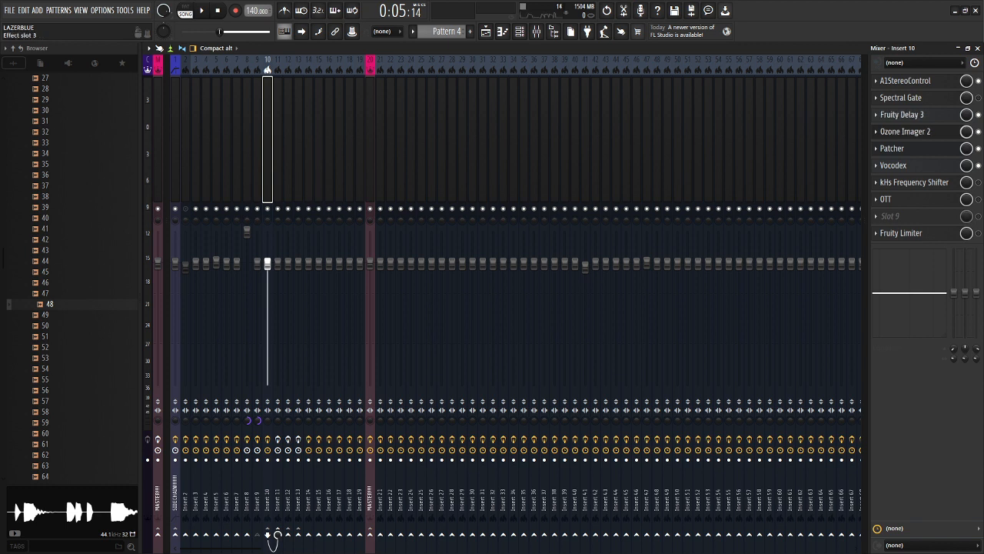
- Inspect Fruity Delay 3 on Insert 10 and audition the loop with Ozone Imager 2, Patcher and Vocodex bypassed
left_click(901, 115)
left_click(978, 132)
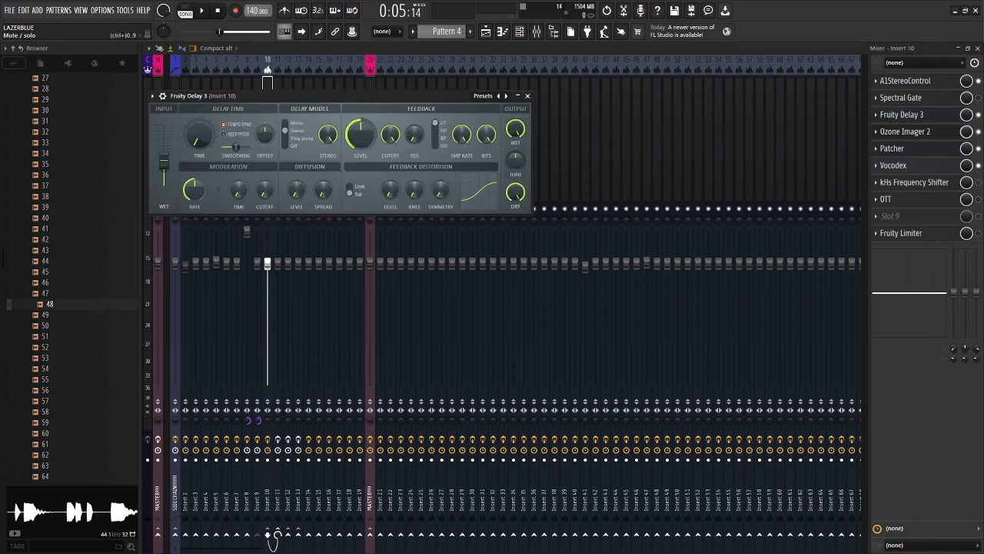
left_click(978, 148)
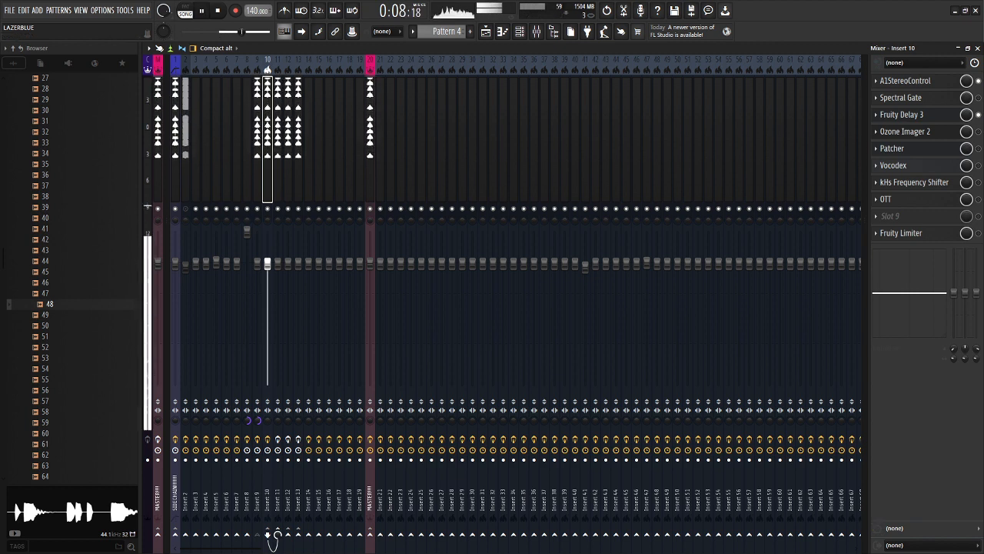
key("space")
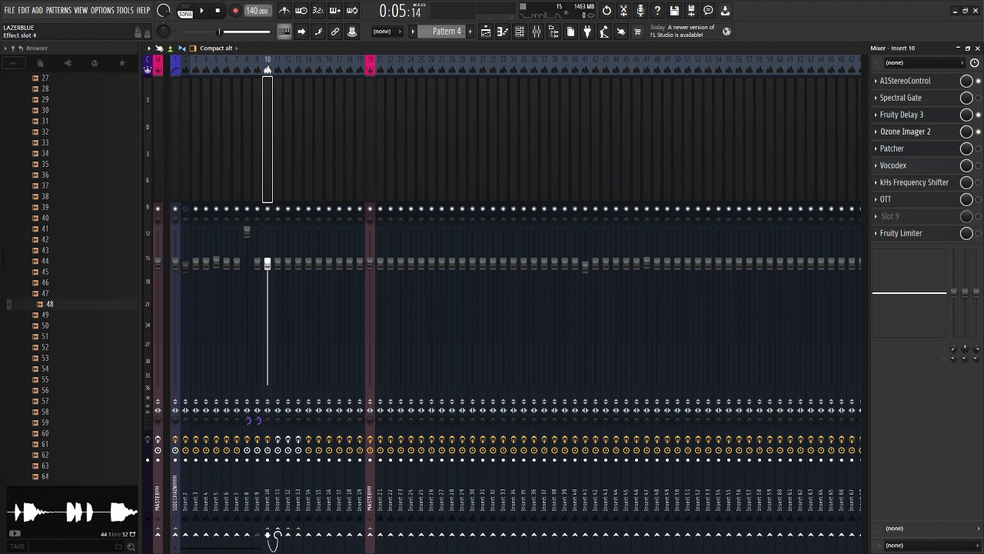
- Inspect Ozone Imager 2 on Insert 10 and compare the loop with the effect bypassed and enabled
left_click(905, 132)
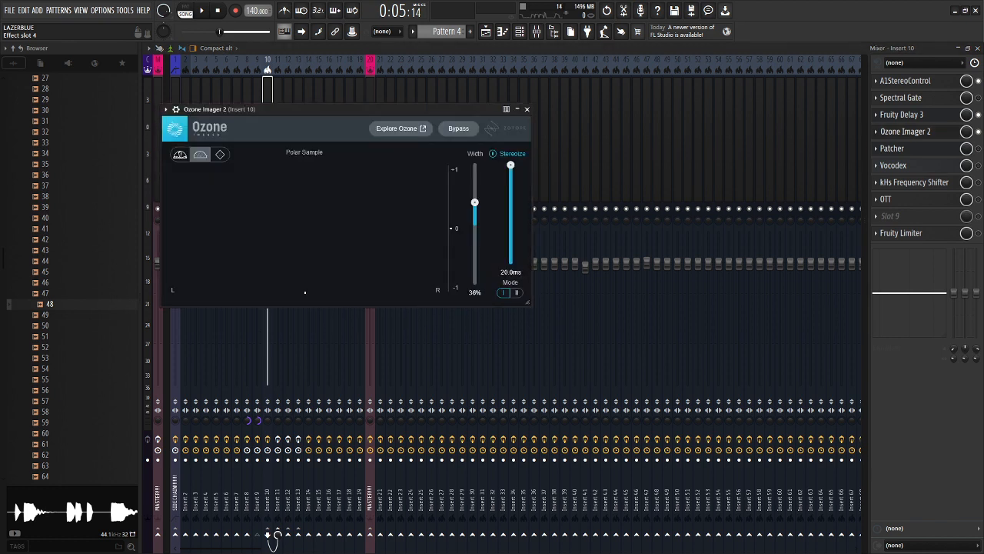
left_click(978, 132)
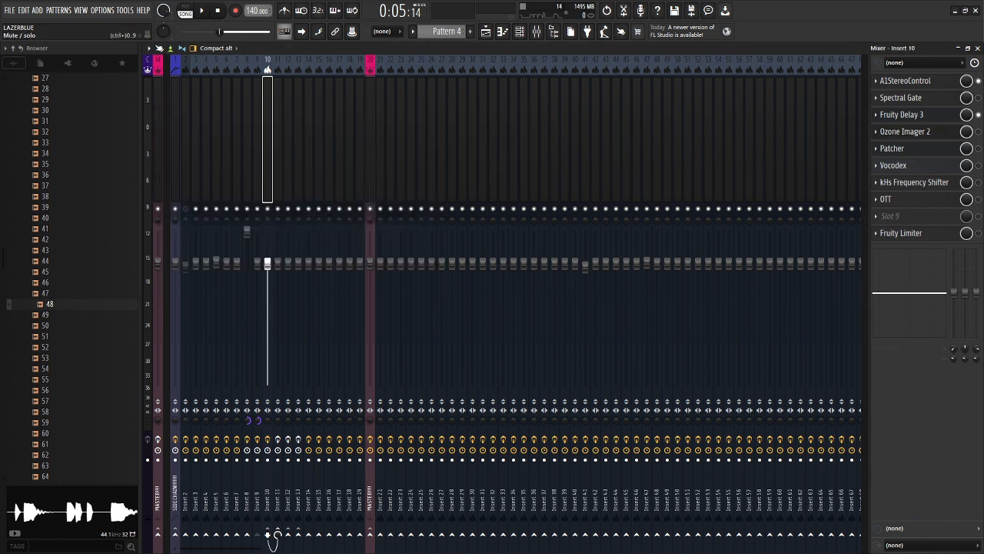
key("space")
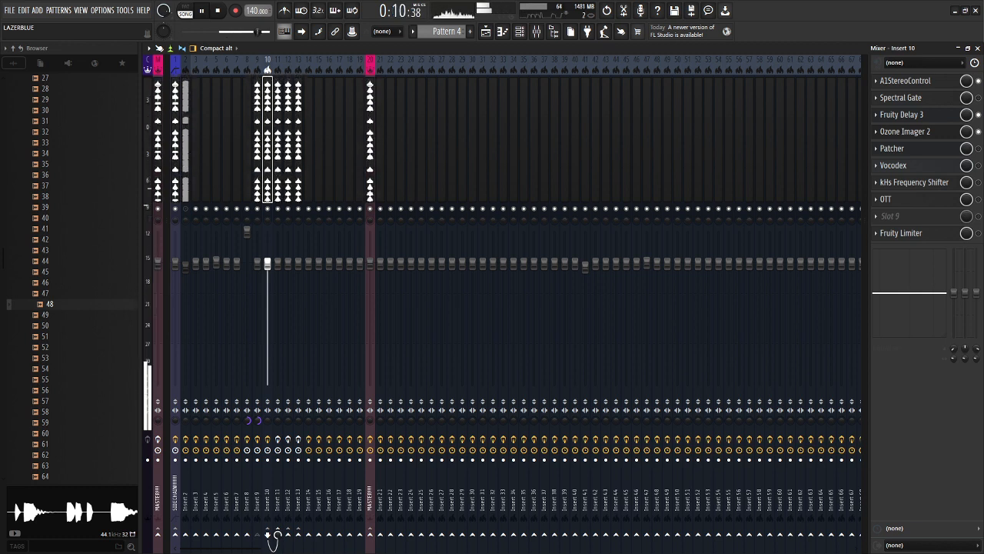
key("space")
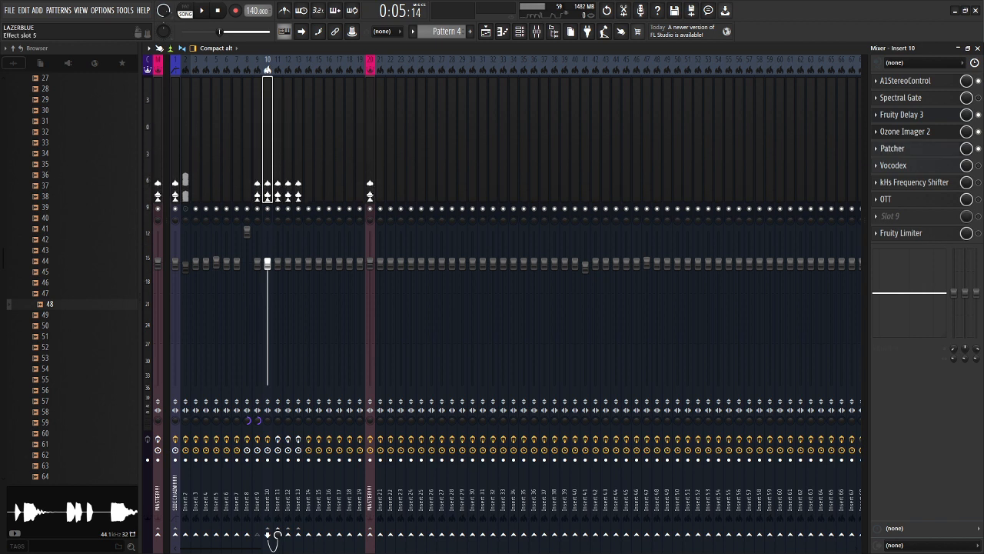
- Inspect the Disperser preset in Insert 10's Patcher and audition the loop with it enabled
left_click(896, 149)
key("space")
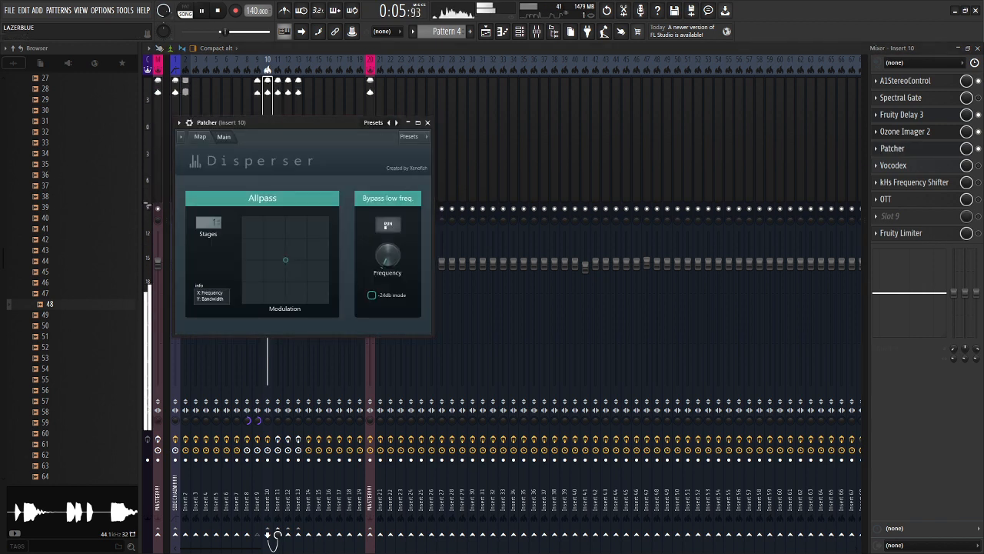
key("space")
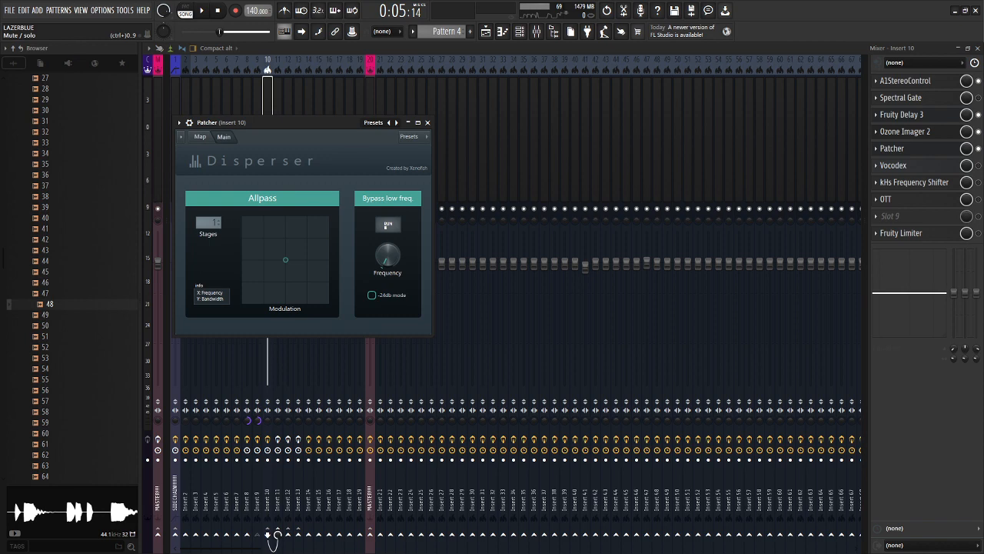
- Enable Vocodex on Insert 10, open its settings and audition the loop through it
left_click(978, 165)
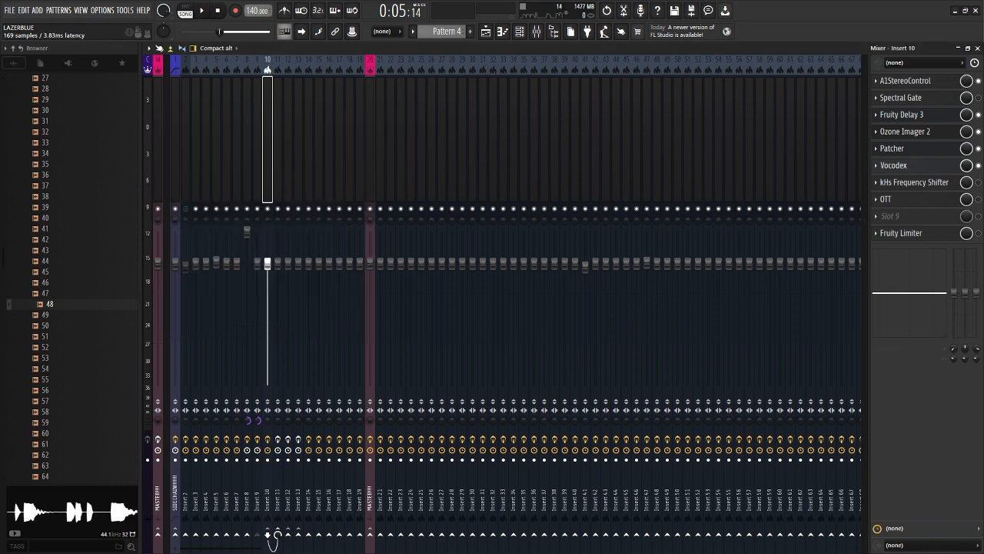
left_click(895, 166)
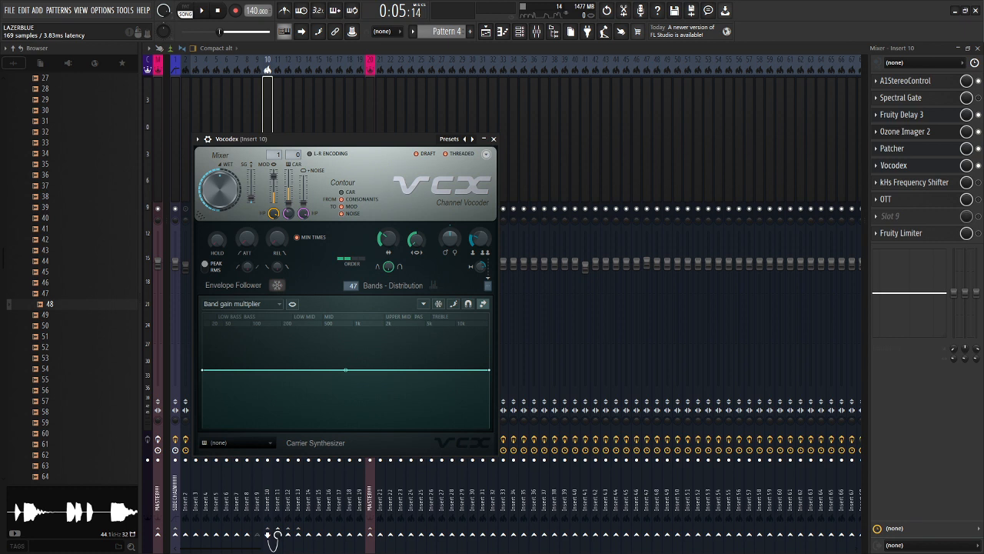
key("space")
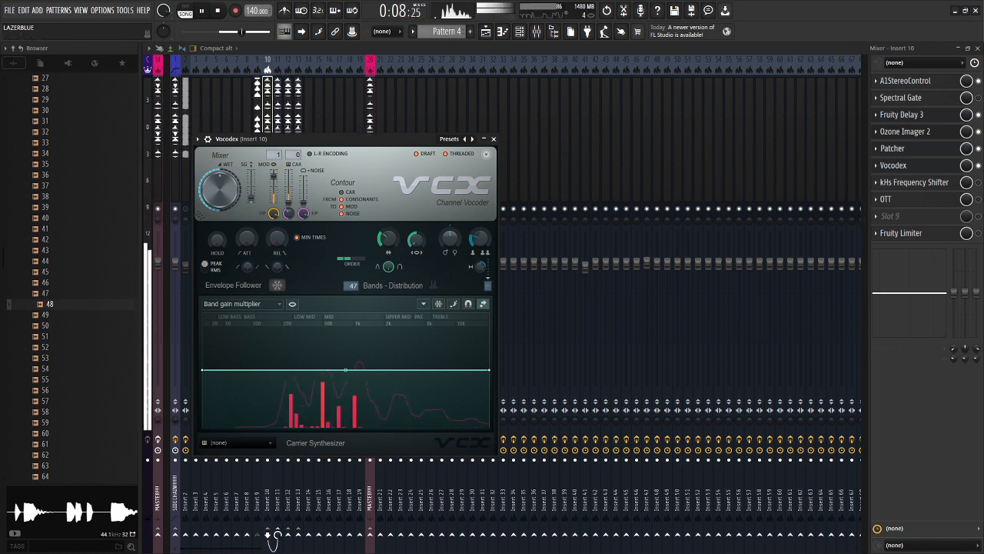
- Close Insert 10's Vocodex, select Insert 11 and audition the loop through its effect chain
key("space")
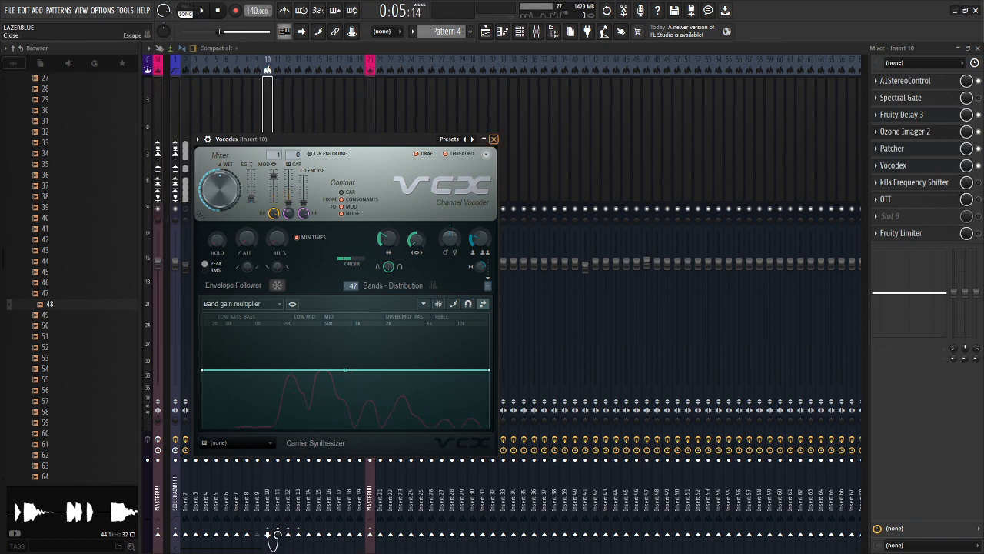
left_click(494, 139)
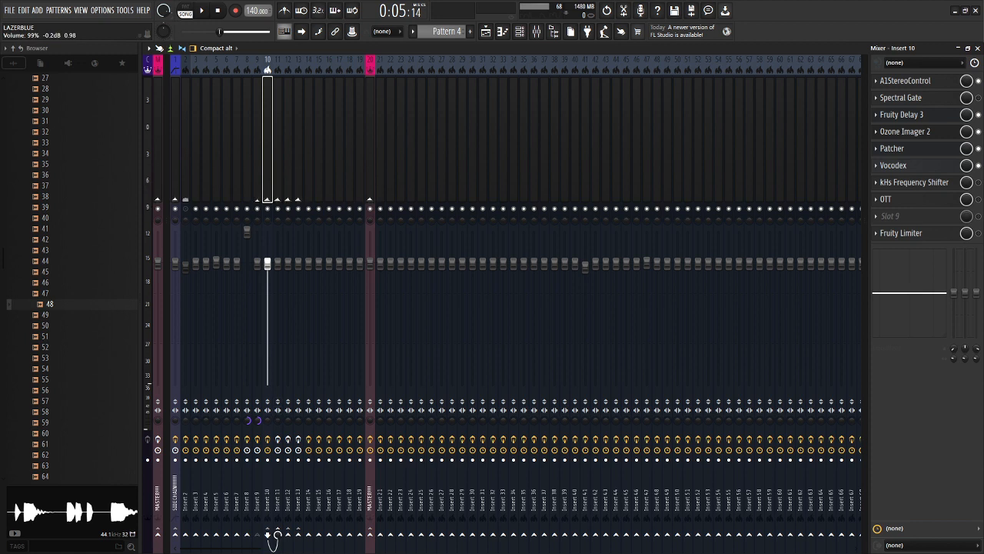
left_click(282, 540)
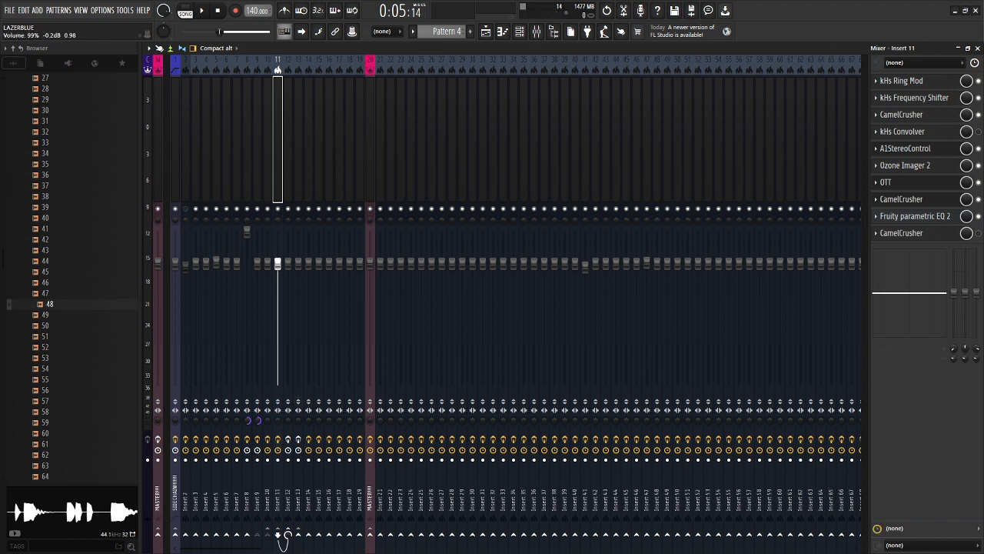
key("space")
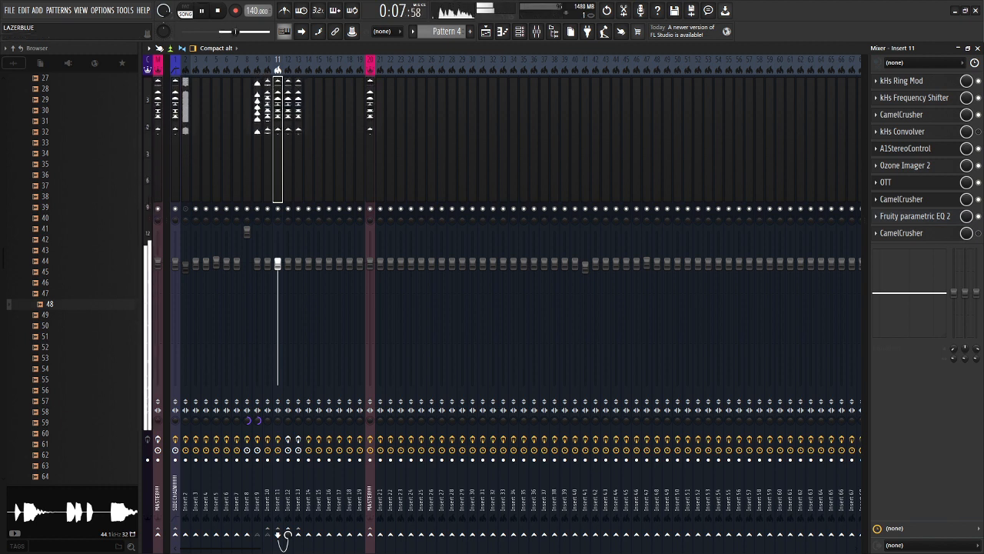
key("space")
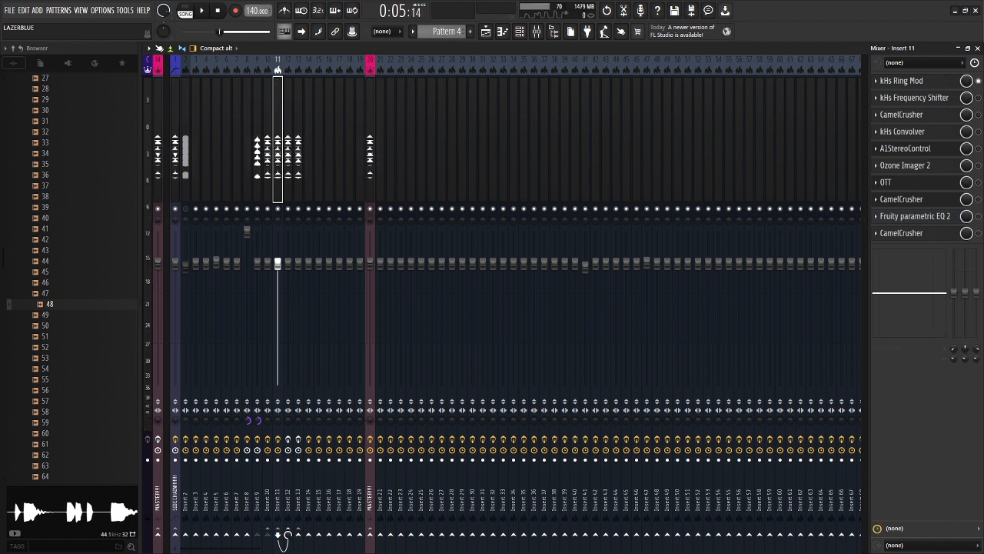
- Inspect the kHs Ring Mod on Insert 11, including its frequency setting
left_click(902, 81)
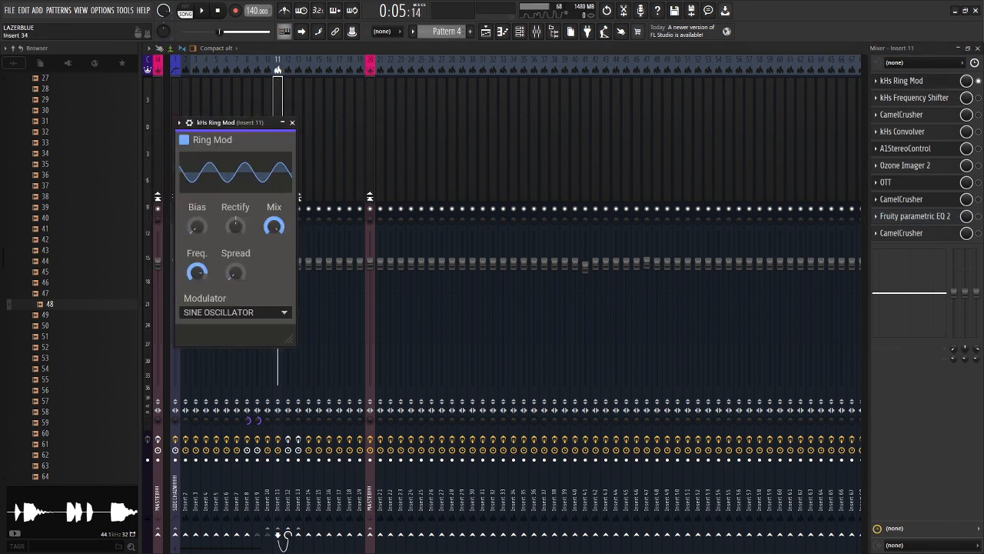
left_click(197, 271)
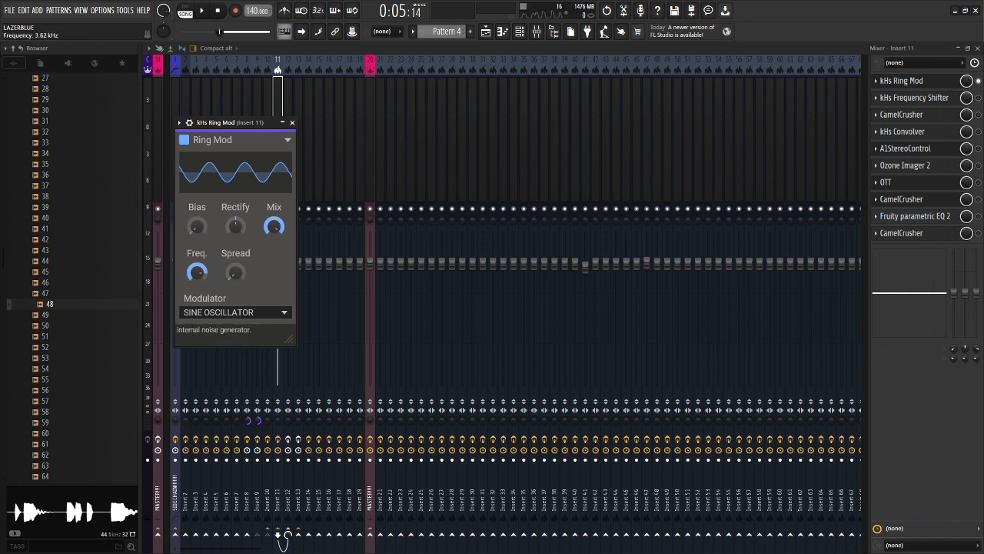
left_click(292, 122)
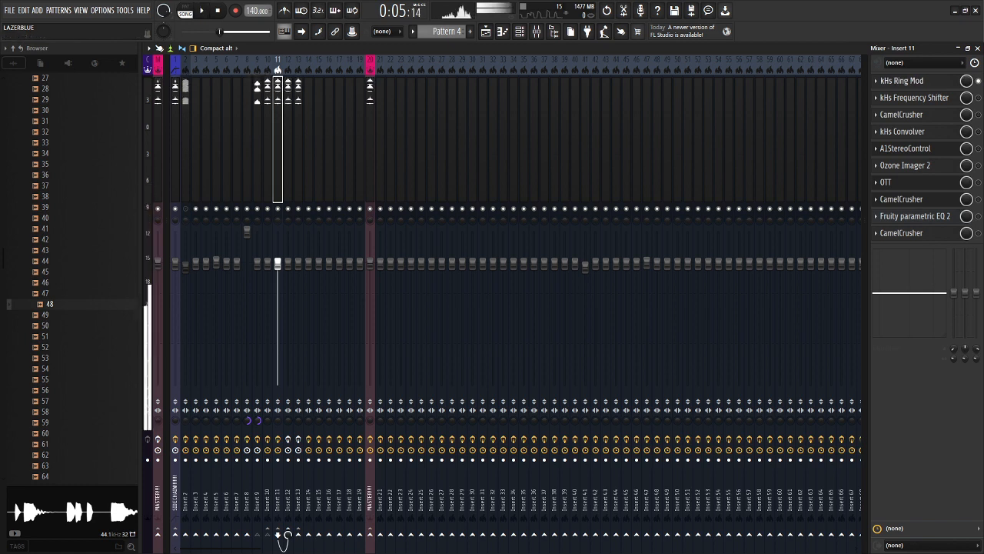
- Inspect the kHs Frequency Shifter on Insert 11 and audition the loop with it enabled
left_click(914, 97)
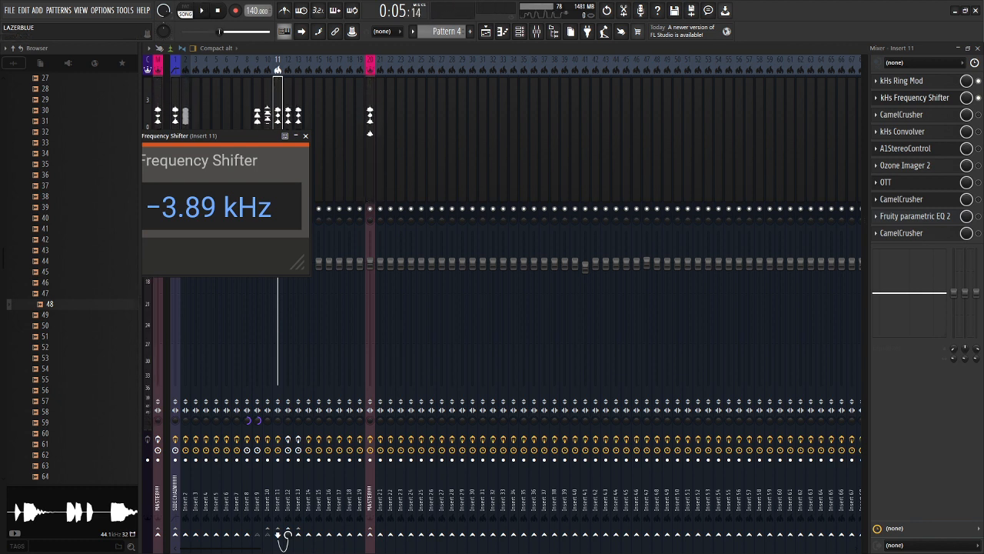
key("Escape")
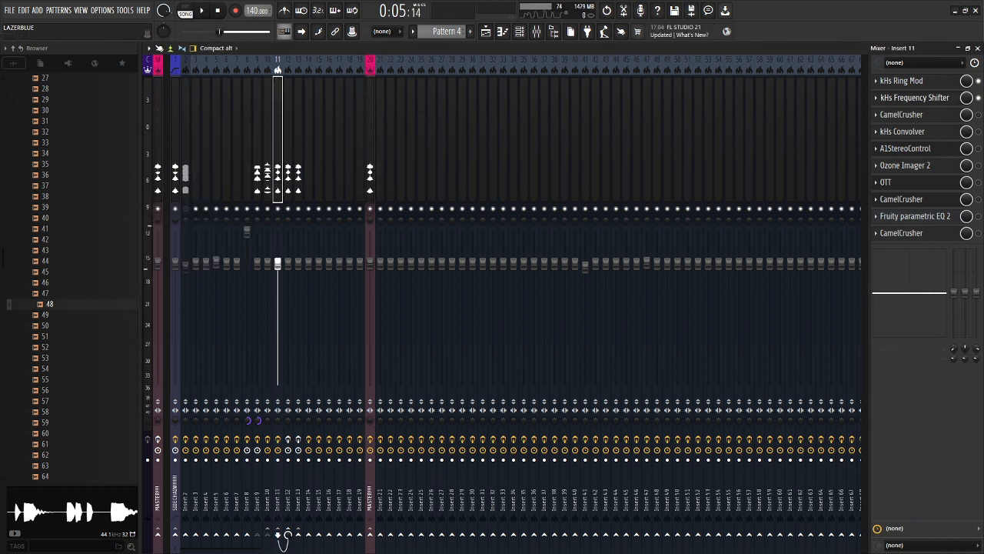
key("space")
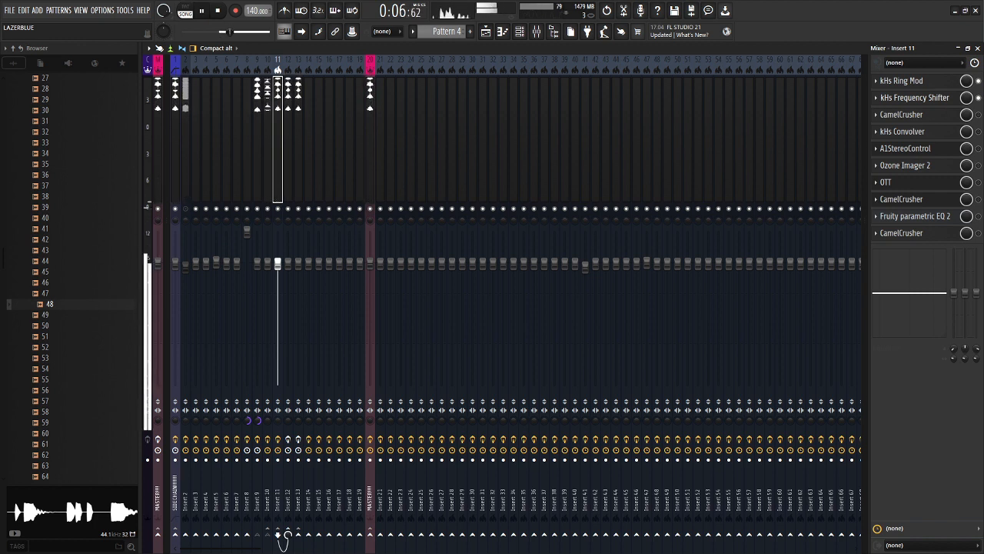
key("space")
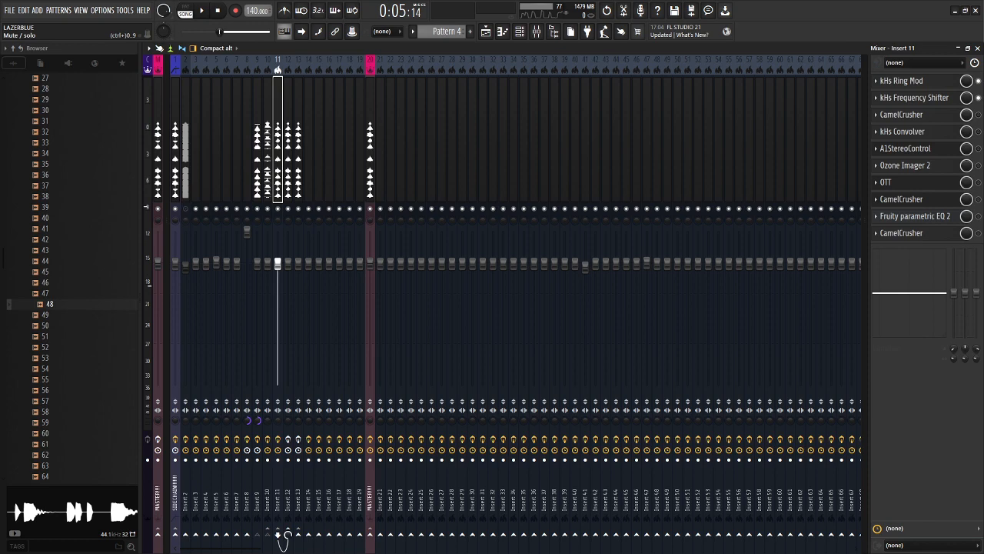
- Enable the CamelCrusher in slot 3 of Insert 11, open its settings and audition the loop through it
left_click(978, 114)
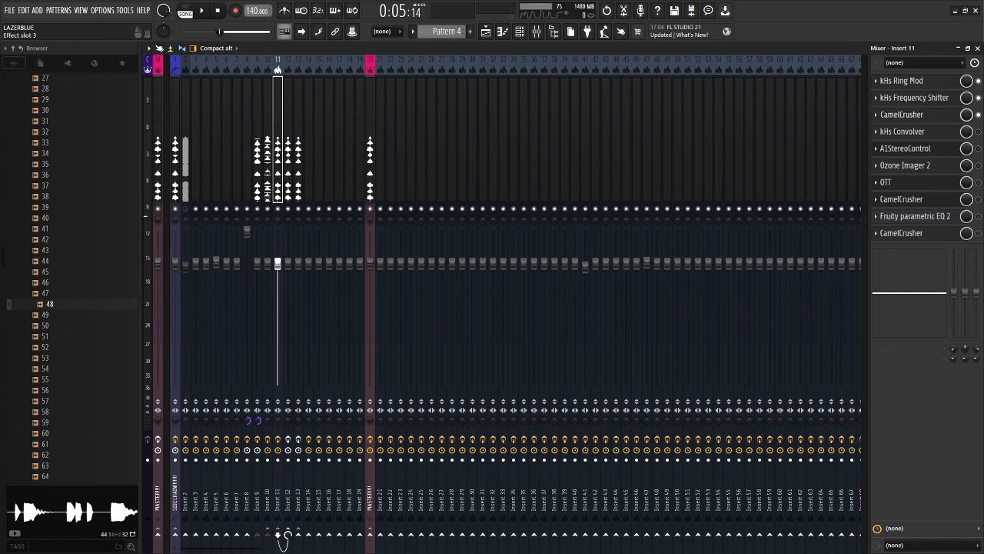
left_click(902, 114)
key("space")
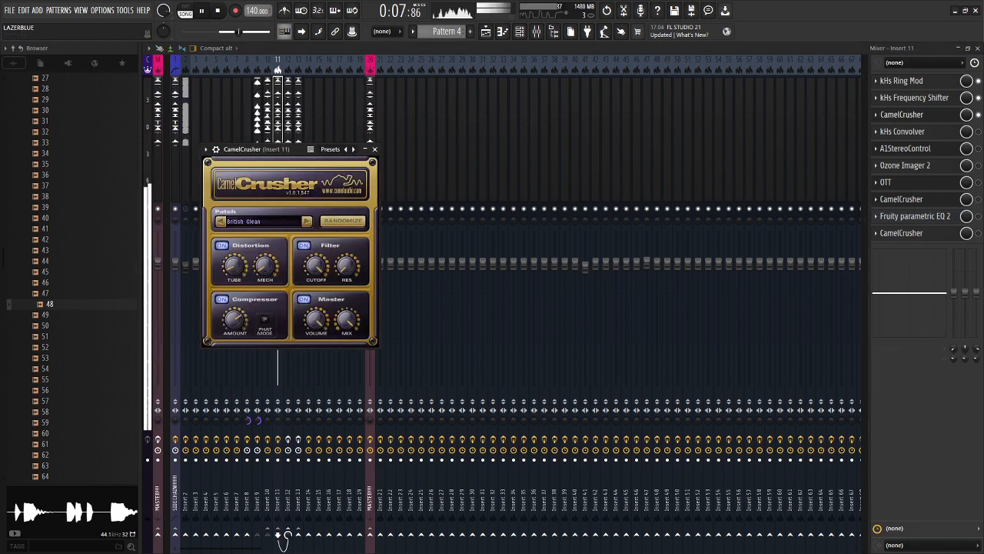
key("space")
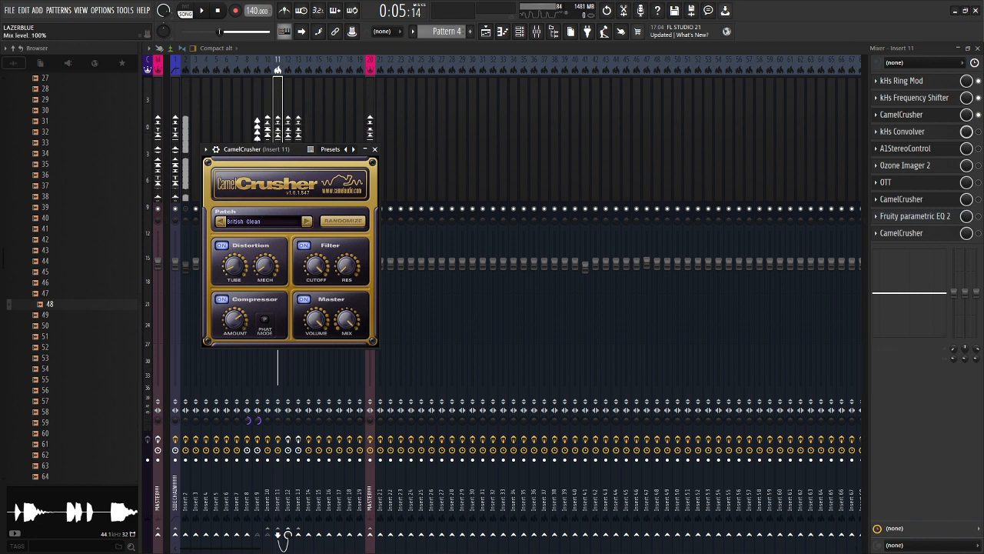
- Enable A1StereoControl on Insert 11 and audition the loop through it
left_click(978, 149)
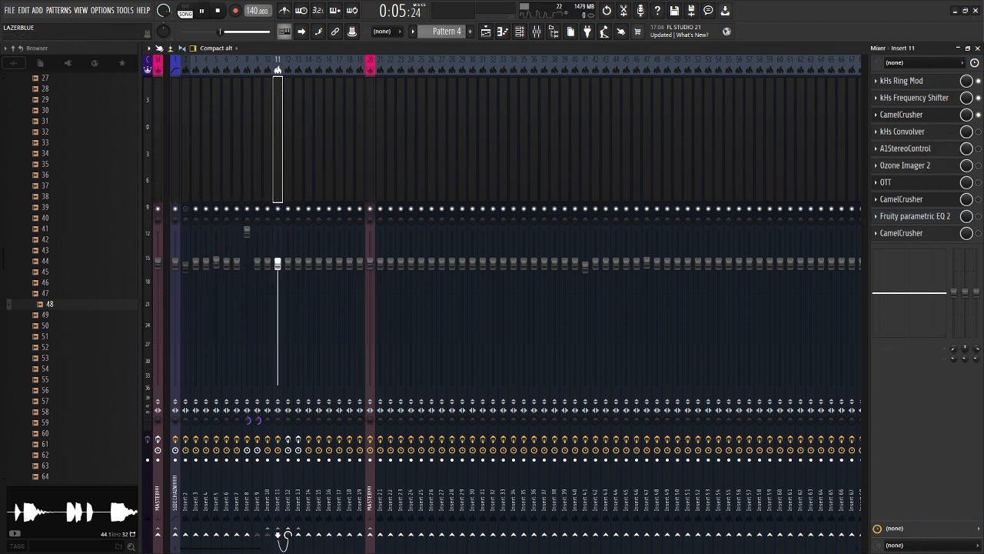
key("space")
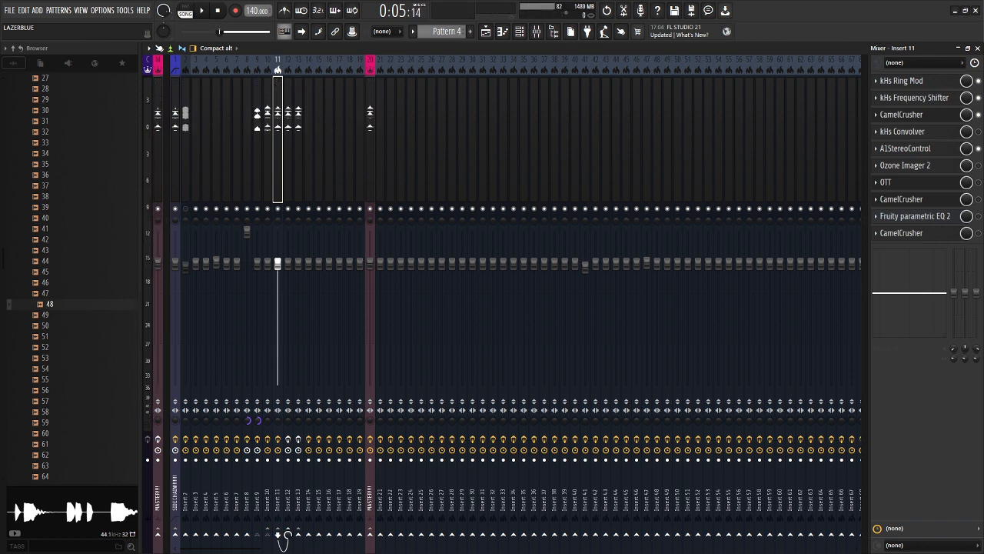
key("space")
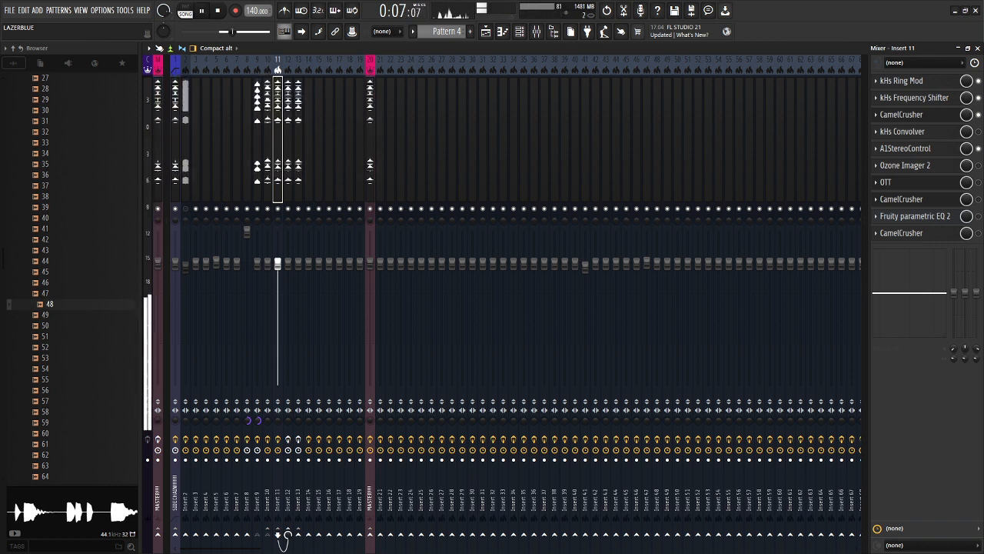
key("space")
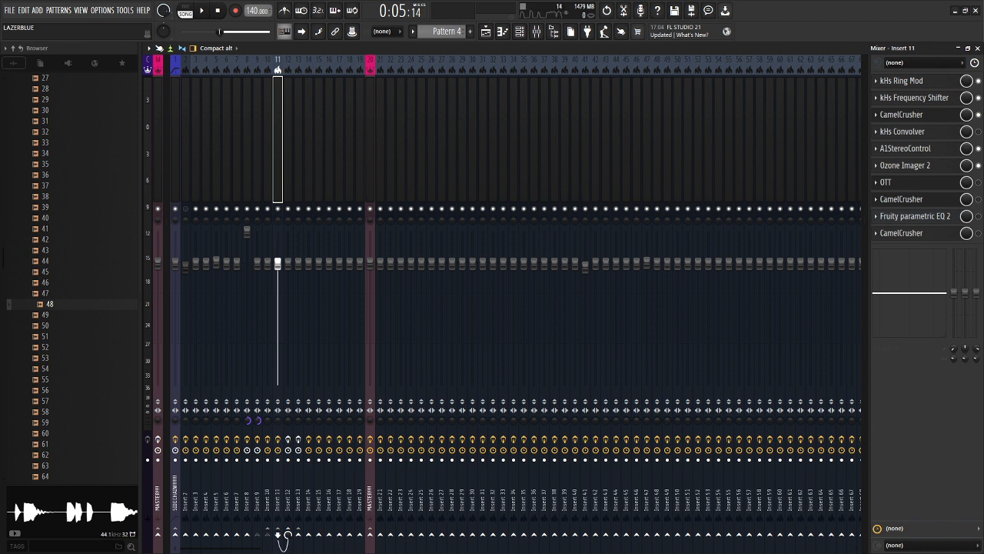
- Inspect Ozone Imager 2 on Insert 11 and compare the loop with the effect bypassed and enabled
left_click(906, 165)
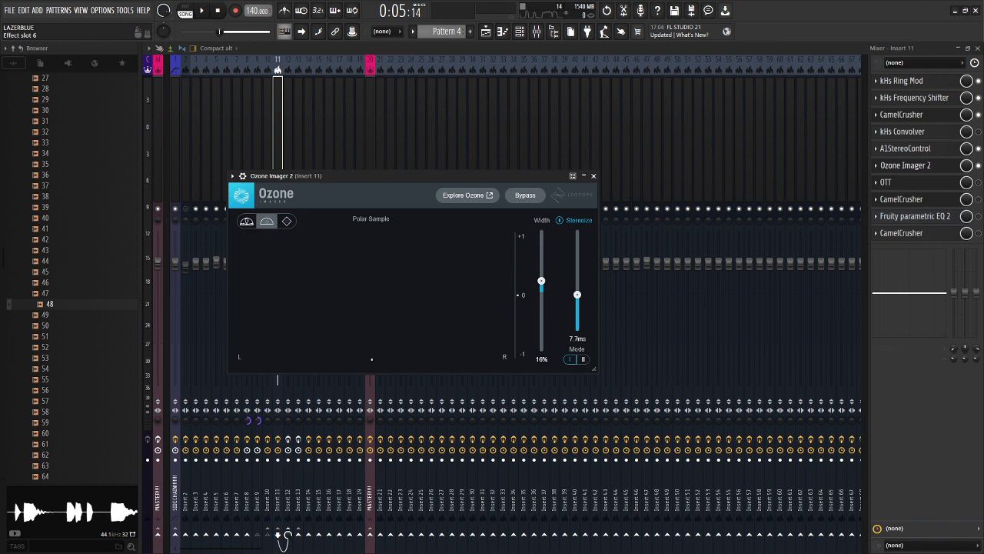
key("space")
left_click(594, 176)
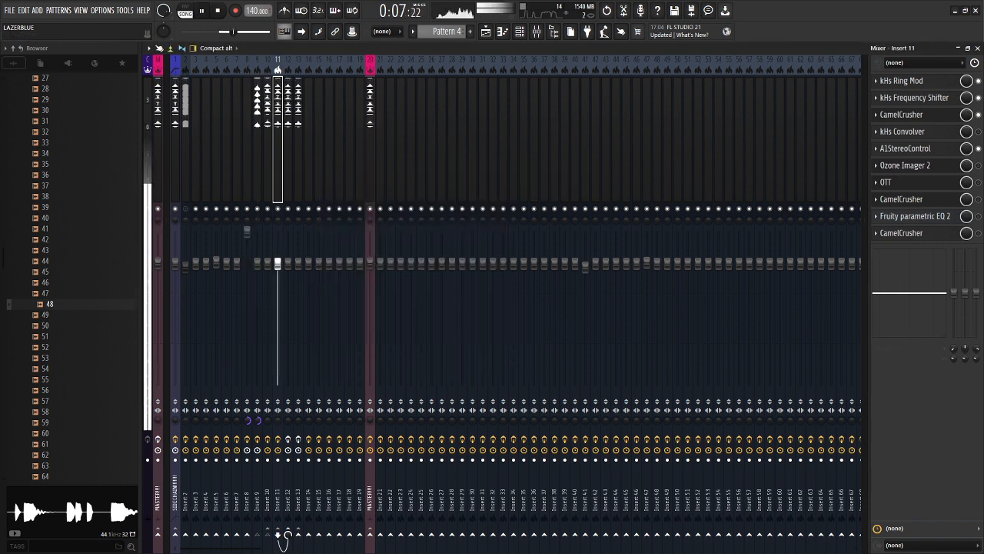
left_click(978, 166)
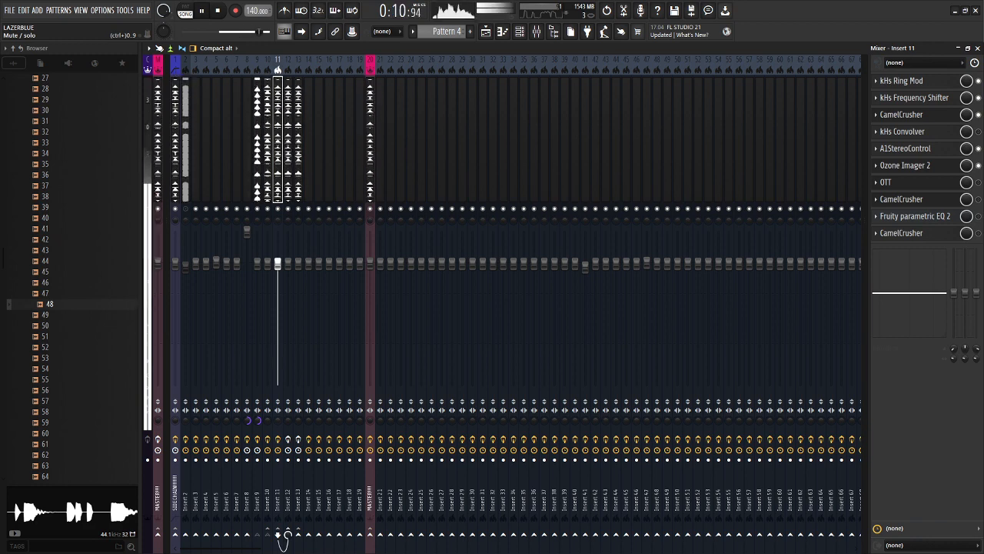
key("space")
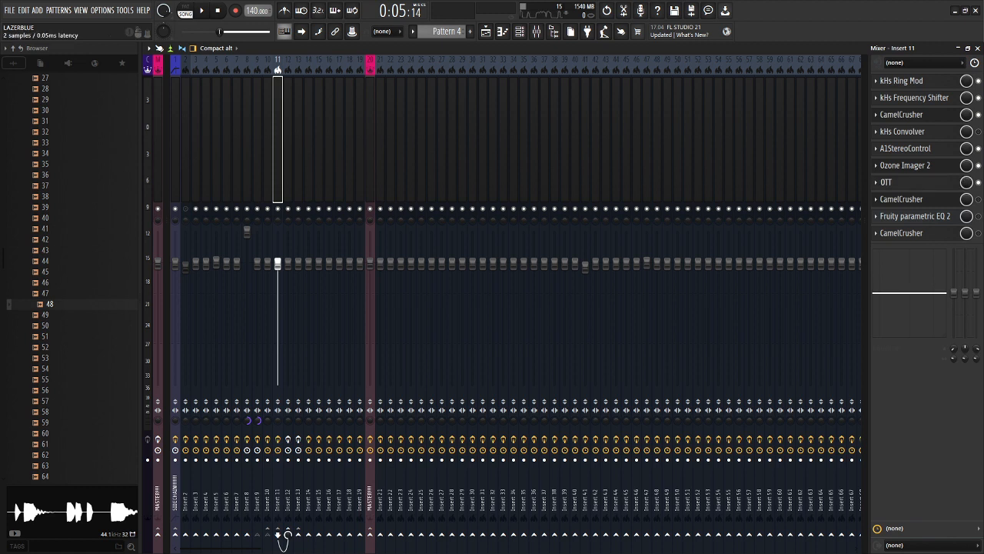
- Inspect OTT on Insert 11, and enable and view the CamelCrusher in slot 8
left_click(887, 182)
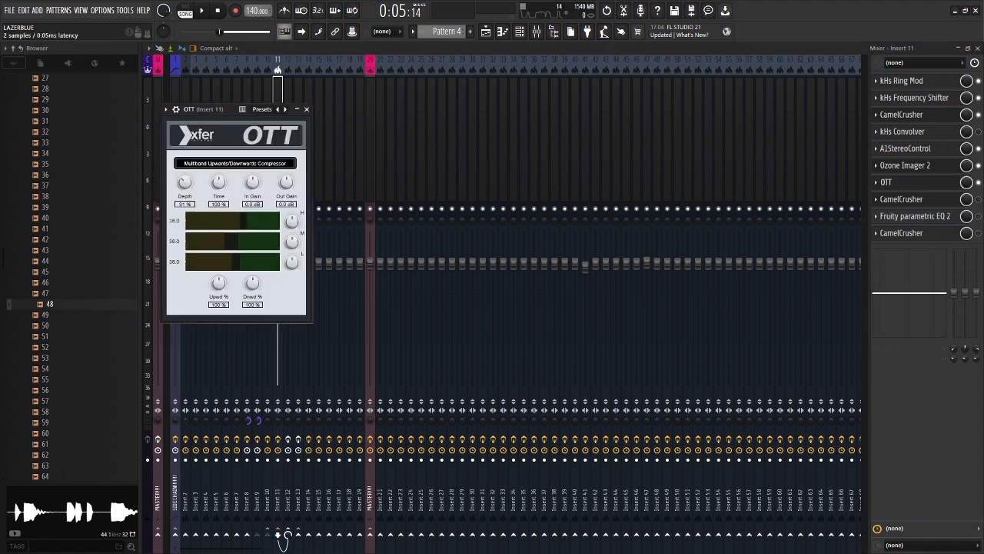
left_click(886, 182)
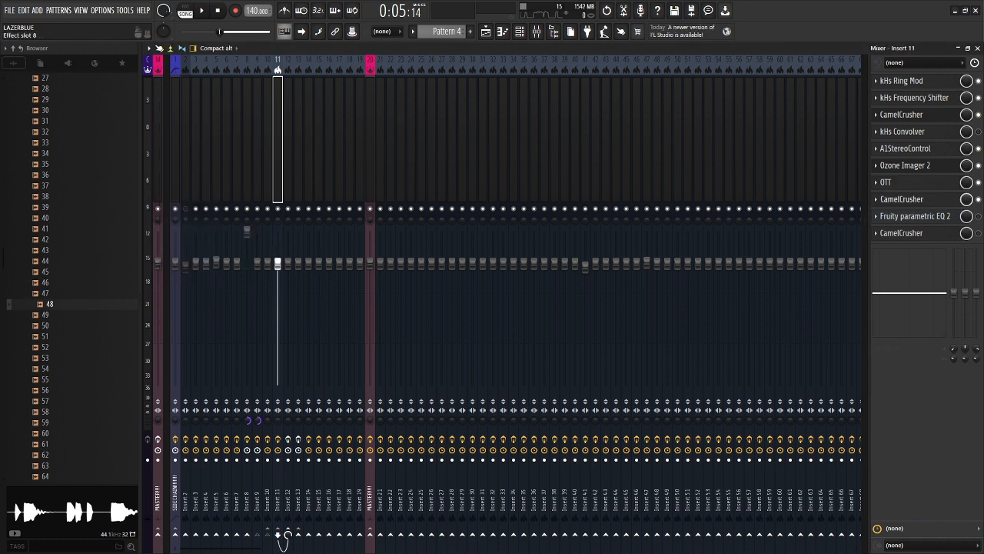
left_click(901, 199)
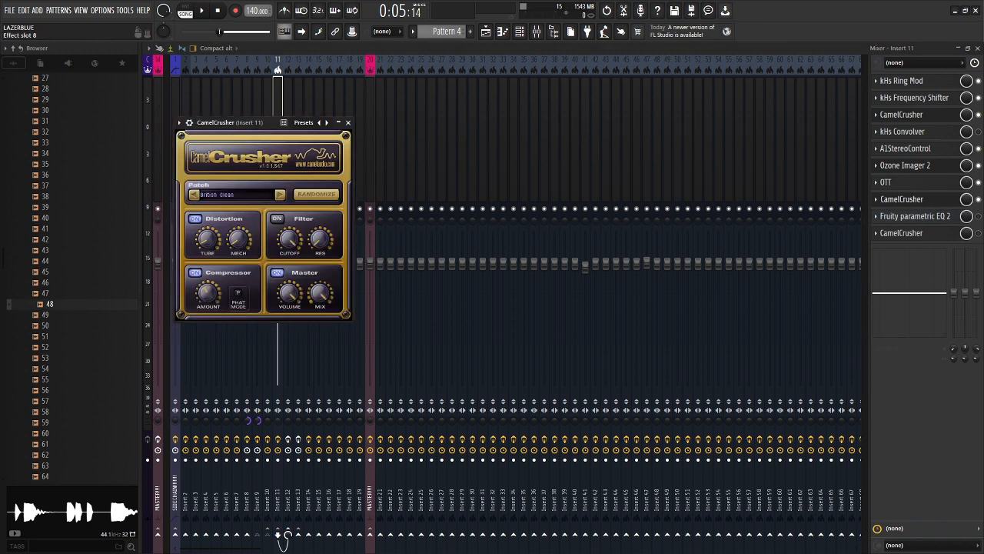
left_click(901, 199)
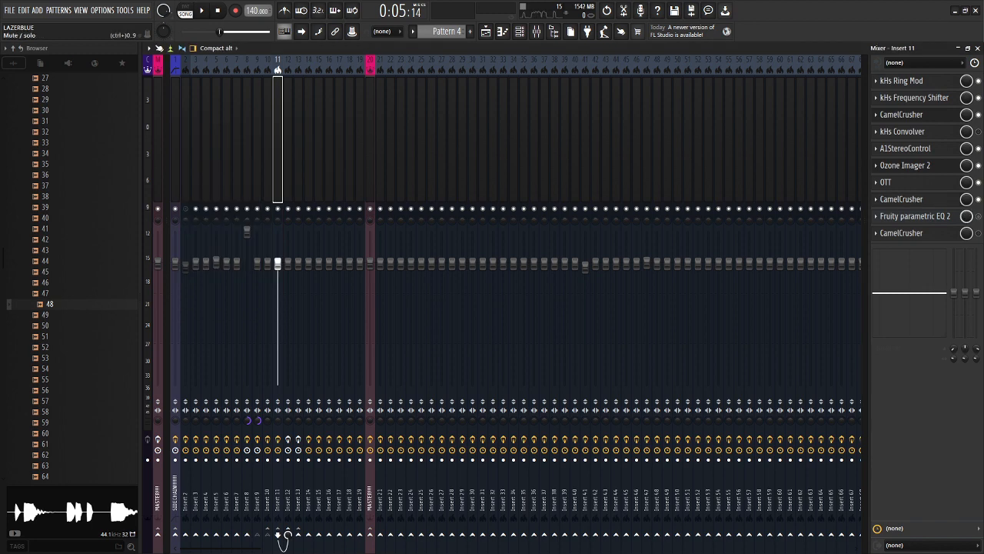
- Enable Fruity parametric EQ 2 on Insert 11, view its low-cut curve and audition the loop through it
left_click(978, 216)
left_click(915, 216)
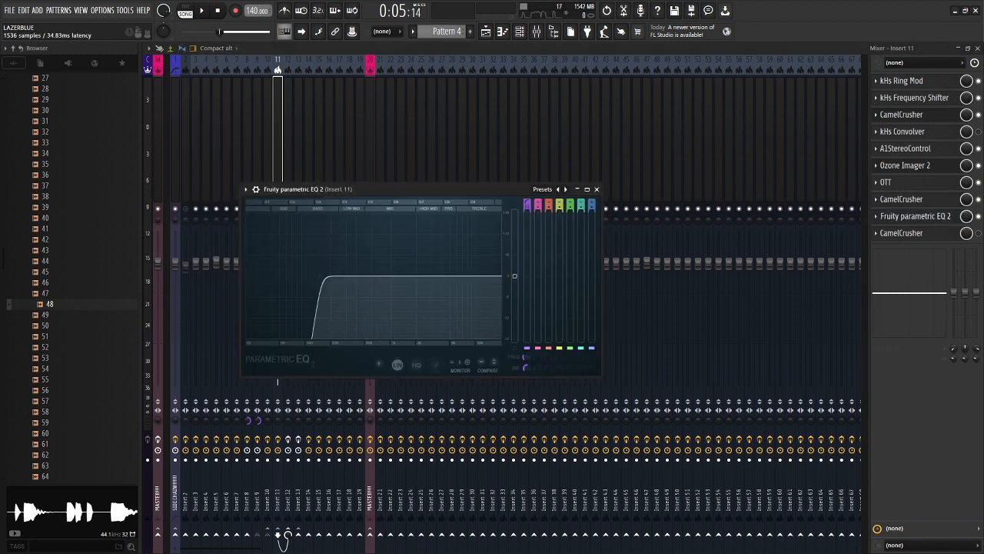
key("space")
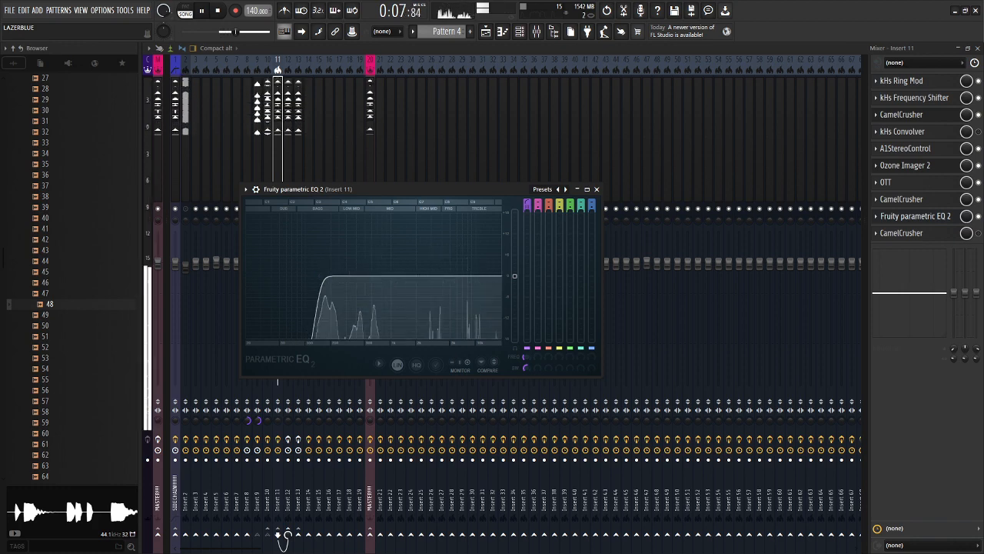
key("space")
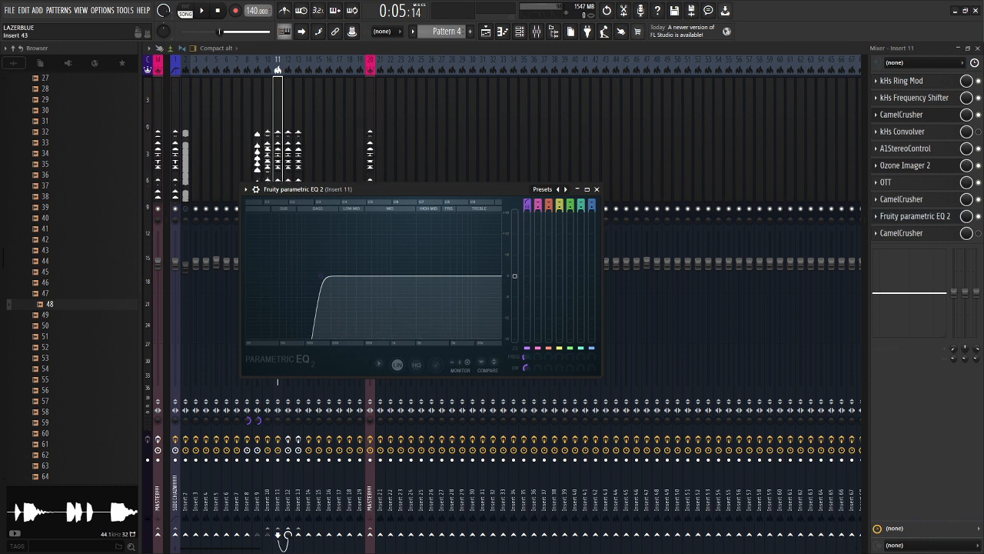
left_click(597, 190)
- Inspect the kHs Transient Shaper in slot 3 of Insert 12 and audition the loop through it
left_click(289, 538)
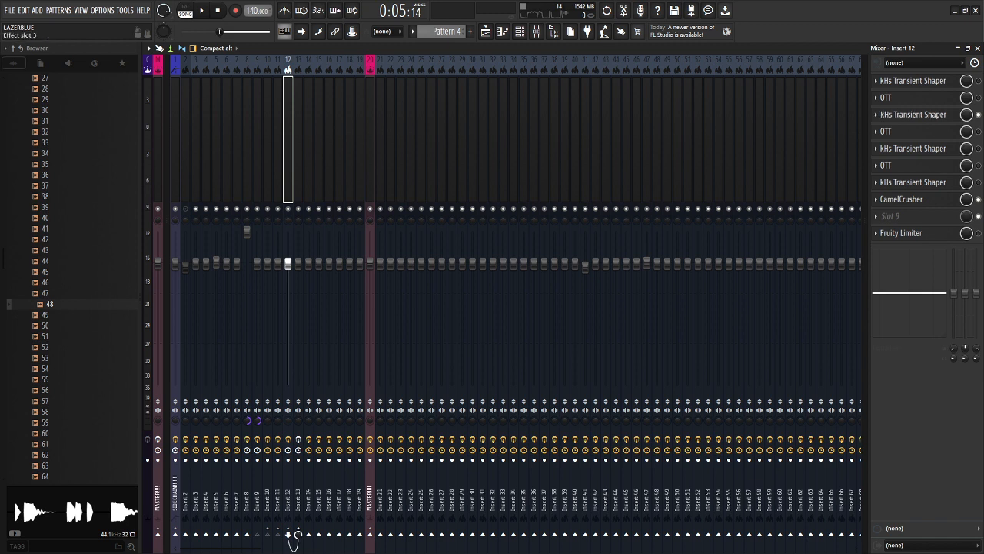
left_click(913, 114)
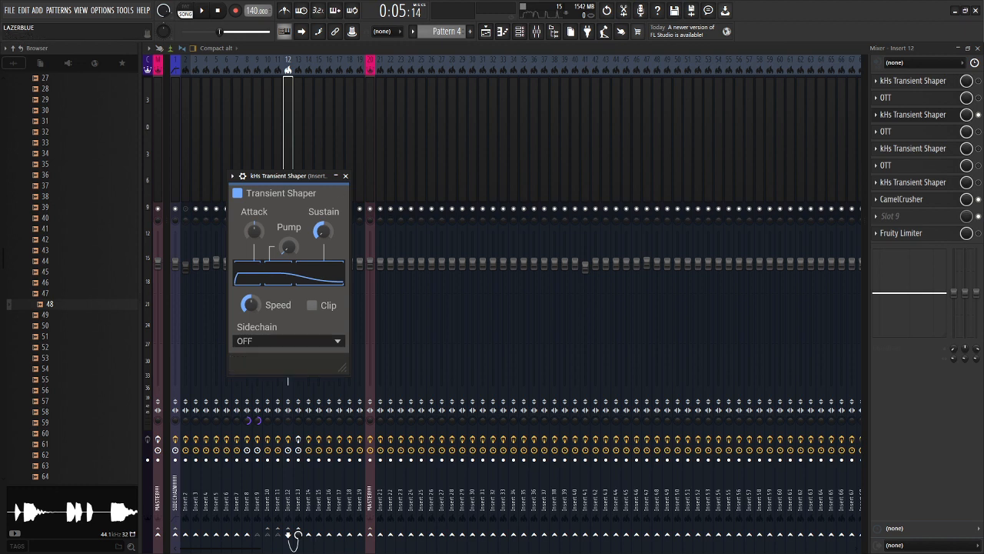
left_click(977, 114)
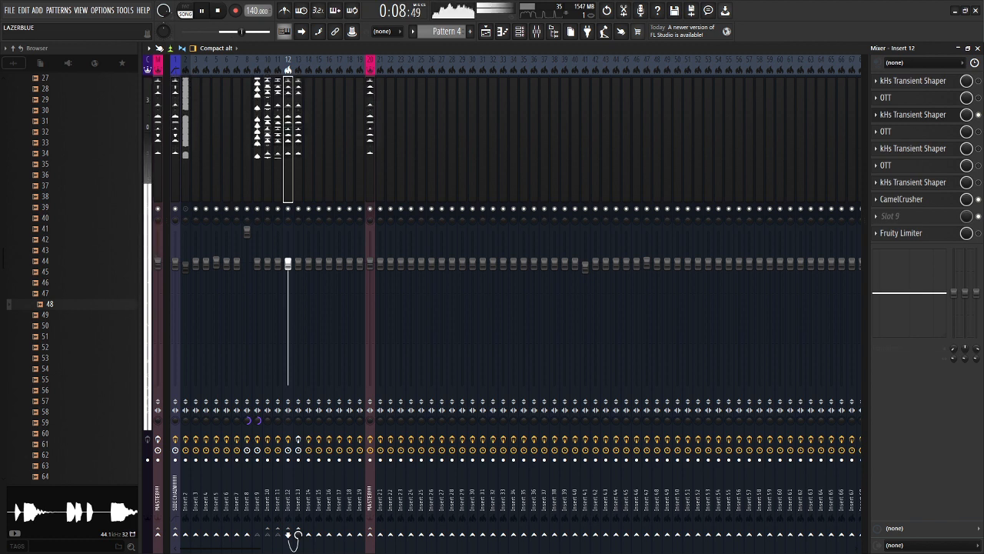
key("space")
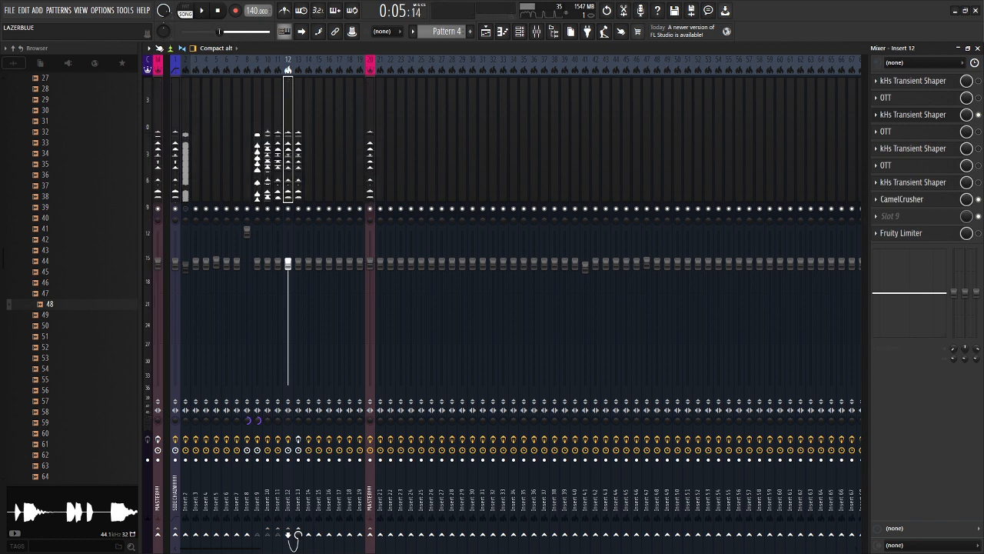
- View the CamelCrusher on Insert 12 and audition the loop through this insert
left_click(902, 199)
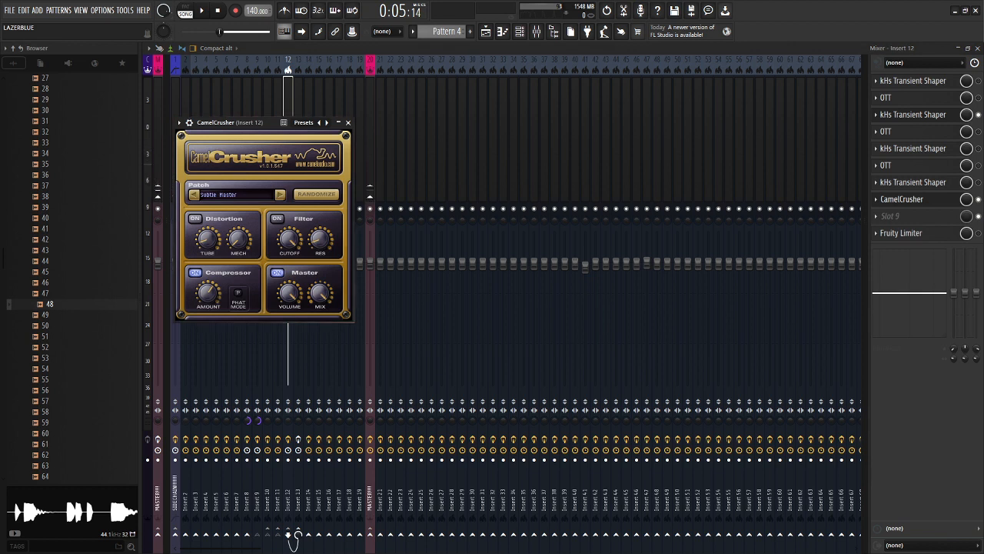
left_click(902, 200)
key("space")
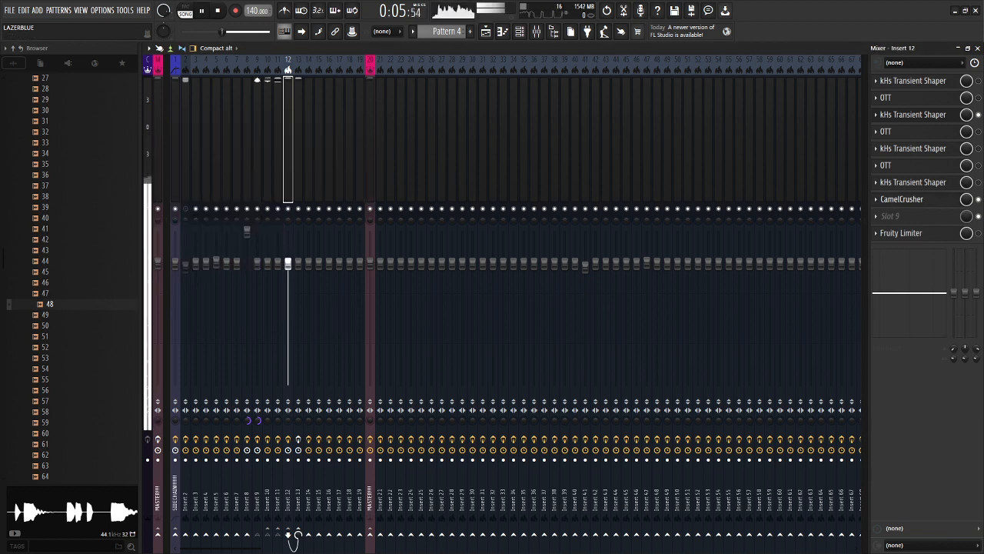
key("space")
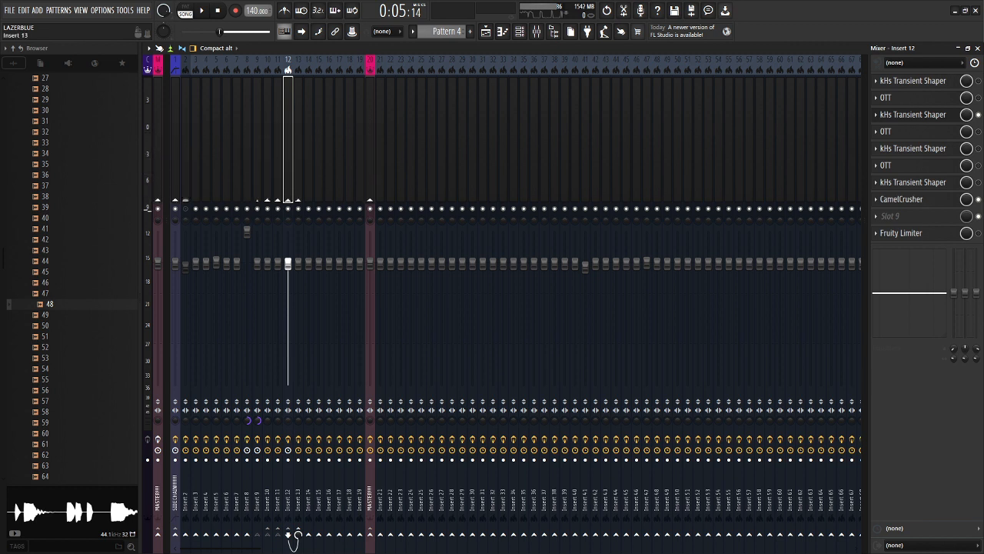
- Lower the kHs Frequency Shifter on Insert 13 to -2.24 kHz while auditioning the loop, and view the insert's Fruity parametric EQ 2
left_click_drag(297, 536, 370, 536)
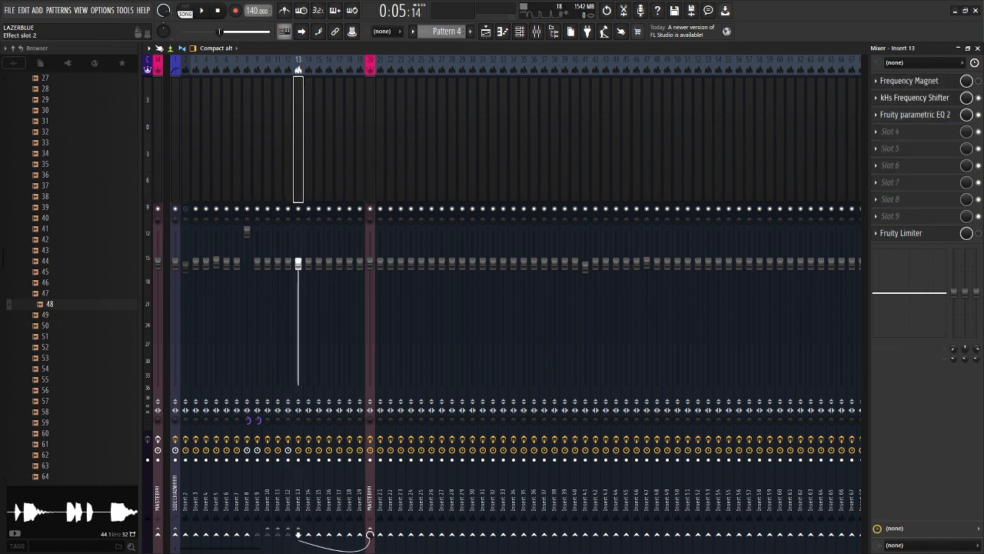
left_click(915, 97)
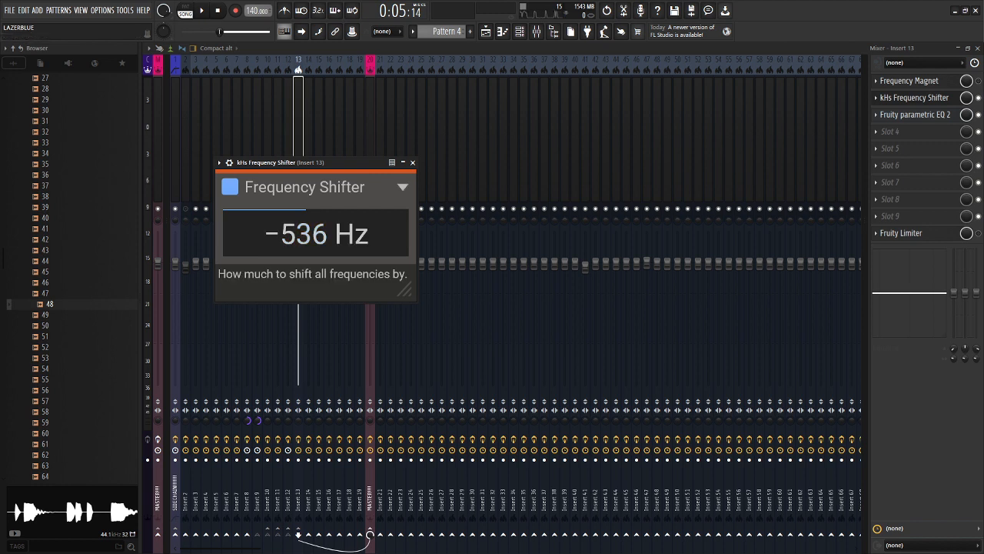
key("space")
left_click_drag(316, 234, 316, 280)
key("space")
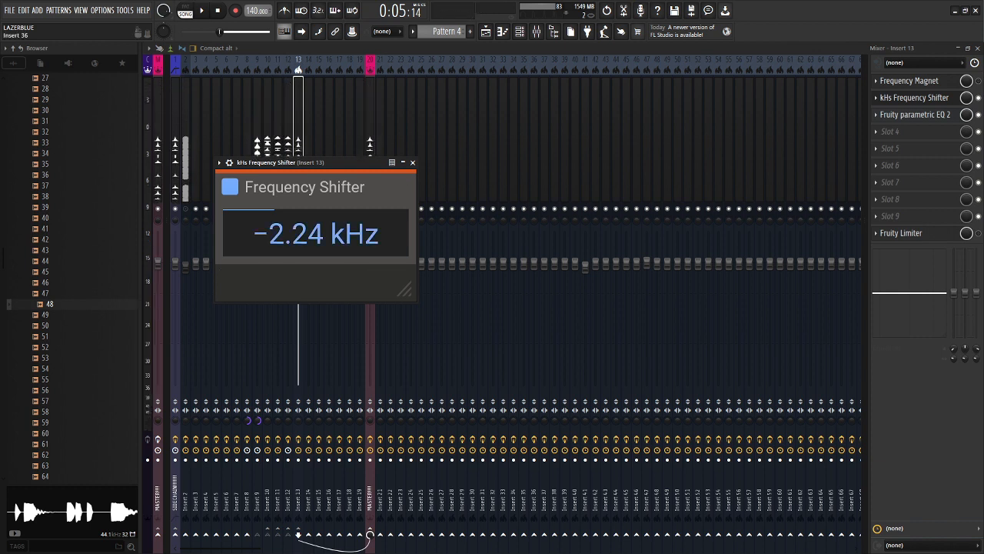
left_click(413, 162)
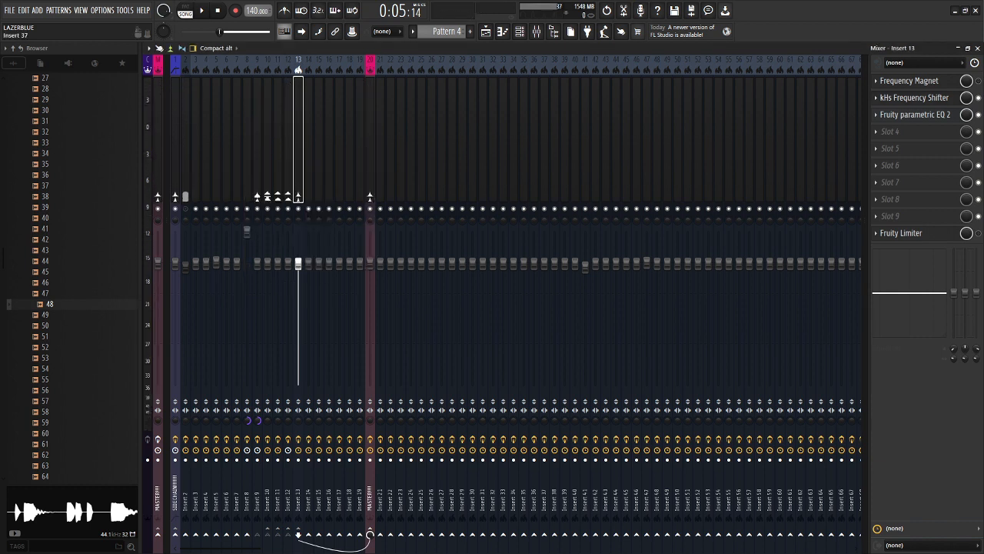
left_click(915, 115)
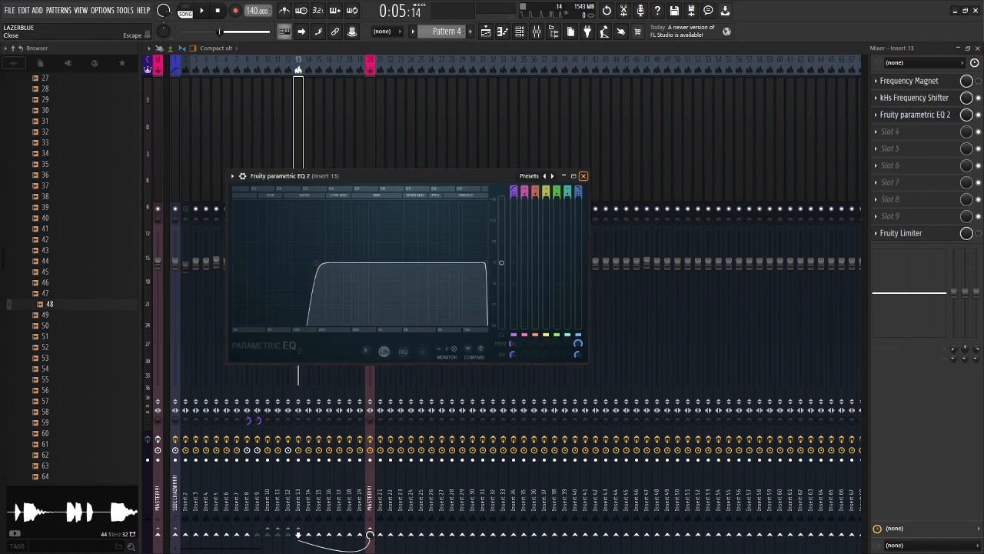
left_click(584, 175)
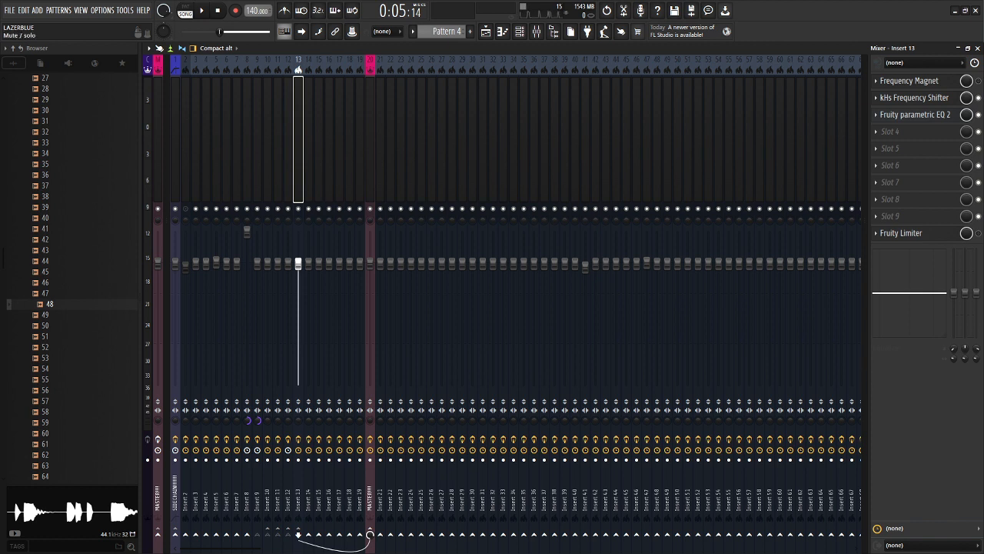
- Select Insert 2, show all channels in the Channel rack and open the Serum channel routed to this insert
left_click(185, 170)
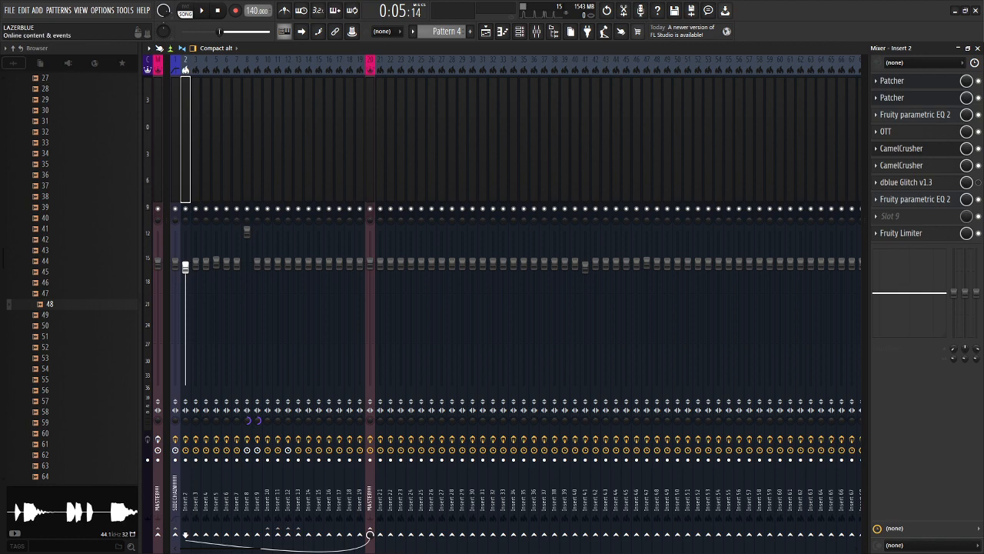
left_click(520, 31)
left_click(550, 196)
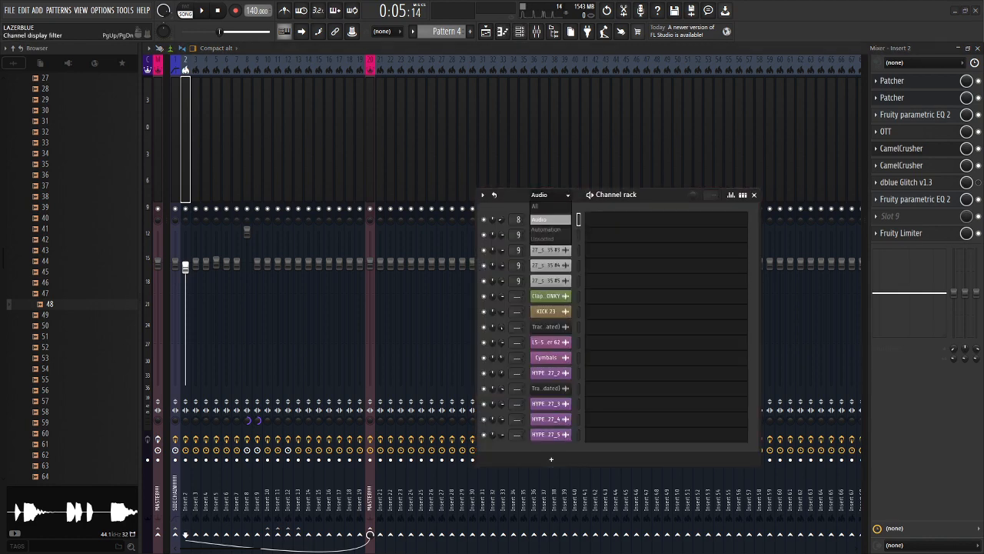
left_click(535, 207)
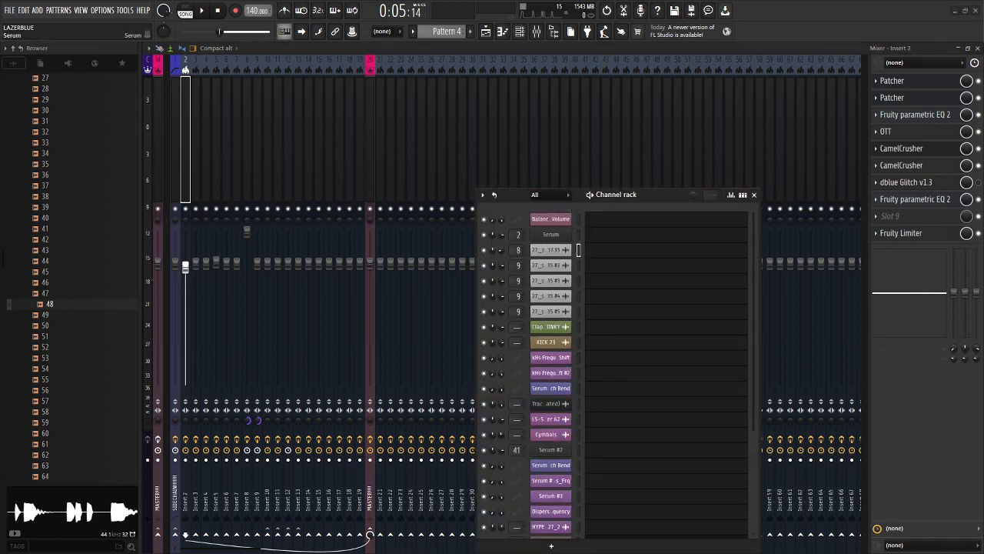
left_click(550, 234)
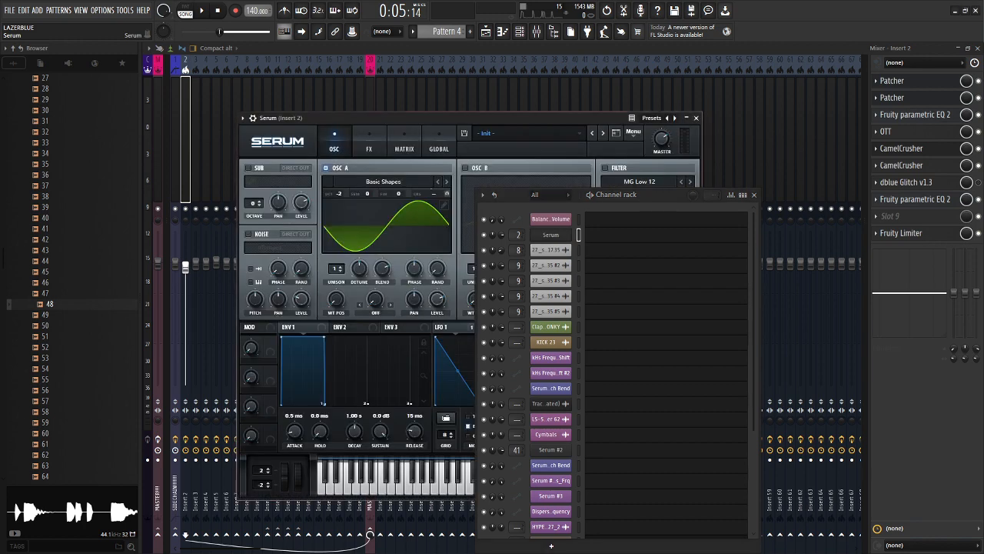
- Play test notes on the Insert 2 Serum and uncover its whole window by closing the Channel rack
key("g")
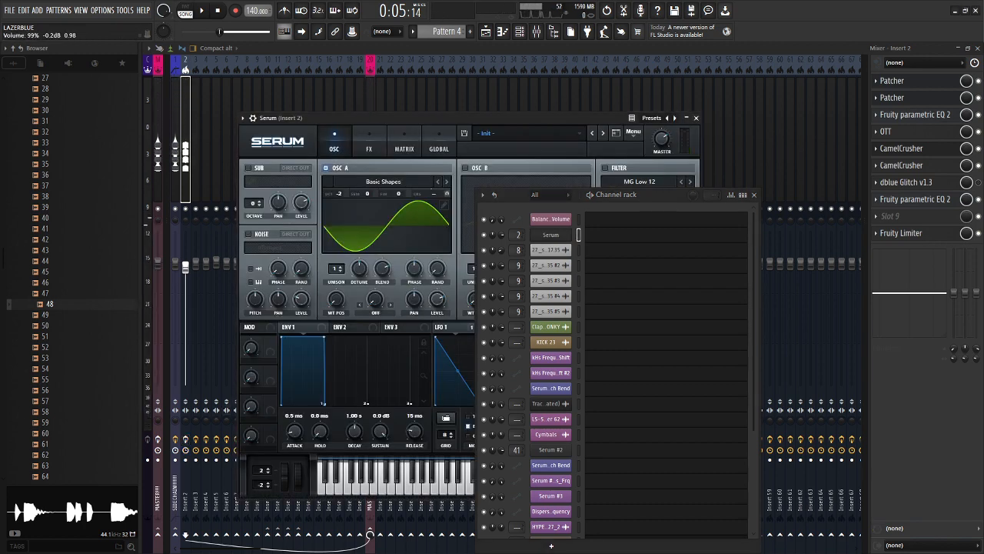
left_click_drag(430, 118, 402, 111)
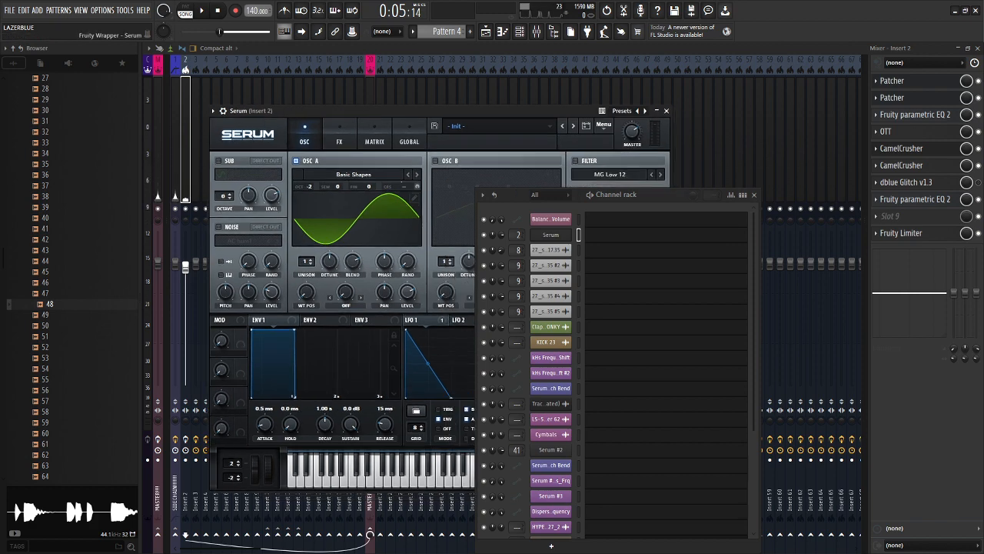
key("g")
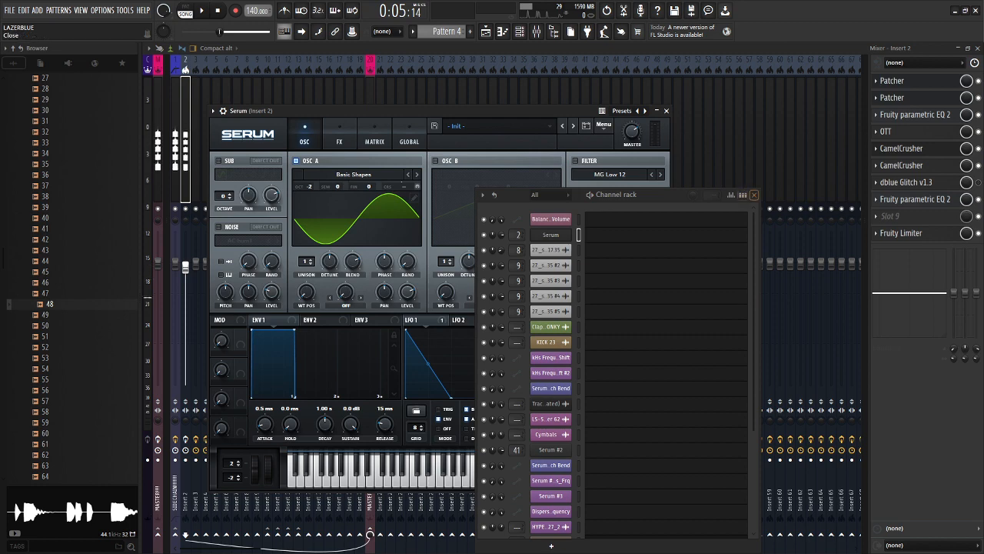
left_click(754, 195)
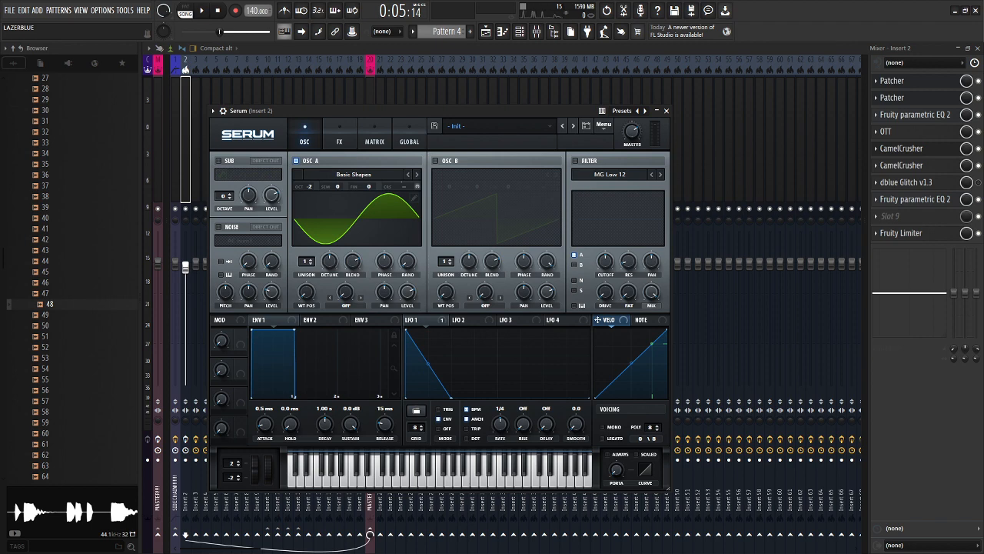
- Inspect Serum's modulation matrix, return to the oscillator view and play test notes before closing the synth
left_click(375, 136)
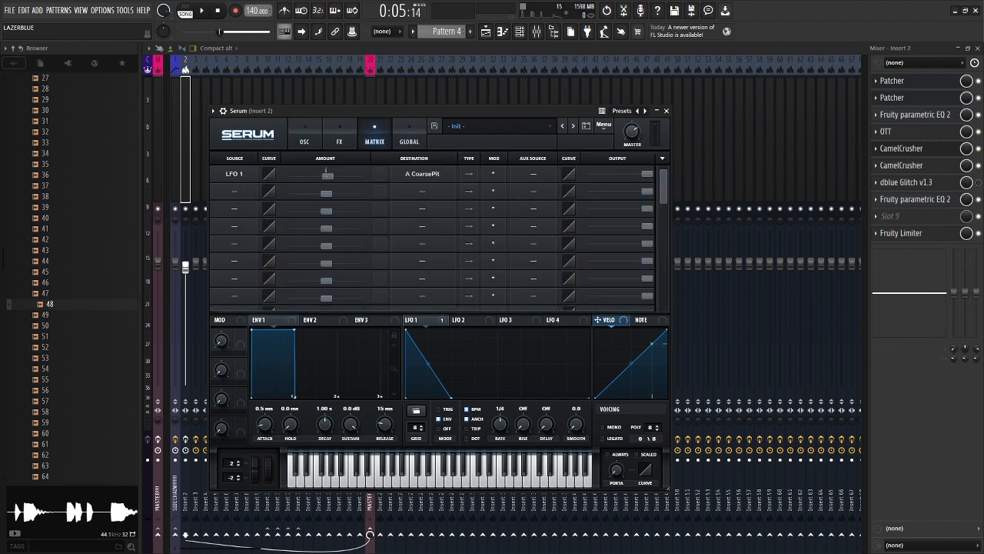
left_click(304, 135)
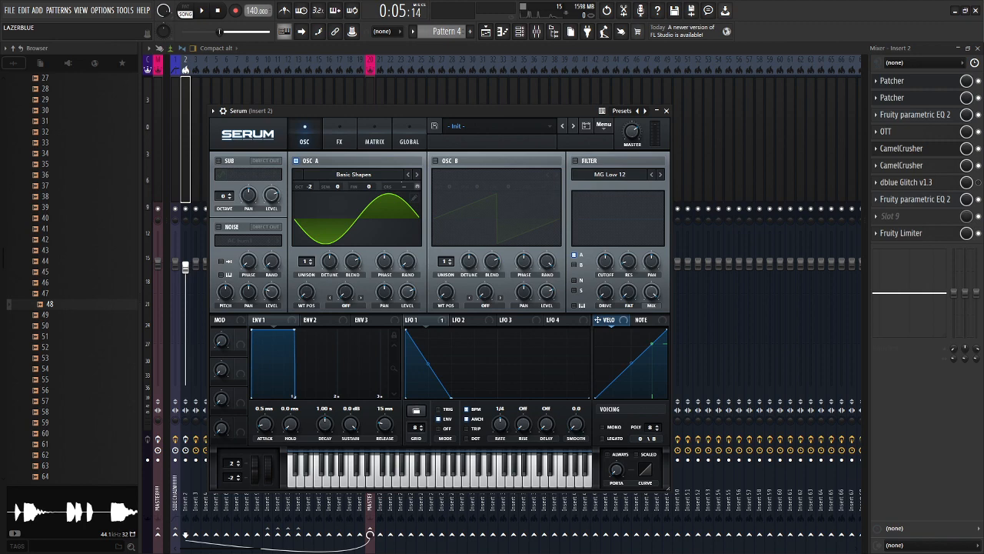
key("h")
key("h")
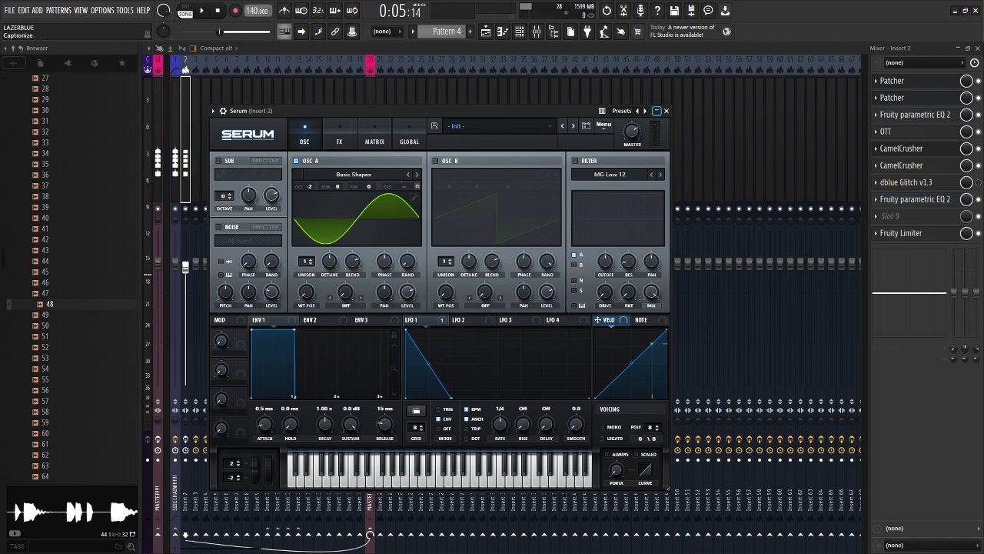
left_click(665, 110)
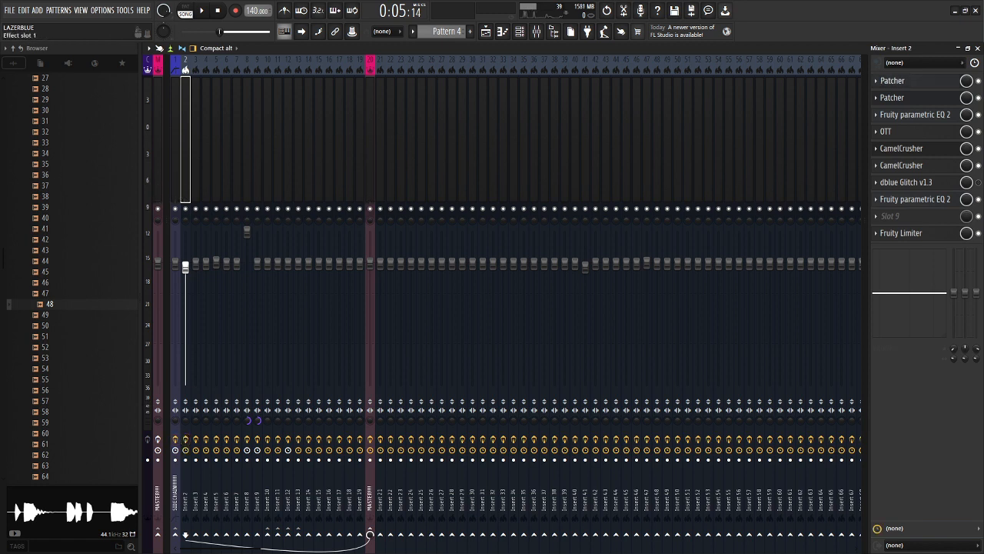
- Inspect the Noiseunit and Disperser Patchers in slots 1 and 2 of Insert 2, and play a test note
left_click(919, 80)
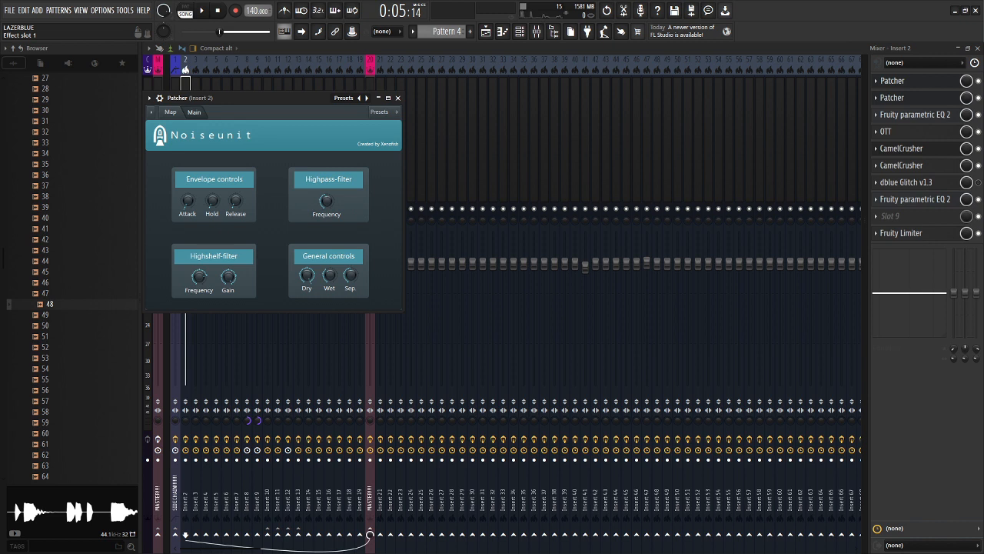
key("h")
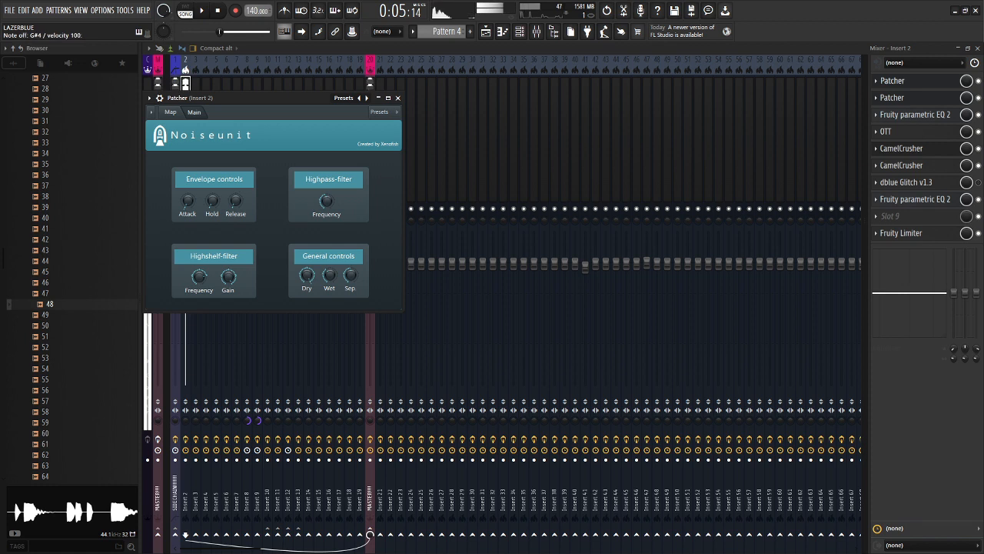
left_click(915, 98)
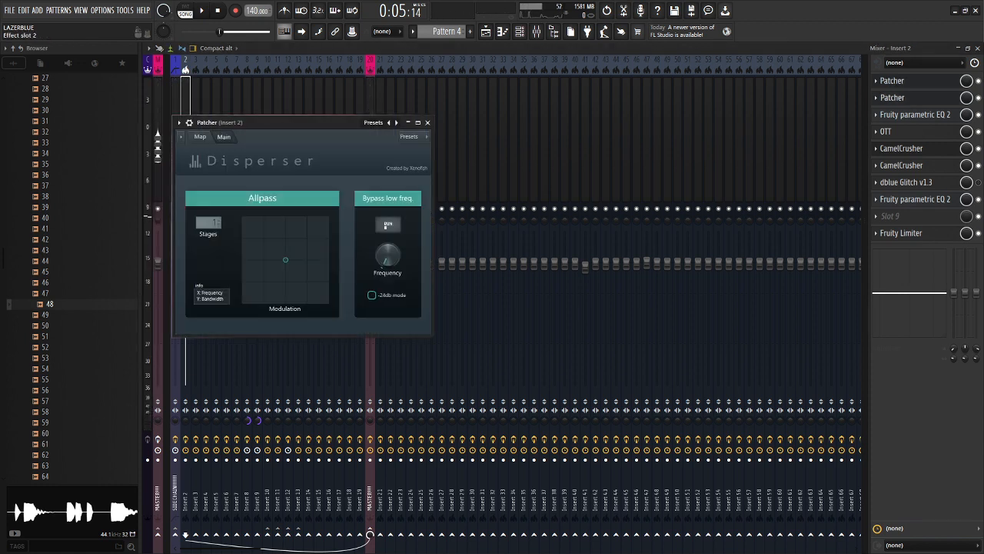
left_click(915, 98)
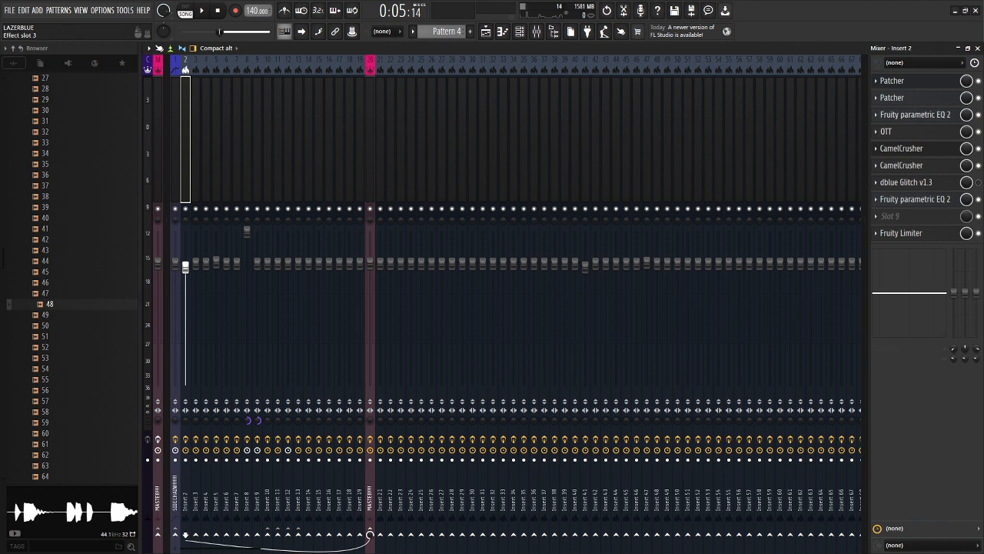
- View the curve of Fruity parametric EQ 2 in slot 3 of Insert 2 and the OTT settings in slot 4
left_click(915, 114)
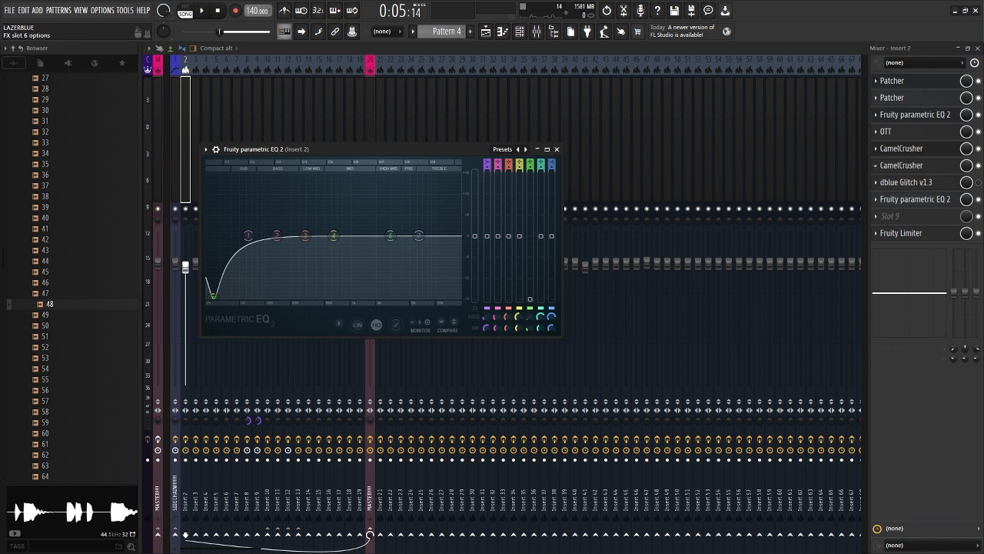
left_click(909, 115)
left_click(910, 132)
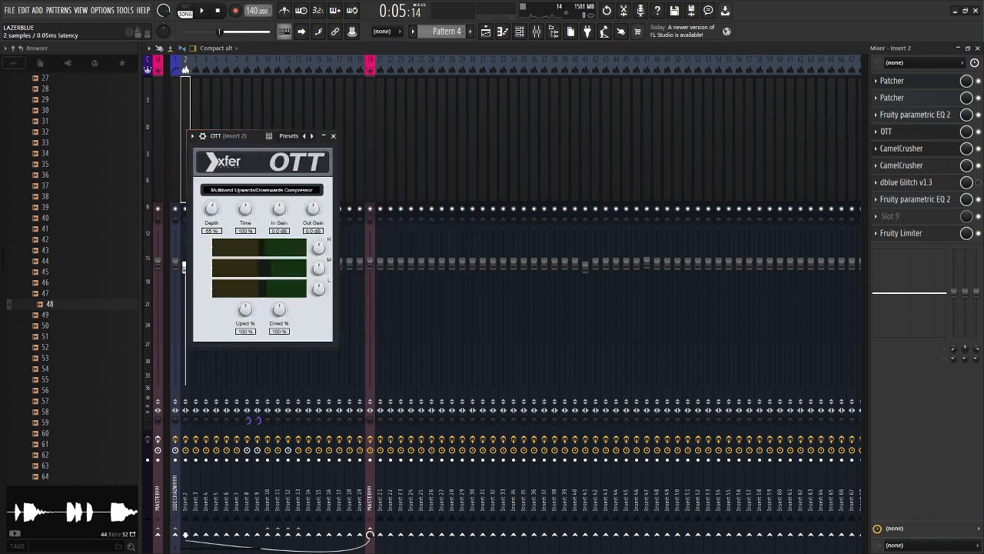
left_click(909, 132)
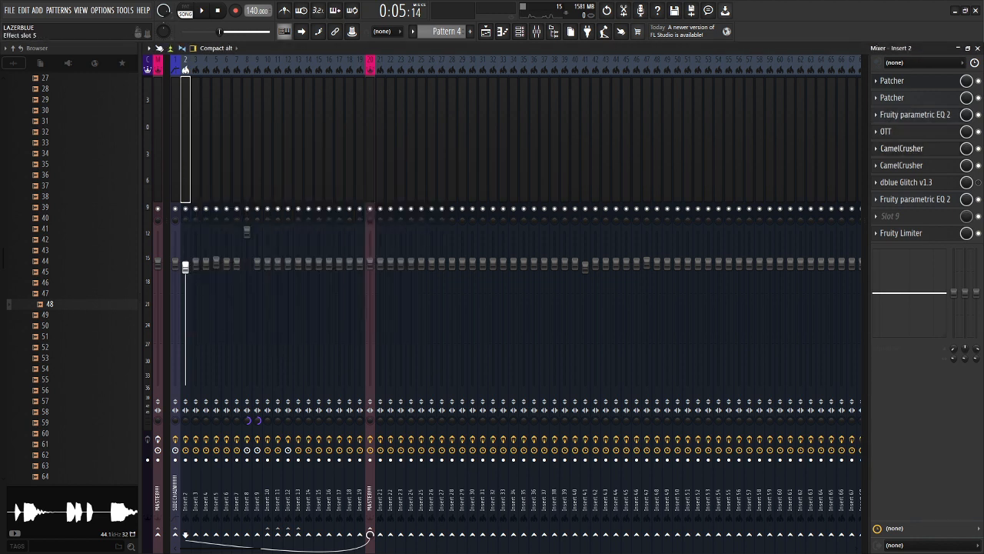
- View the CamelCrushers in slots 5 and 6 of Insert 2 and the Fruity parametric EQ 2 in slot 8
left_click(909, 149)
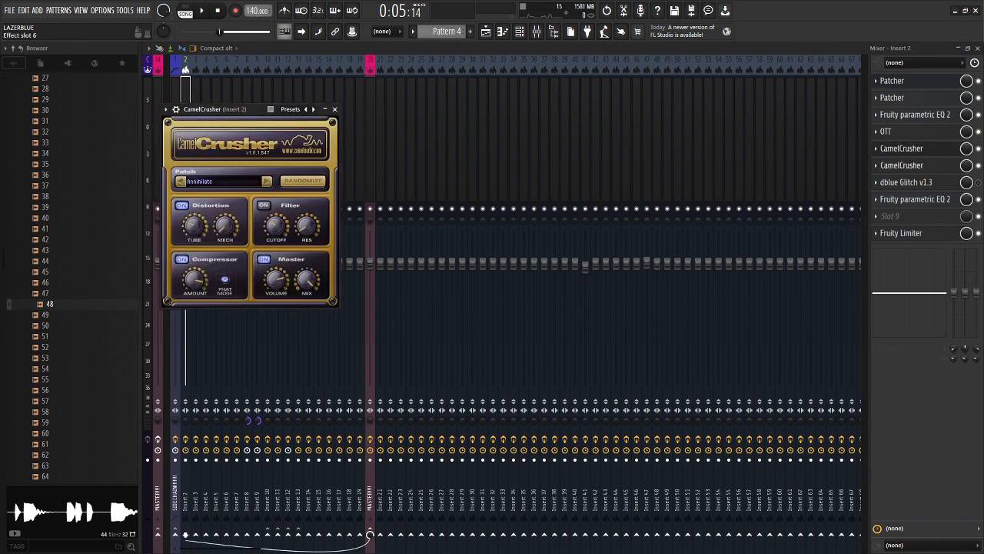
left_click(910, 165)
left_click(909, 166)
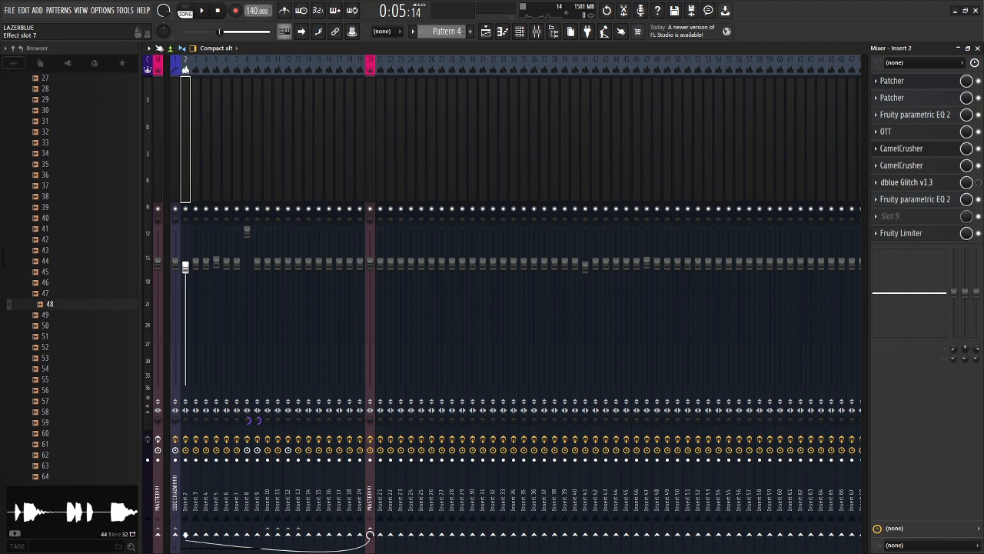
left_click(915, 199)
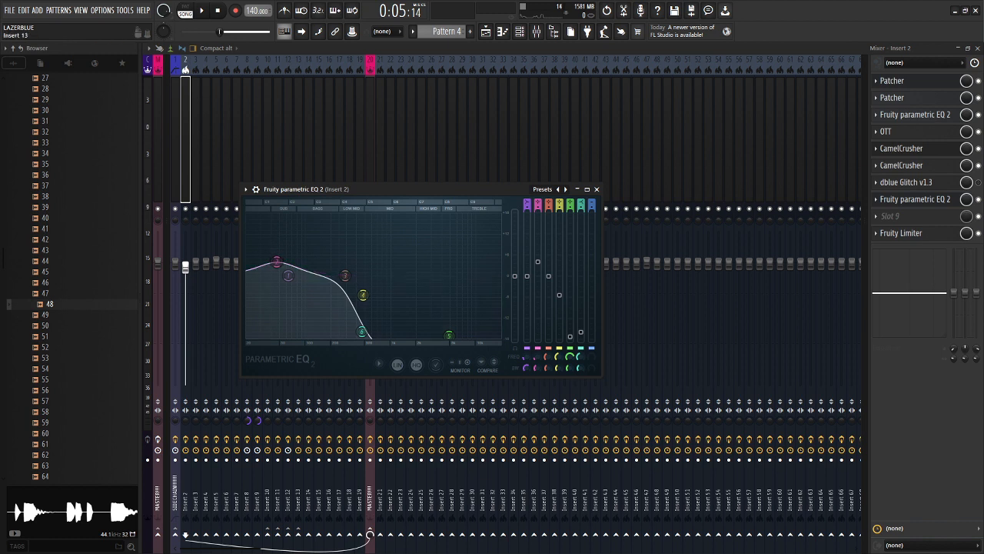
- Select the master track at insert 20 and view its Disperser, Ozone 9 Elements and Fruity Balance
scroll(237, 146, "down", 17)
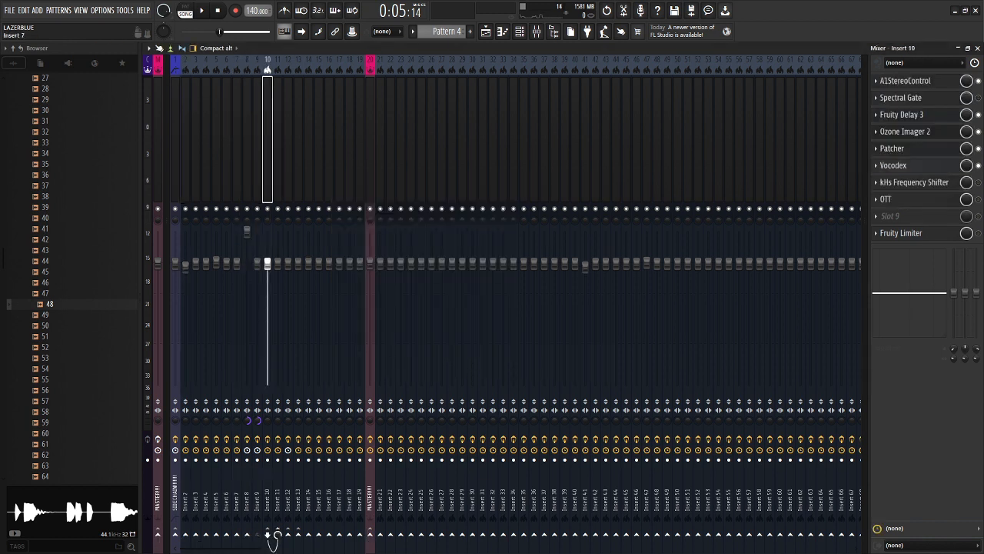
scroll(236, 146, "down", 1)
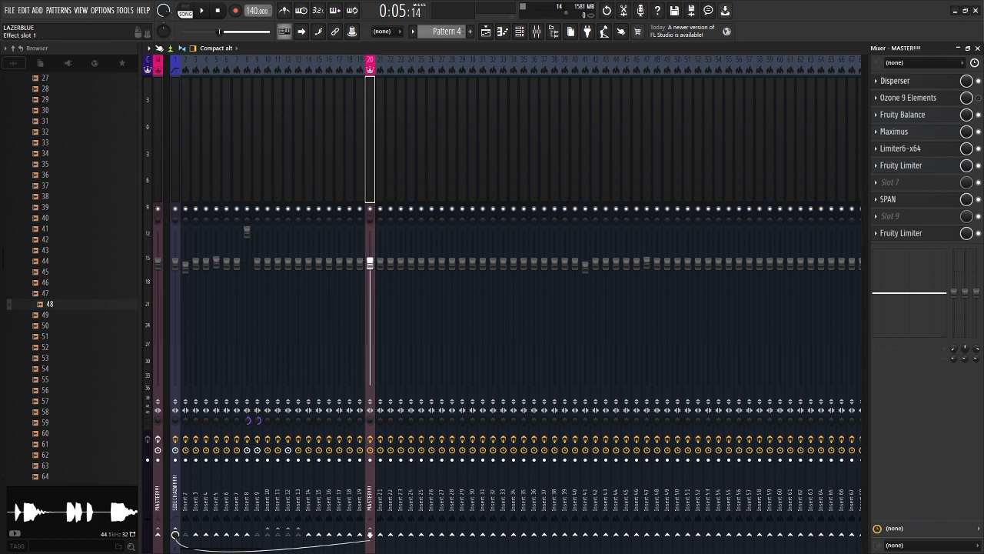
left_click(896, 79)
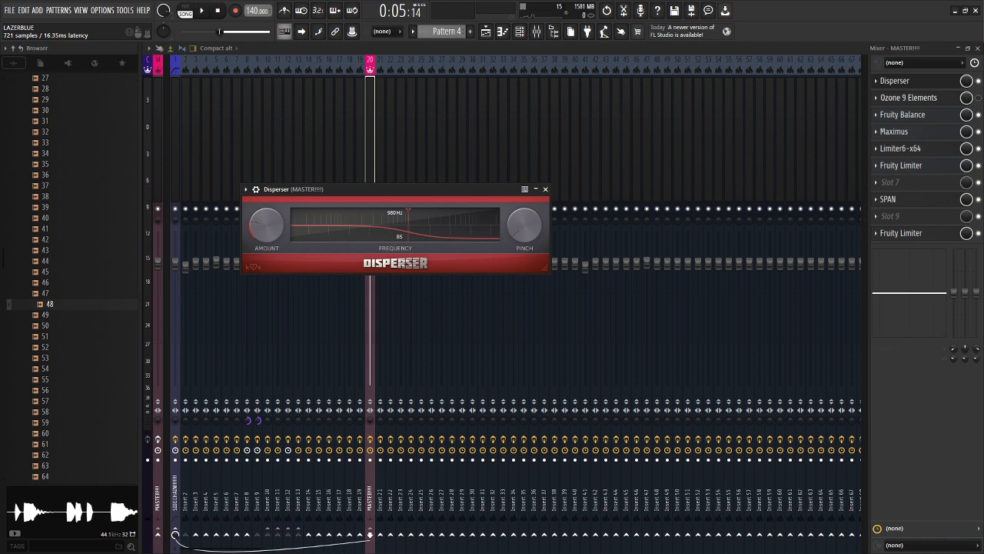
left_click(908, 97)
left_click(903, 114)
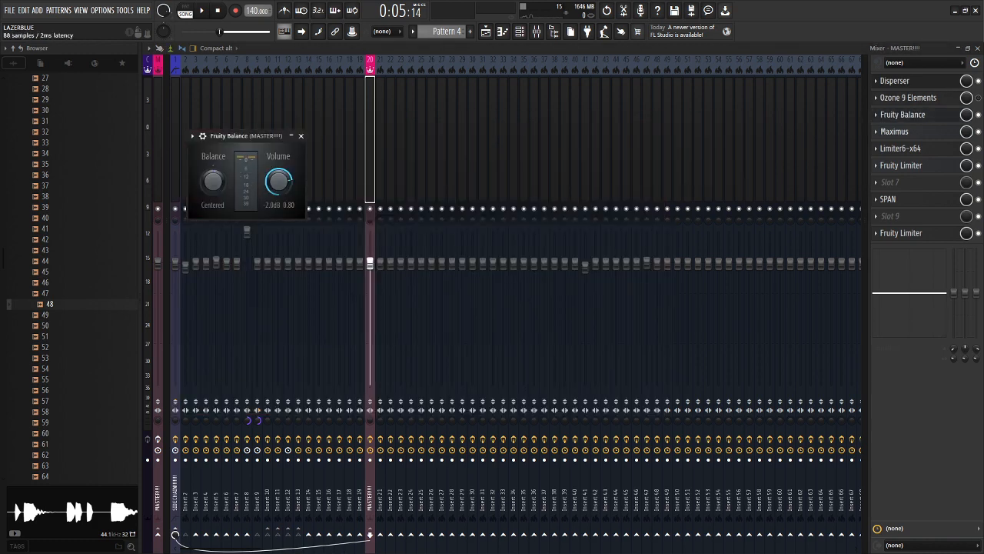
- Inspect Maximus and its preset list in slot 4 of the master track, and Limiter6-x64 in slot 5
left_click(894, 131)
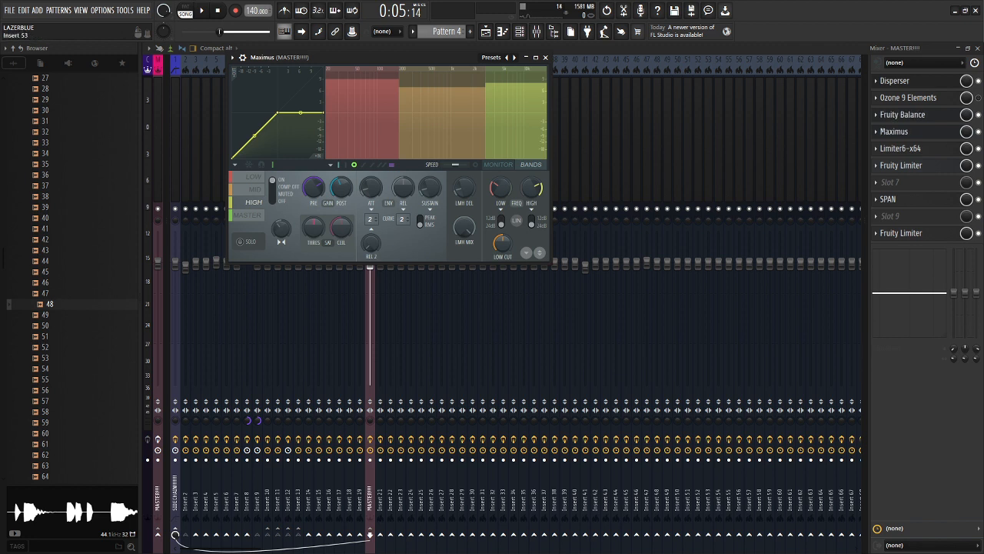
right_click(514, 57)
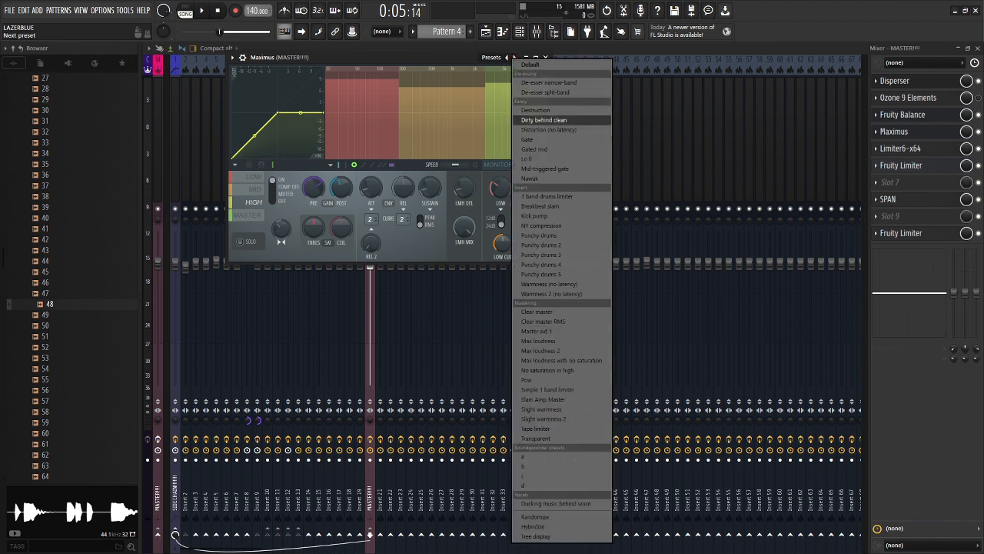
left_click(546, 58)
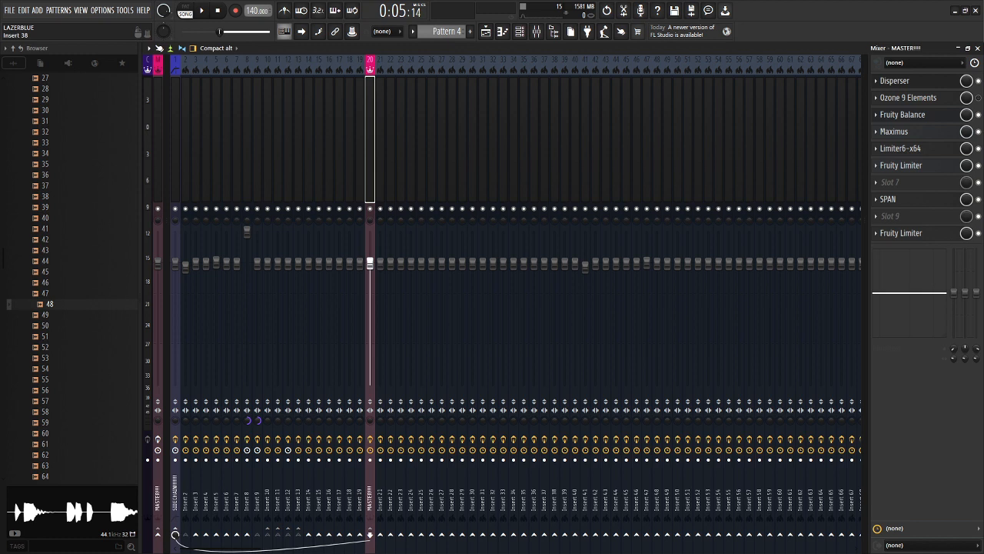
left_click(625, 138)
left_click(370, 139)
left_click(900, 148)
left_click(900, 149)
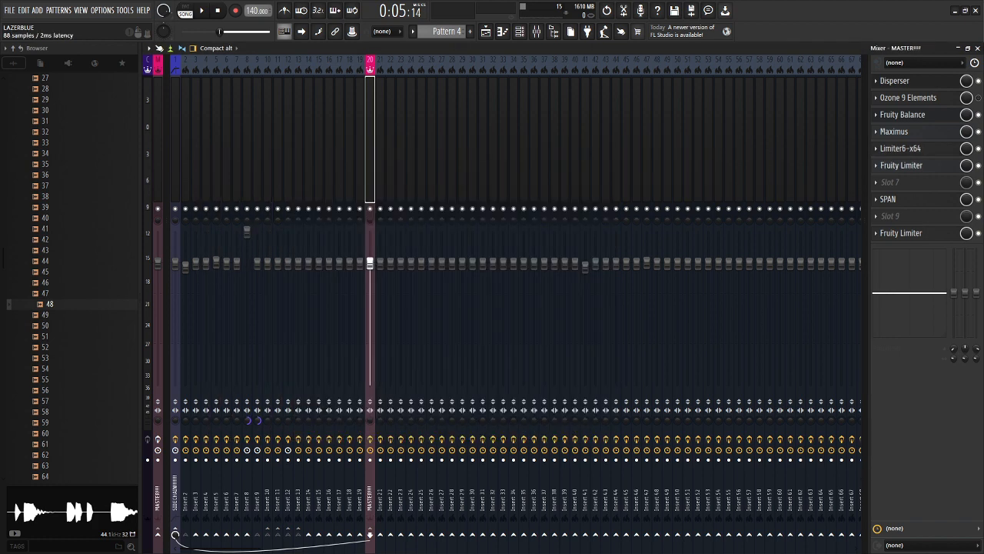
- View the Fruity Limiter in slot 6 and SPAN in slot 8 of the master track, and play the loop
left_click(902, 166)
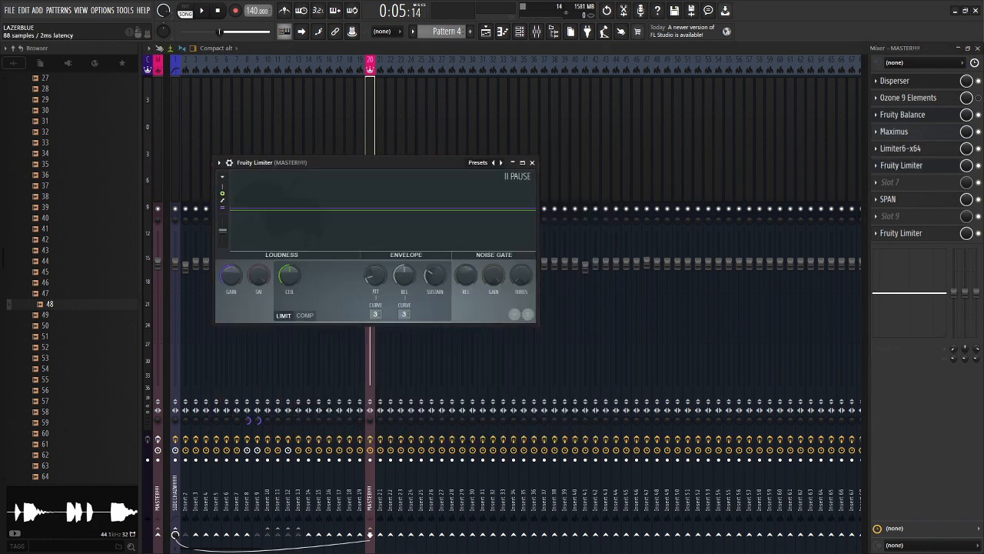
left_click(902, 165)
left_click(889, 199)
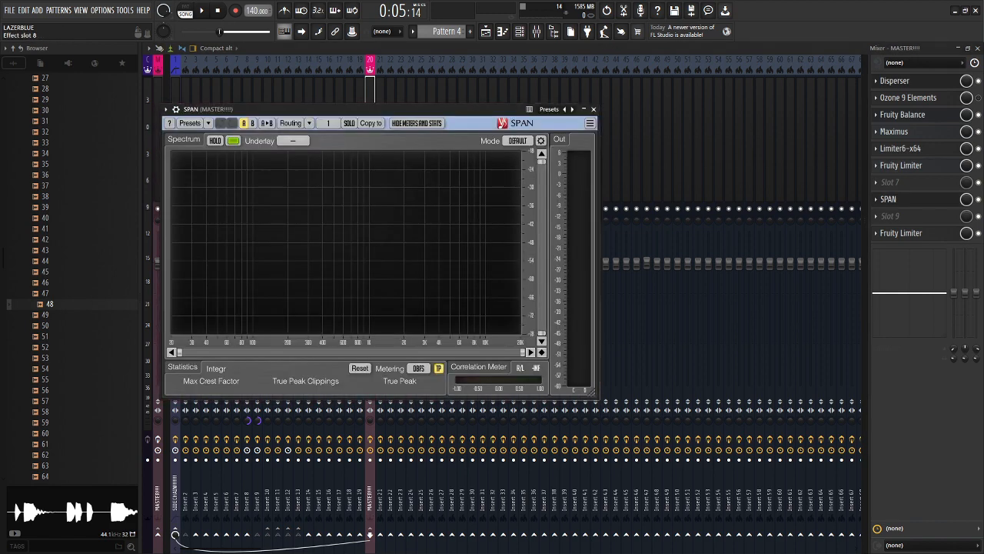
left_click(888, 199)
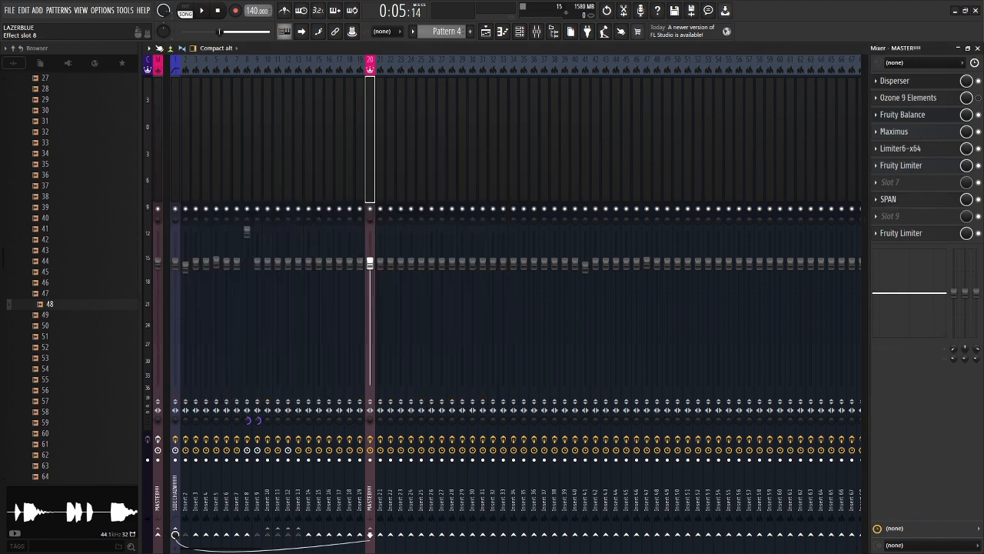
key("space")
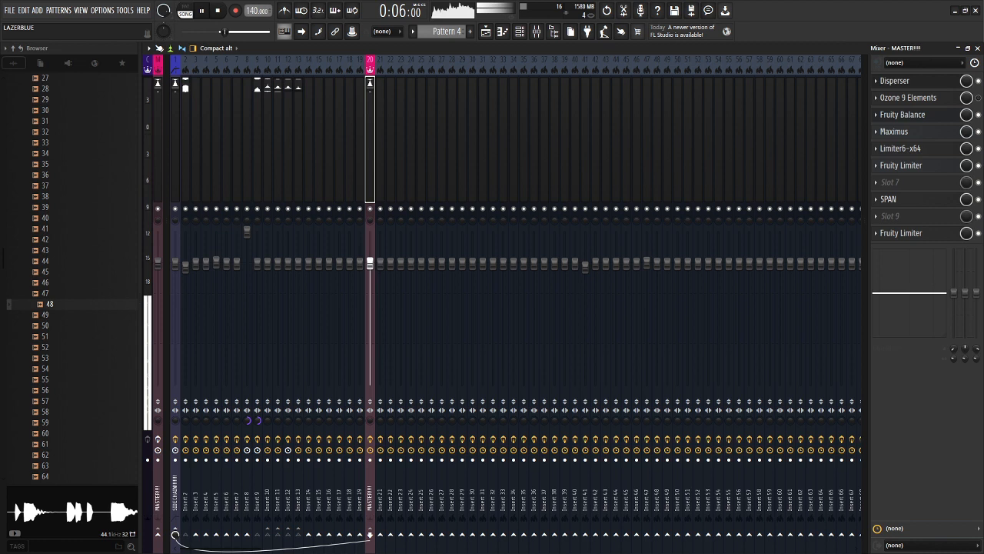
key("space")
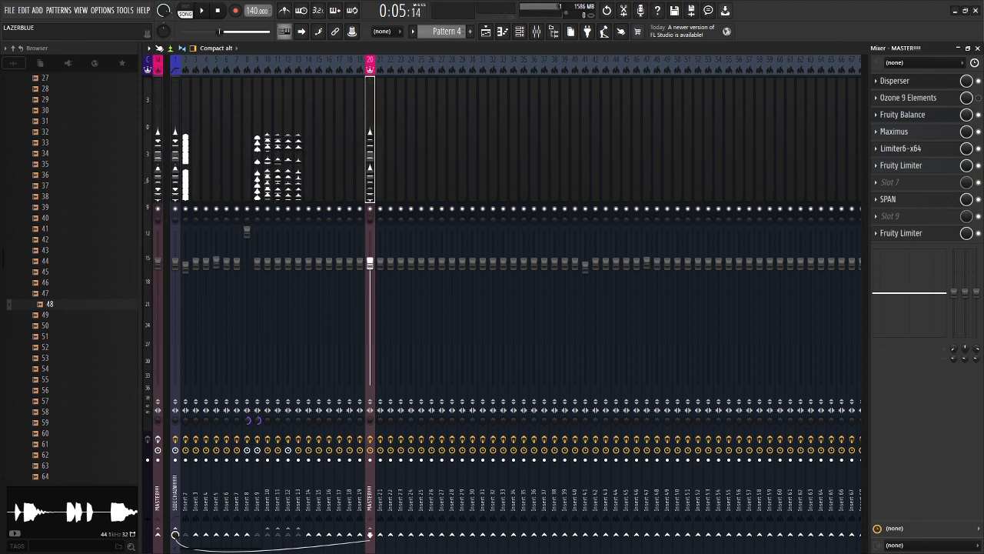
- Close the mixer and all plugin windows, and solo Track 5 in the playlist to hear it alone
left_click(977, 49)
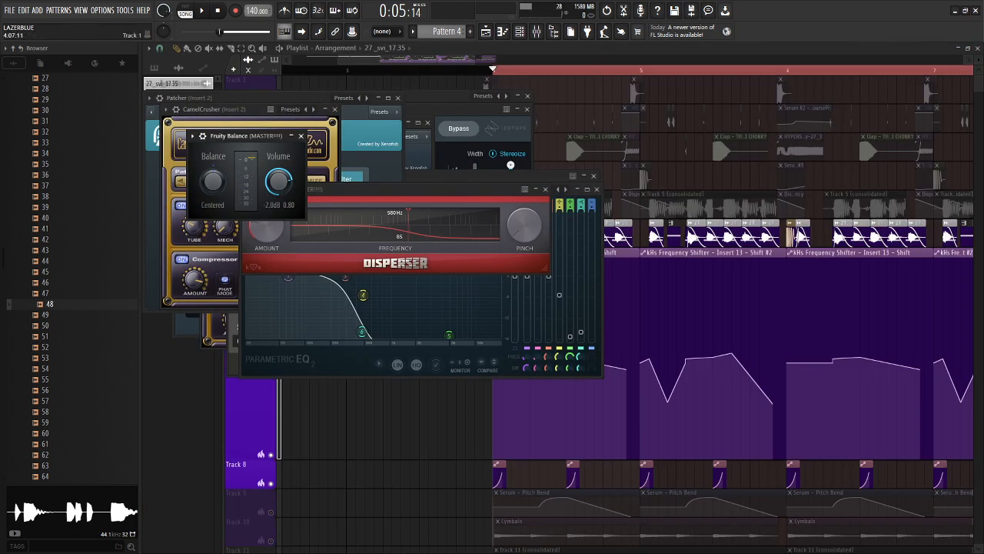
key("F12")
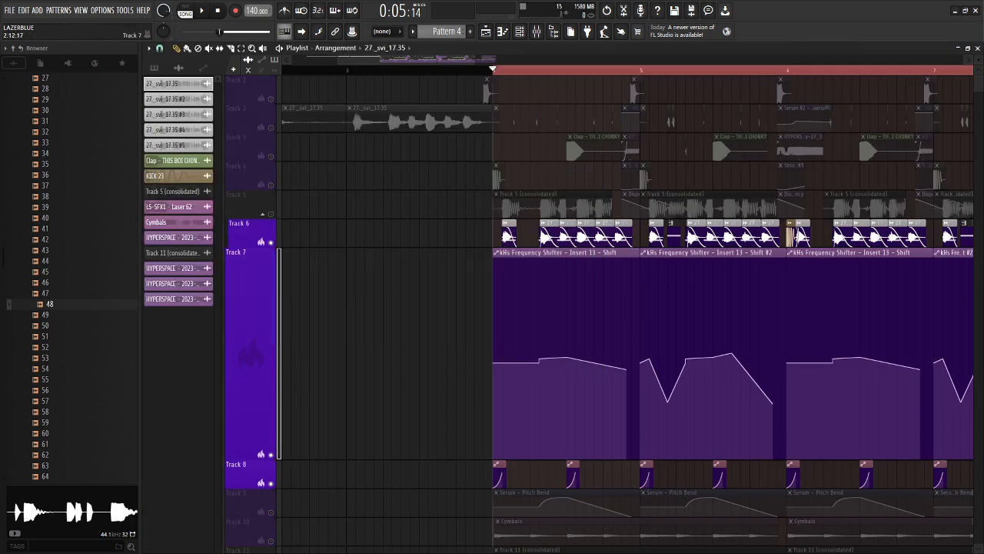
left_click(270, 243)
right_click(271, 214)
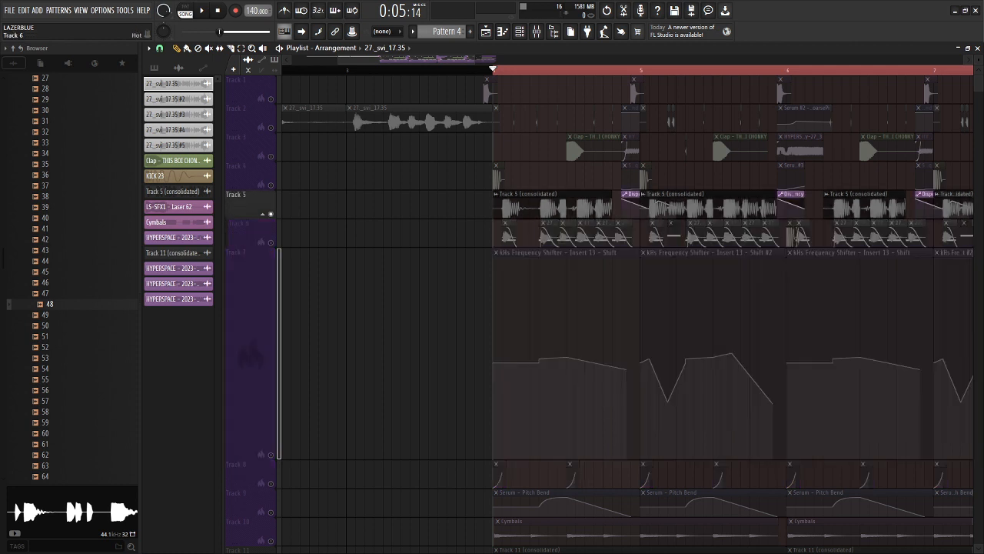
right_click(255, 221)
left_click(321, 403)
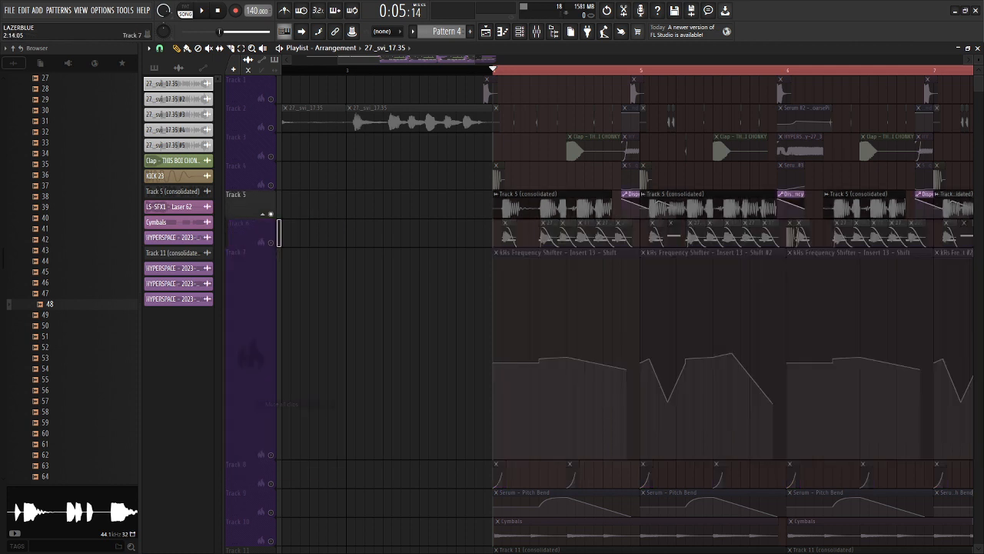
key("space")
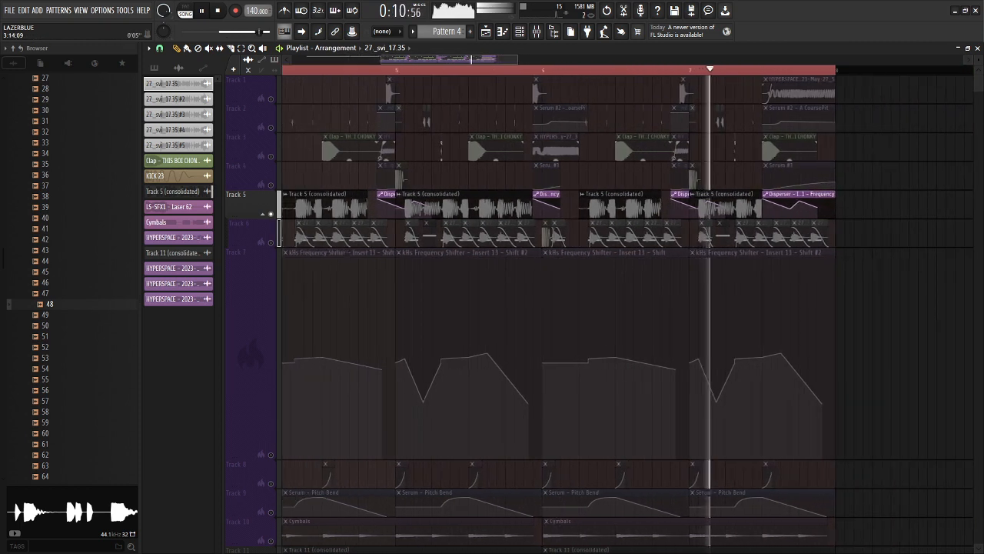
key("space")
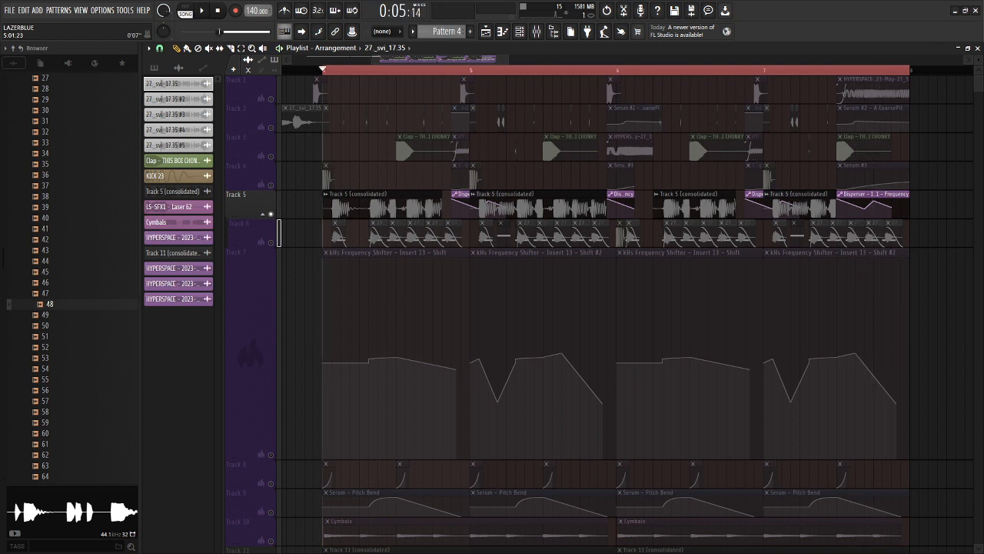
- Take Track 5 out of solo and play the start of the loop with the other tracks
key("ctrl+a")
key("space")
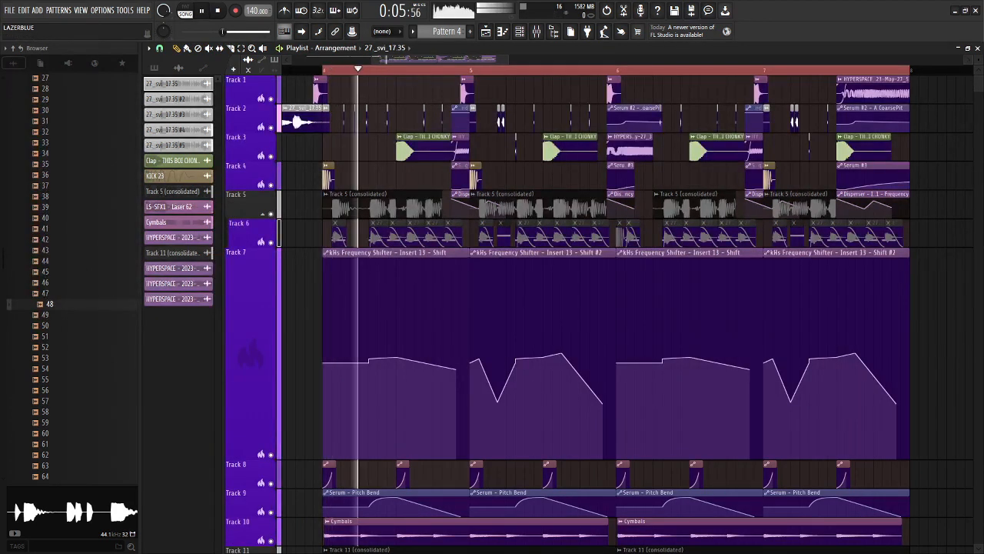
key("space")
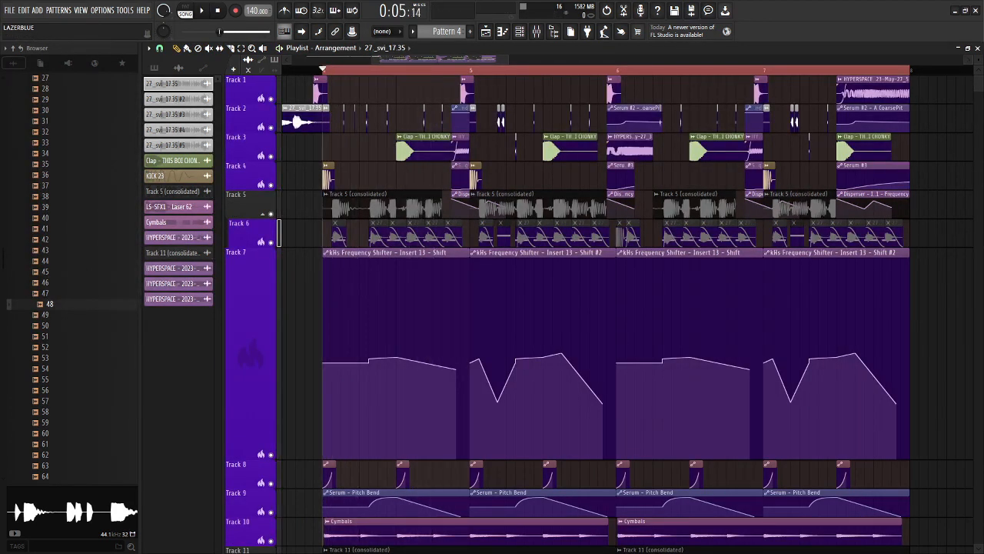
- Solo Track 5, enable Track 2 alongside it and play the two tracks together
right_click(271, 214)
left_click(270, 128)
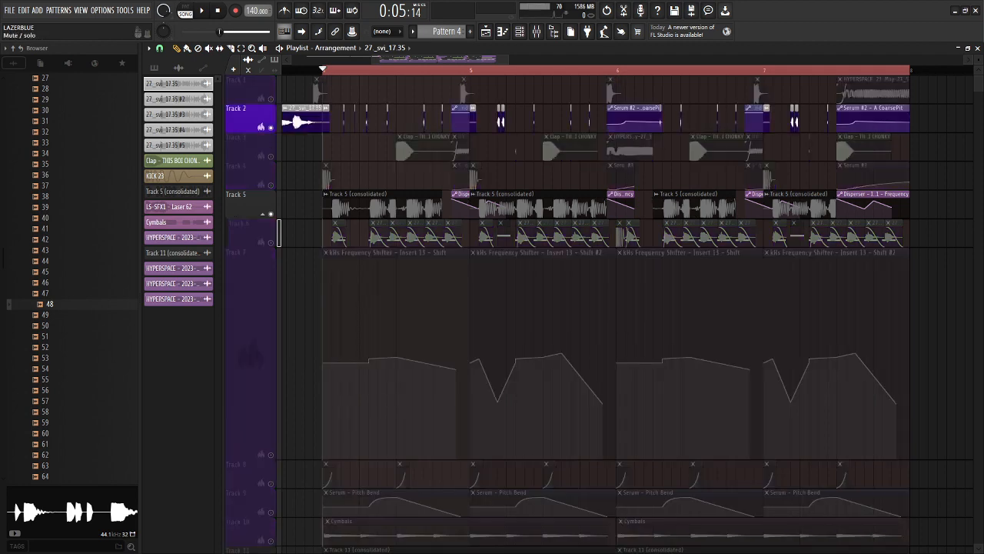
key("space")
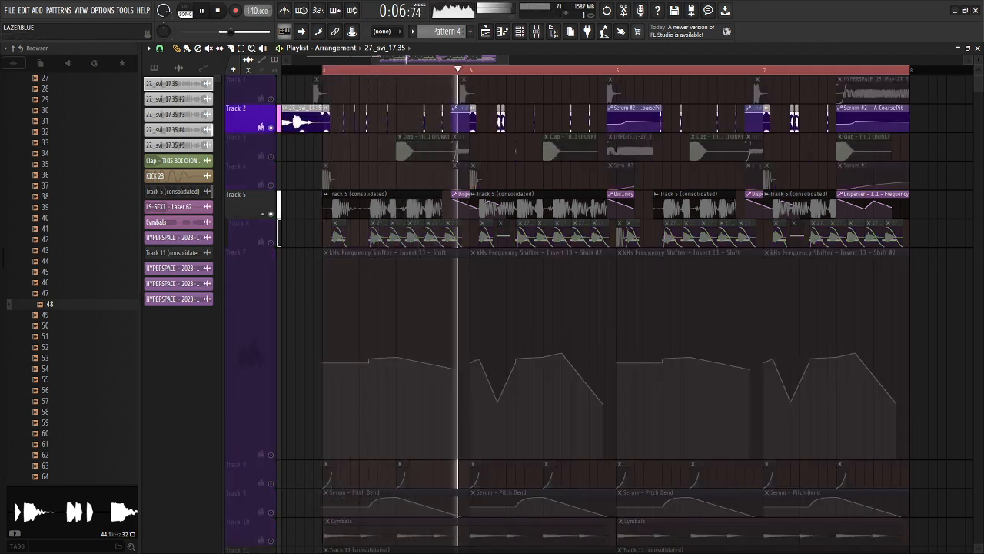
key("space")
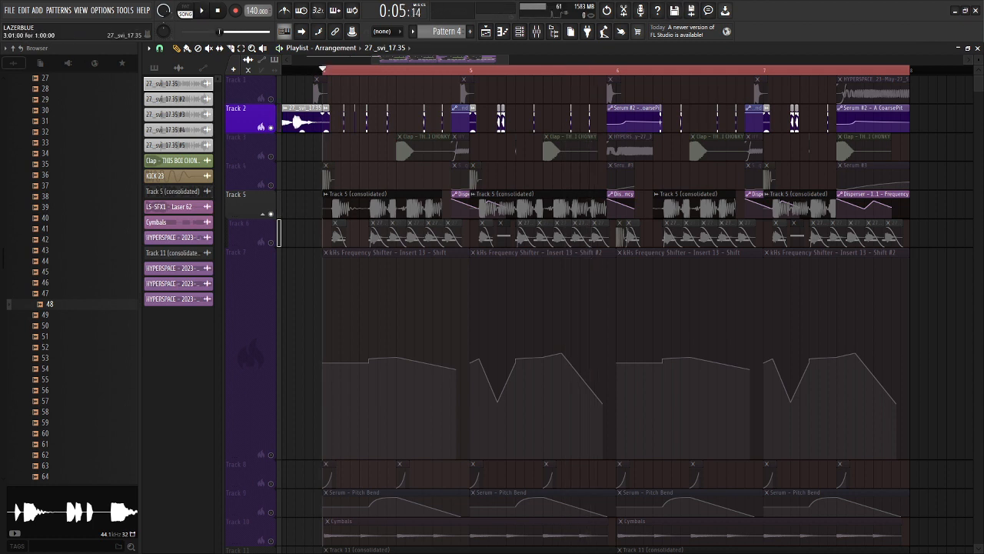
- Inspect the channel settings of the short 27_svi_17.35 #4 audio clip on Track 2
scroll(279, 231, "up", 3)
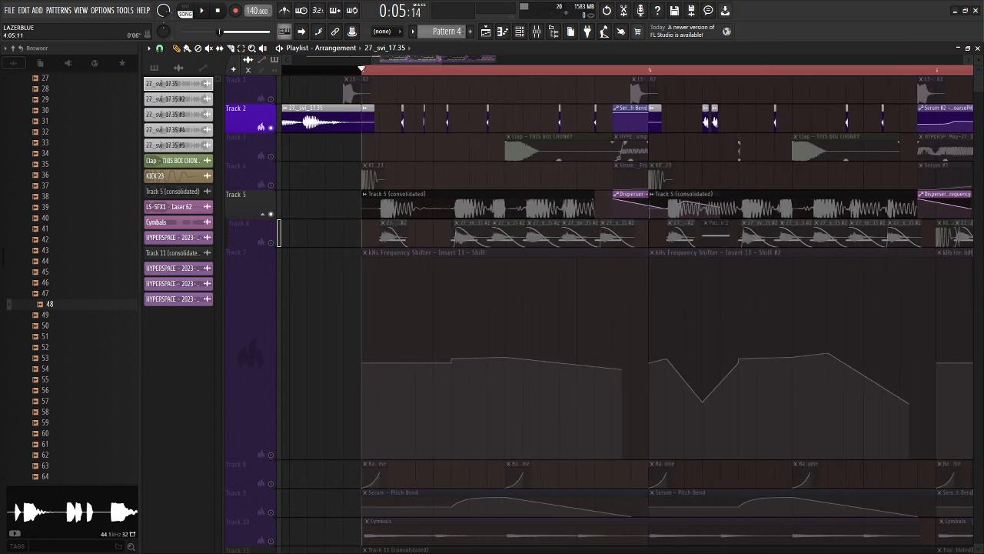
left_click(447, 120)
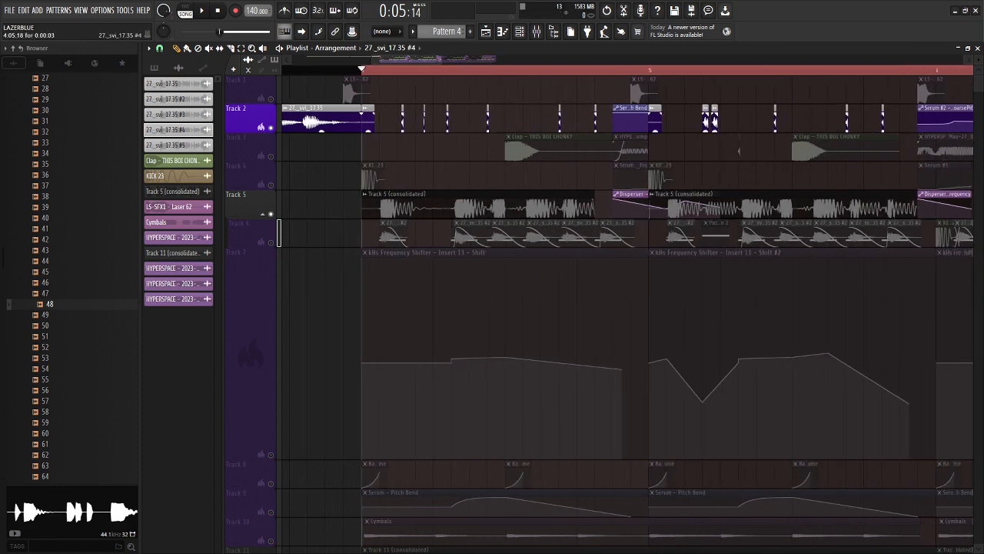
double_click(447, 119)
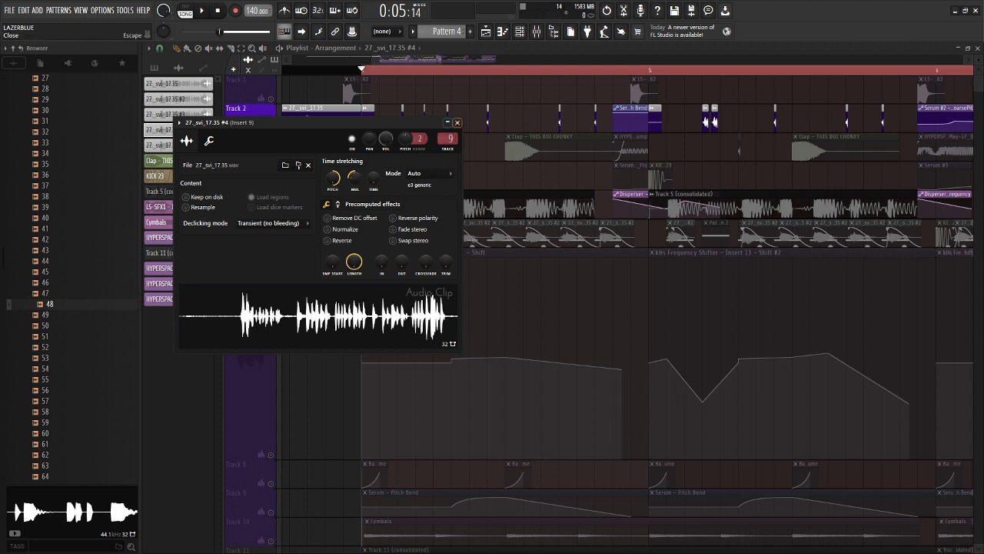
left_click(457, 123)
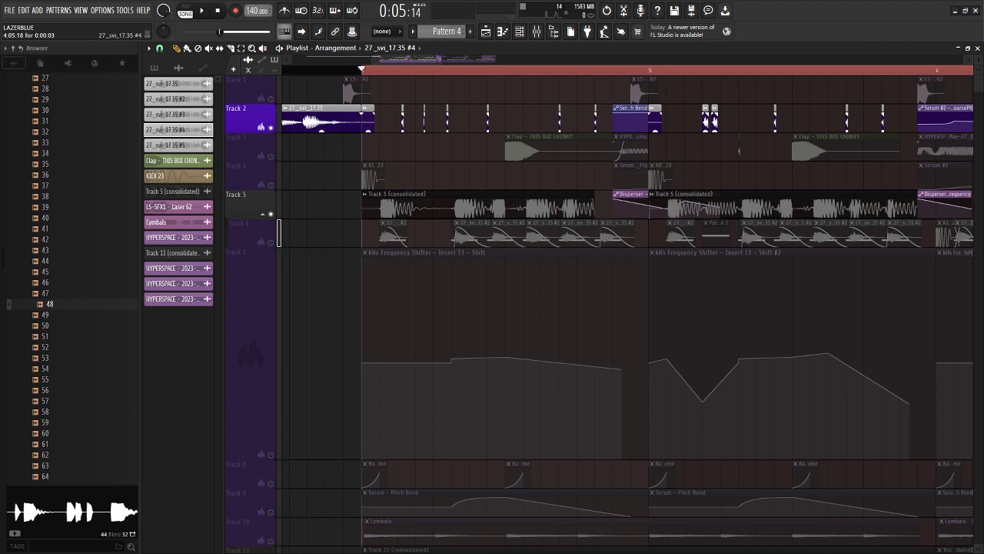
double_click(448, 119)
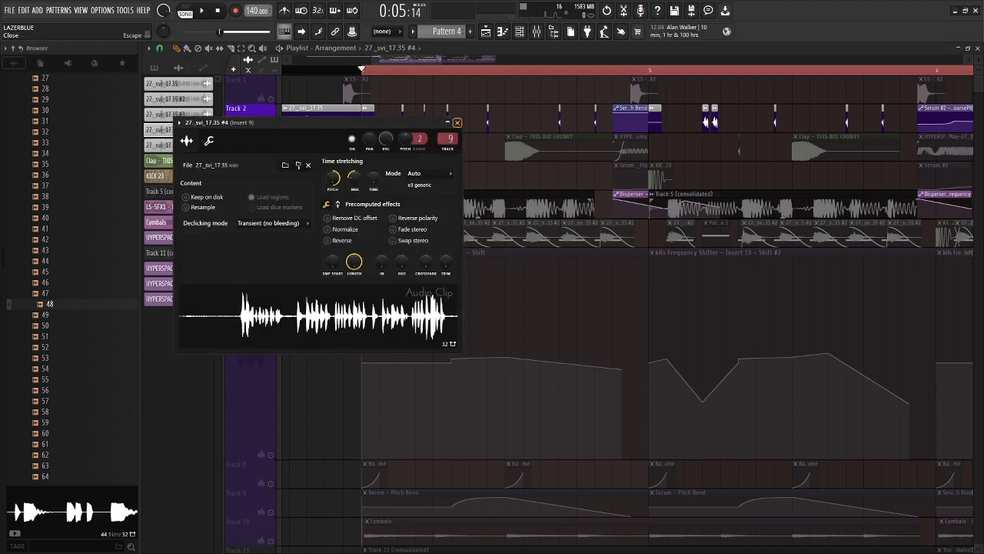
left_click(456, 123)
- Compare playback of Track 5 with Track 2 muted and with Track 2 enabled
scroll(628, 303, "right", 3)
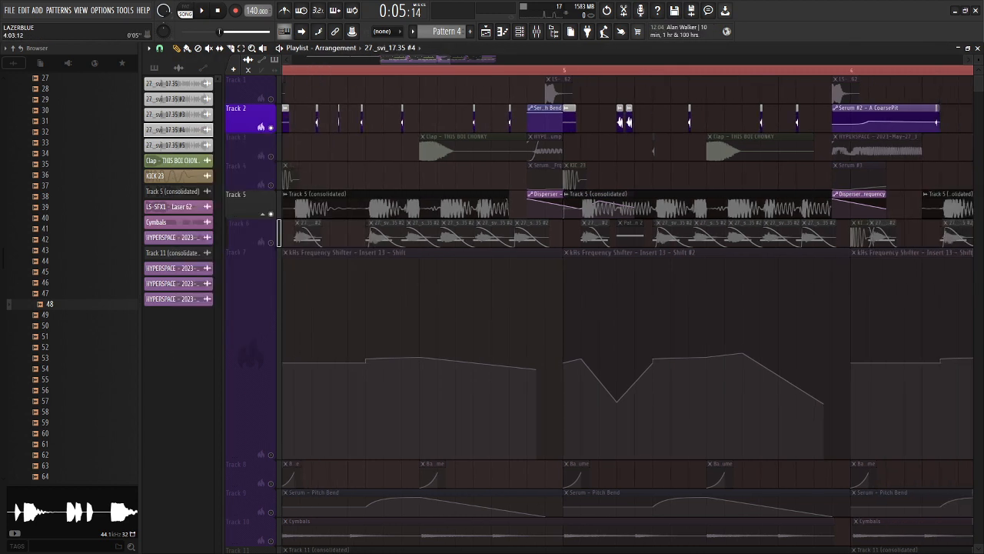
left_click_drag(449, 59, 429, 59)
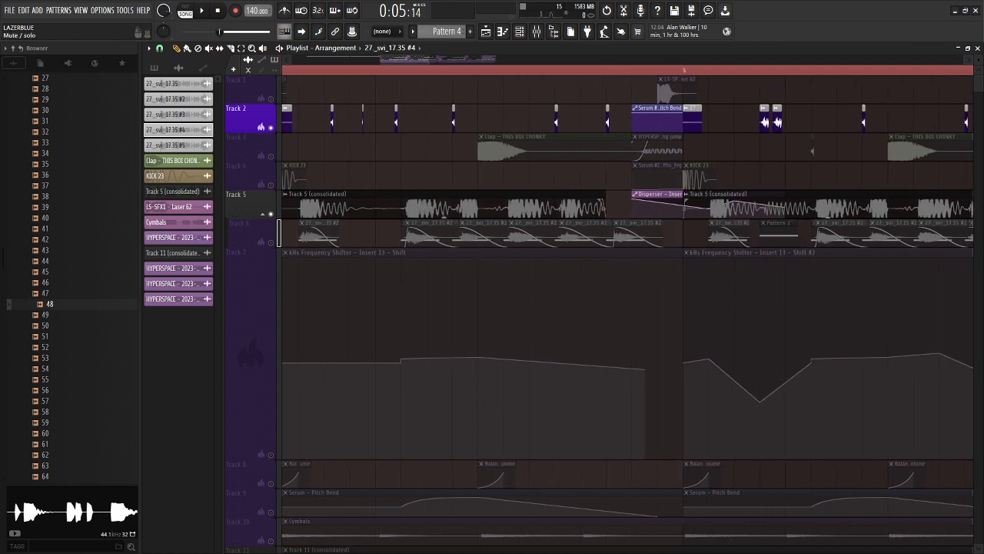
left_click(270, 127)
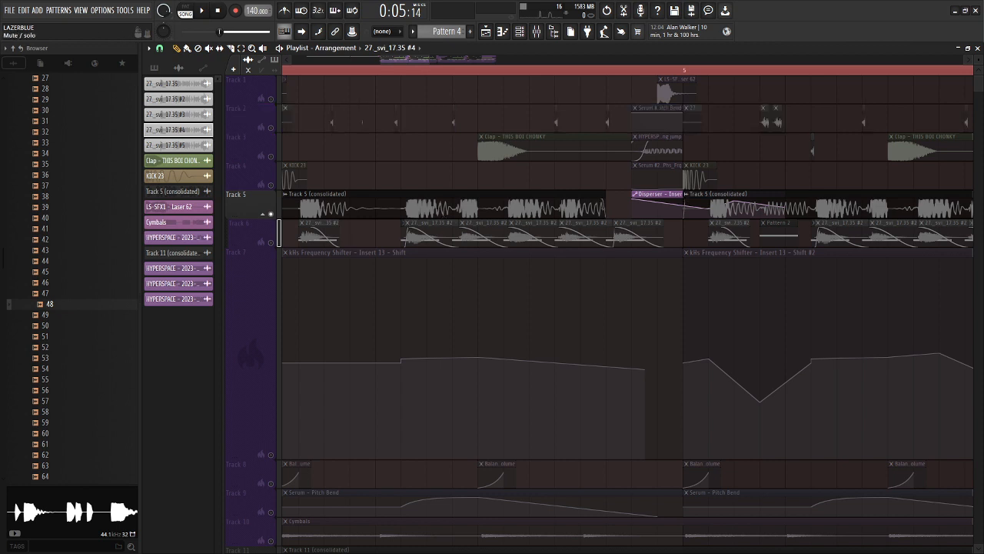
key("space")
key("space")
left_click(271, 128)
key("space")
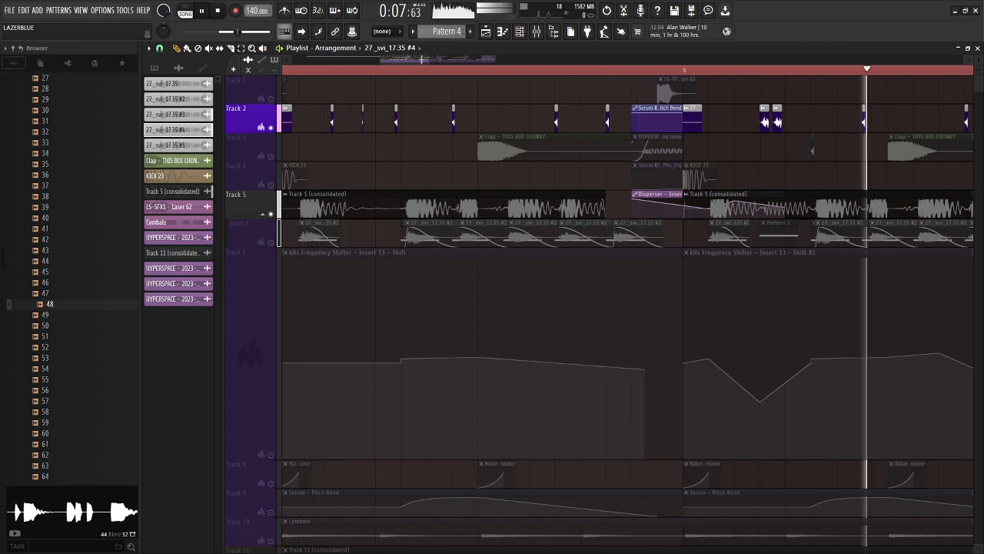
key("space")
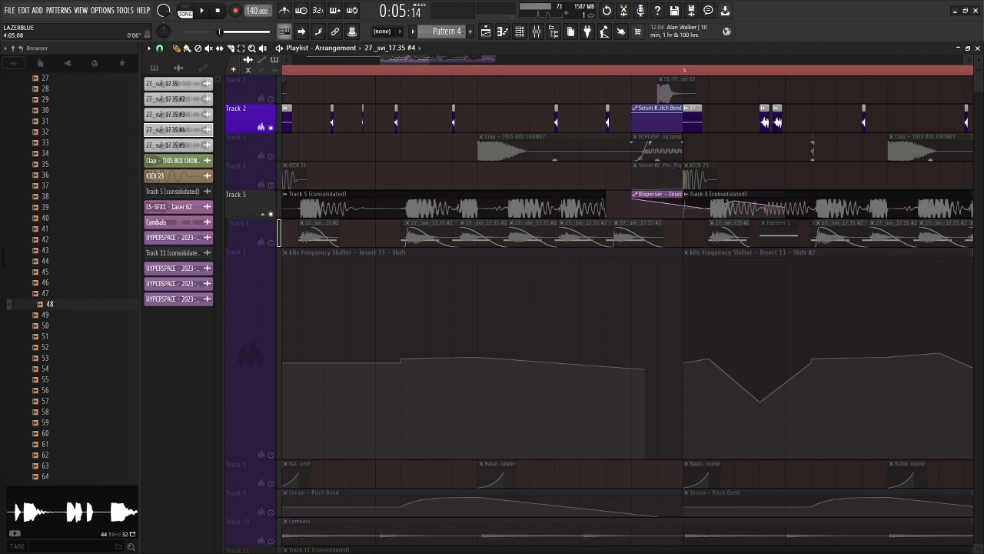
- Enable Tracks 4, 3 and 1, and play from the start of the first Laser 62 clip
left_click_drag(398, 59, 392, 59)
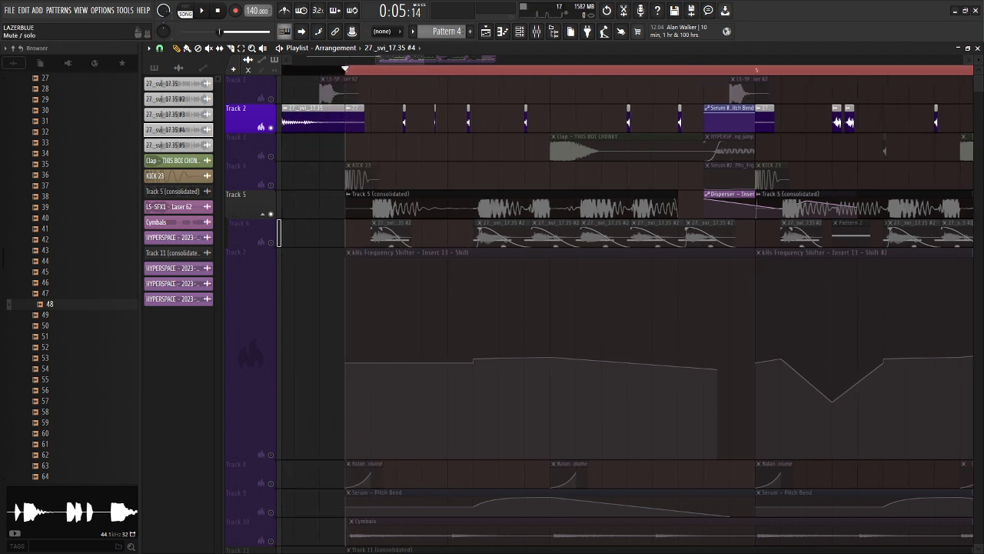
left_click(271, 185)
left_click(270, 156)
left_click(271, 98)
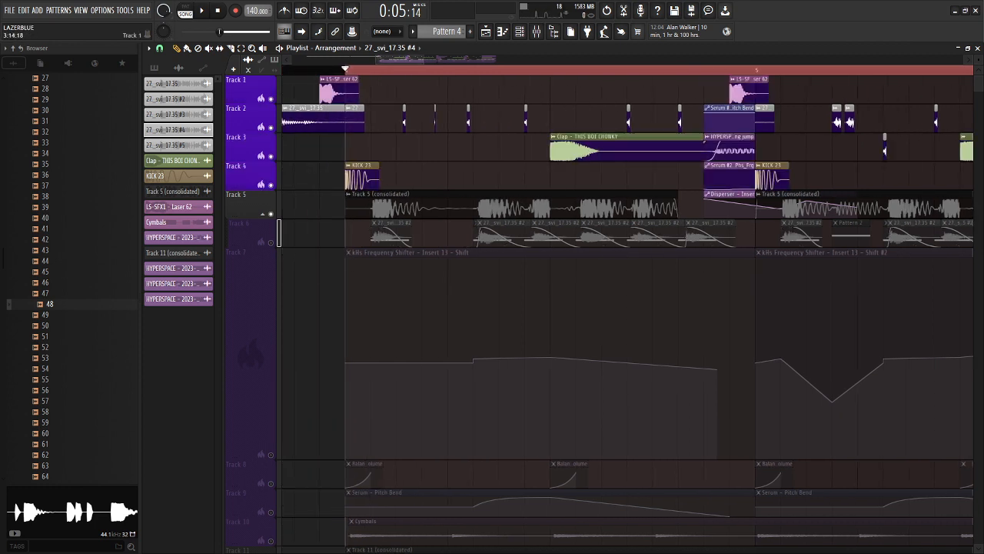
left_click(320, 70)
key("space")
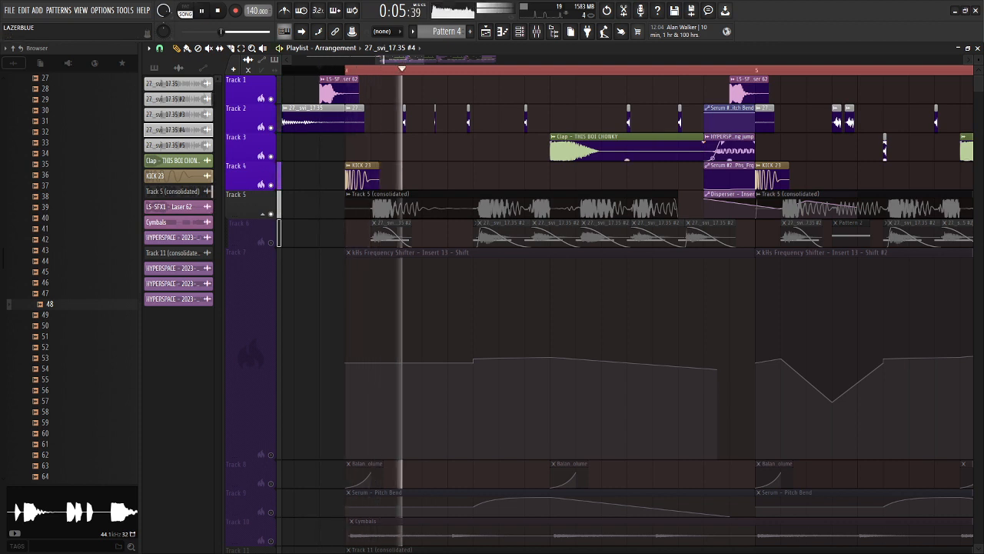
key("space")
- Open the channel settings of the LS-SFX1 - Laser 62 clip on Track 1 and show the second page of precomputed effects
left_click(336, 91)
double_click(337, 91)
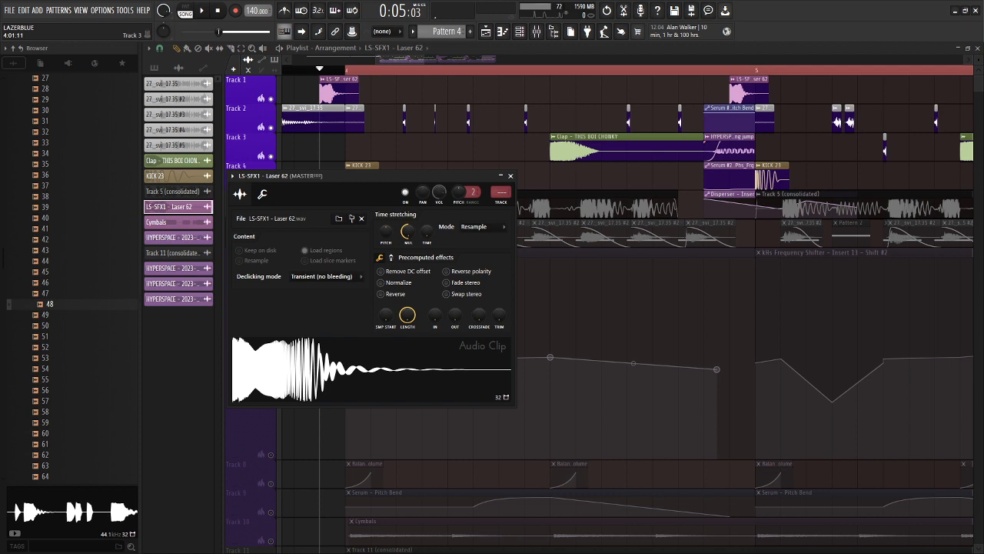
left_click(390, 258)
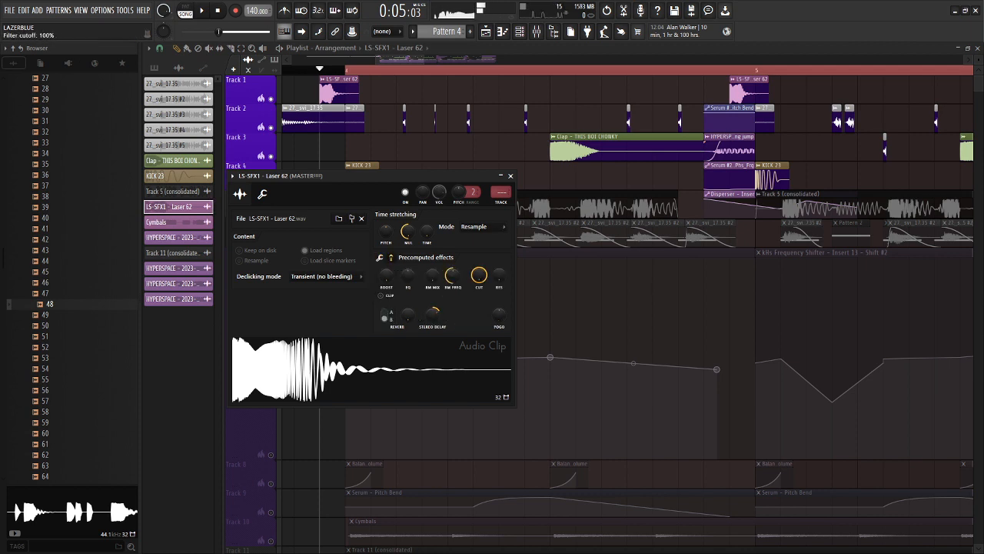
- Close the Laser 62 channel settings and play the arrangement briefly with all tracks enabled
key("Escape")
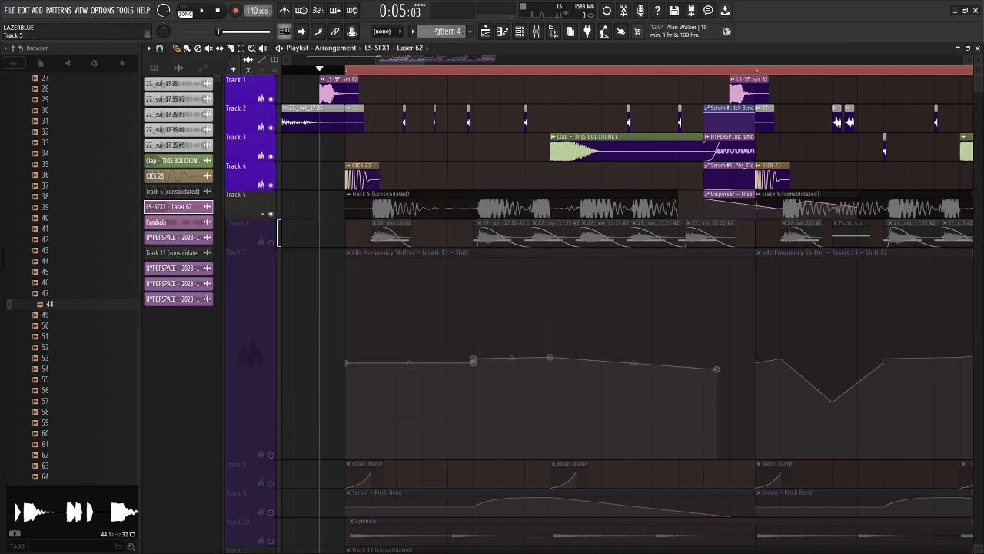
key("space")
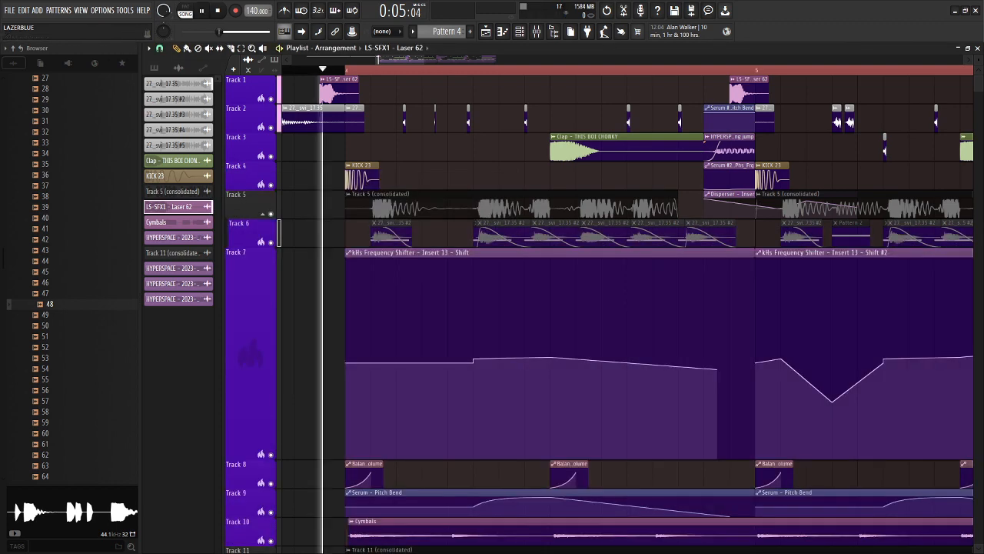
key("space")
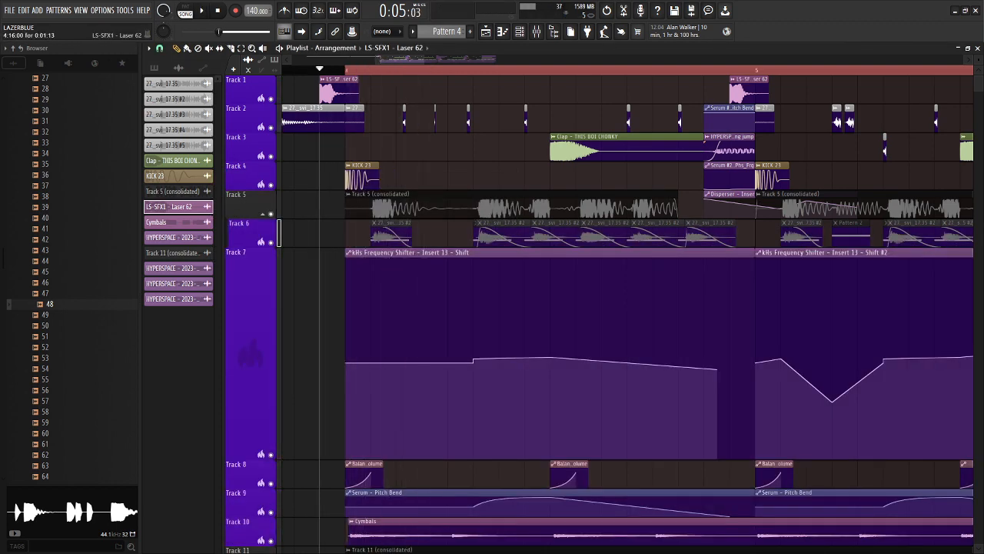
- Solo Track 11 and play its consolidated audio clip on its own
scroll(278, 230, "down", 5)
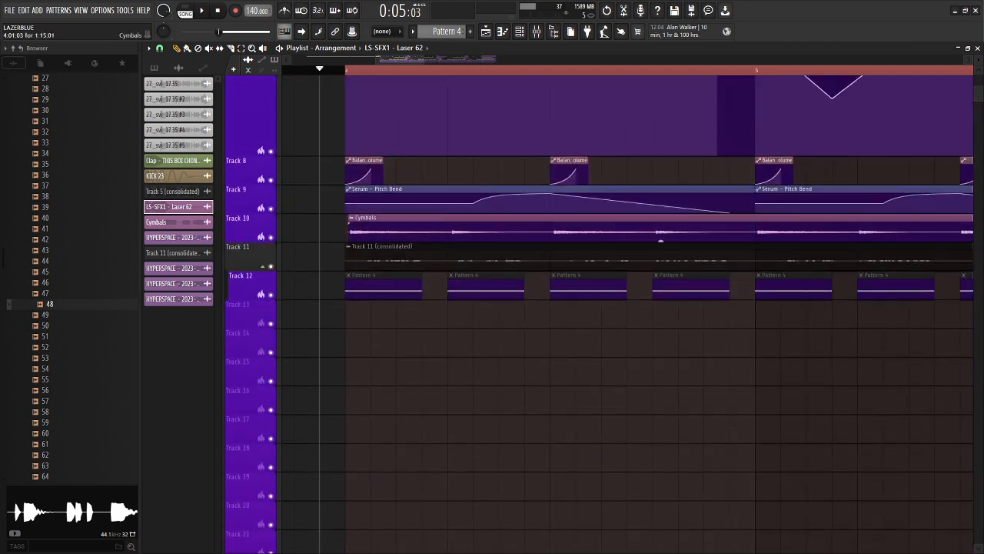
right_click(270, 266)
key("space")
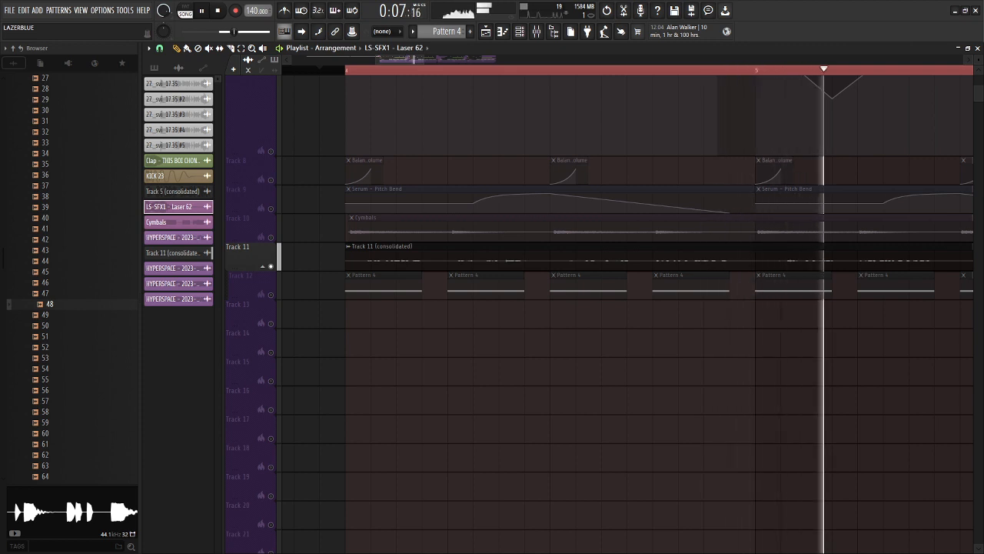
key("space")
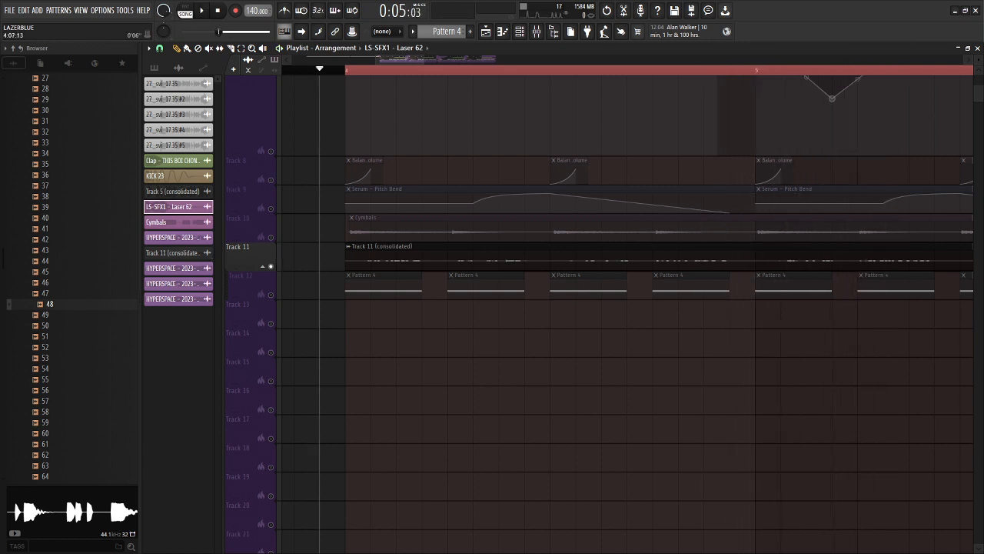
- Open the Granulizer channel 48 from the full channel list and preview its source sample
left_click(519, 31)
left_click(550, 195)
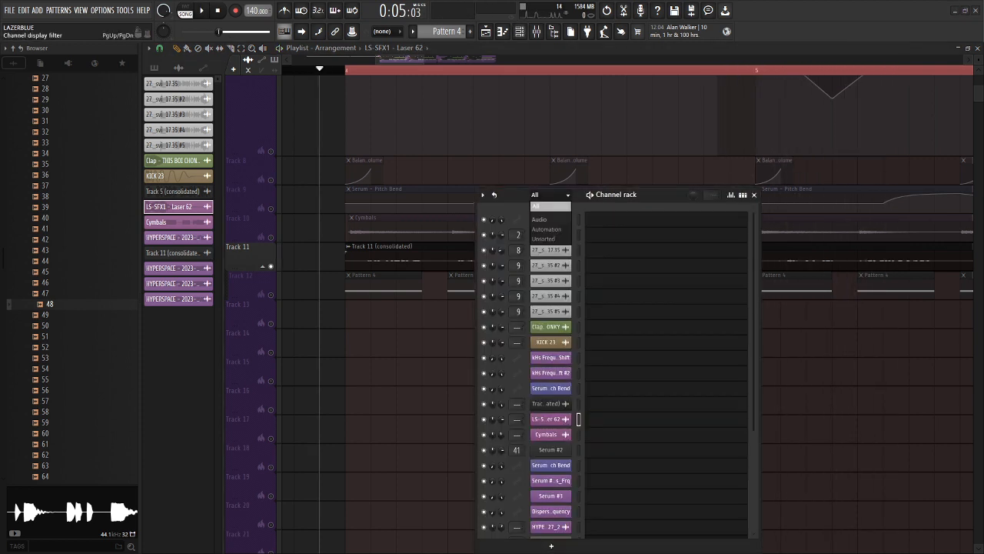
left_click(551, 206)
left_click_drag(753, 322, 754, 423)
left_click(551, 445)
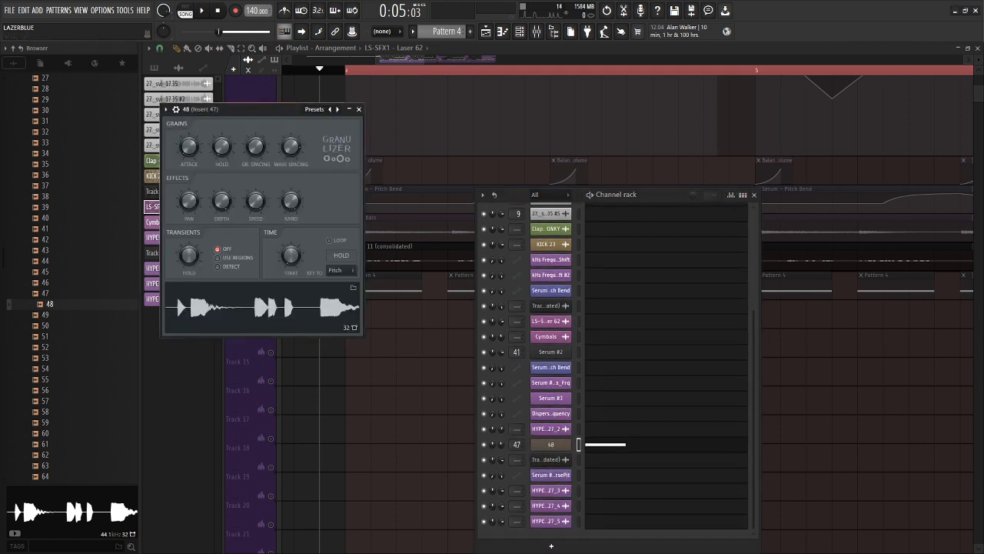
left_click(50, 303)
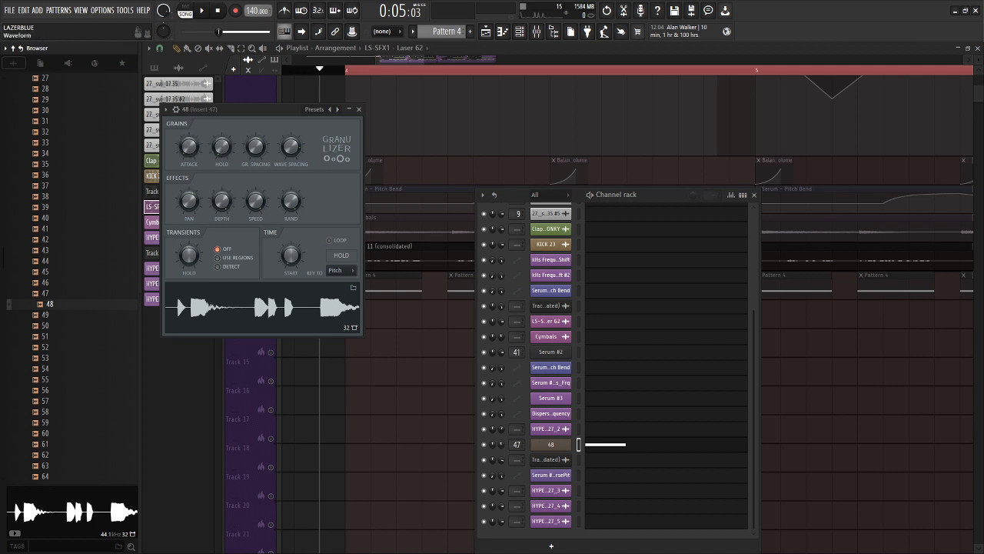
left_click(230, 308)
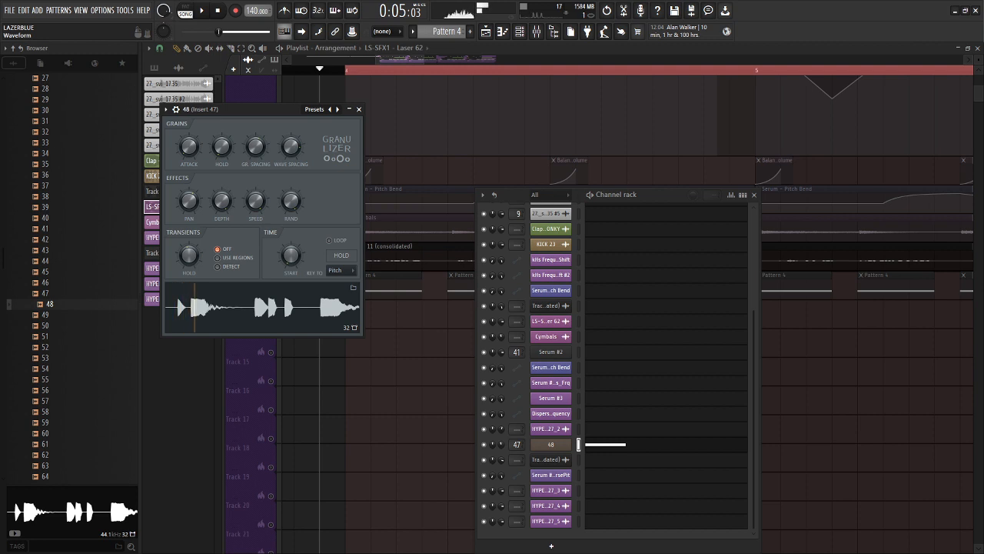
- Compare playback from bar 4 with Track 11 muted and with Track 11 enabled
left_click(349, 70)
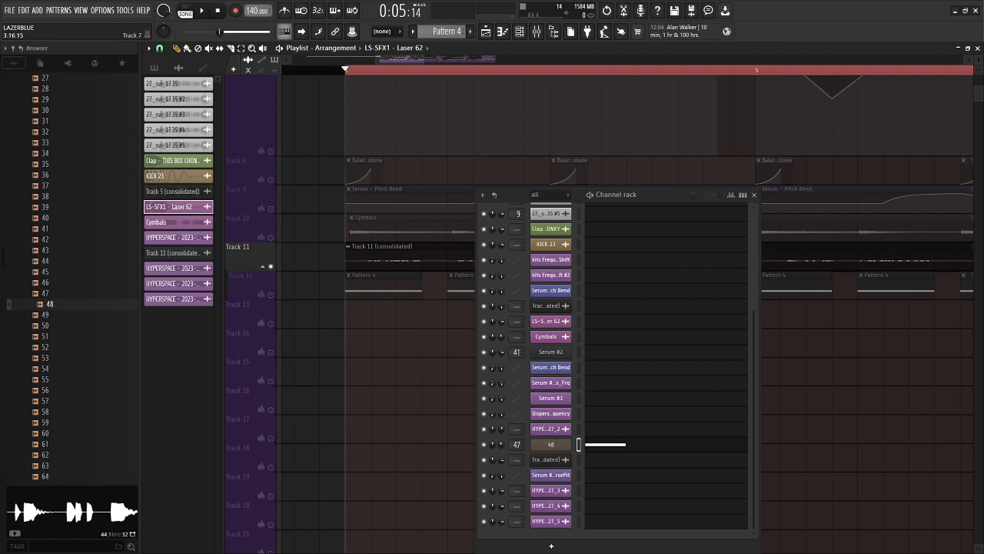
right_click(271, 266)
right_click(270, 266)
right_click(271, 266)
left_click(270, 266)
key("space")
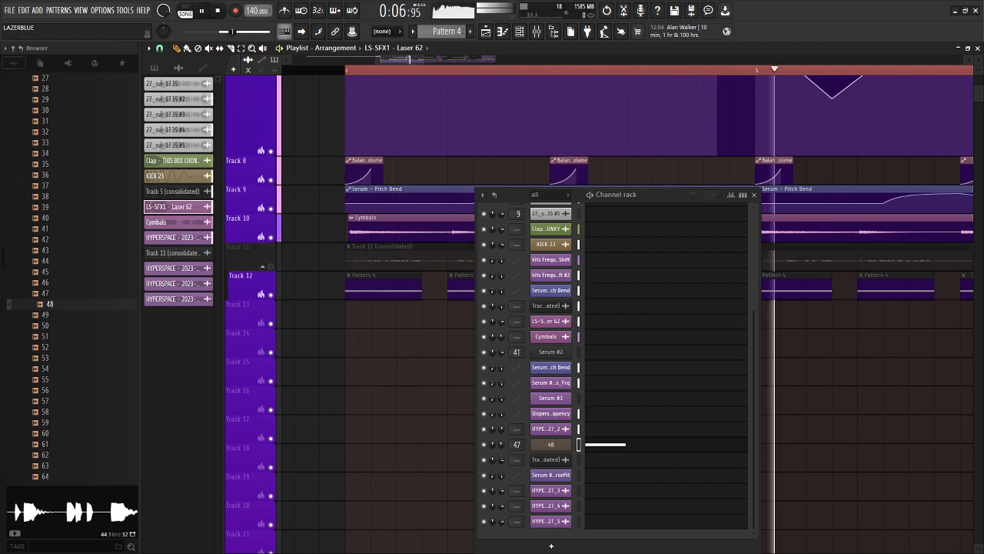
key("space")
left_click(271, 266)
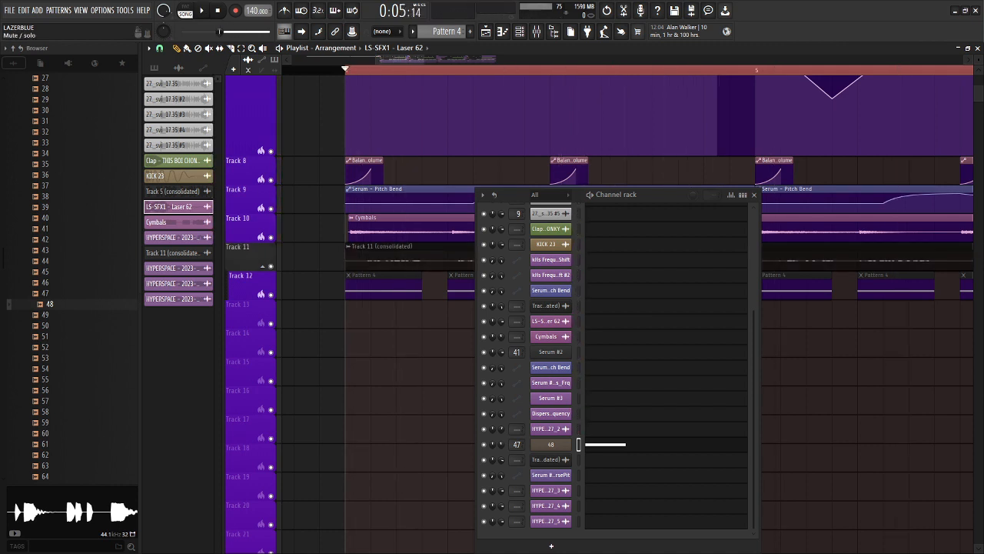
key("space")
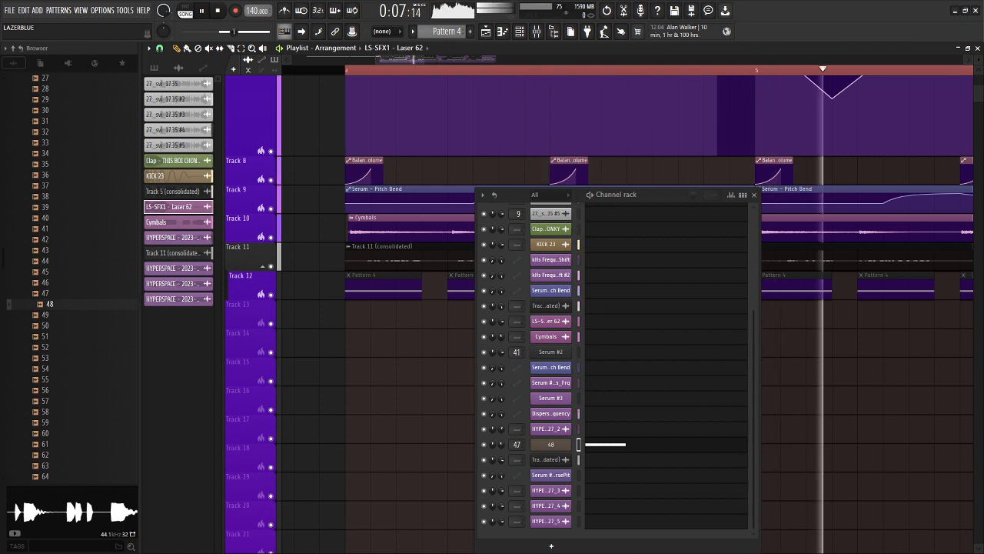
key("space")
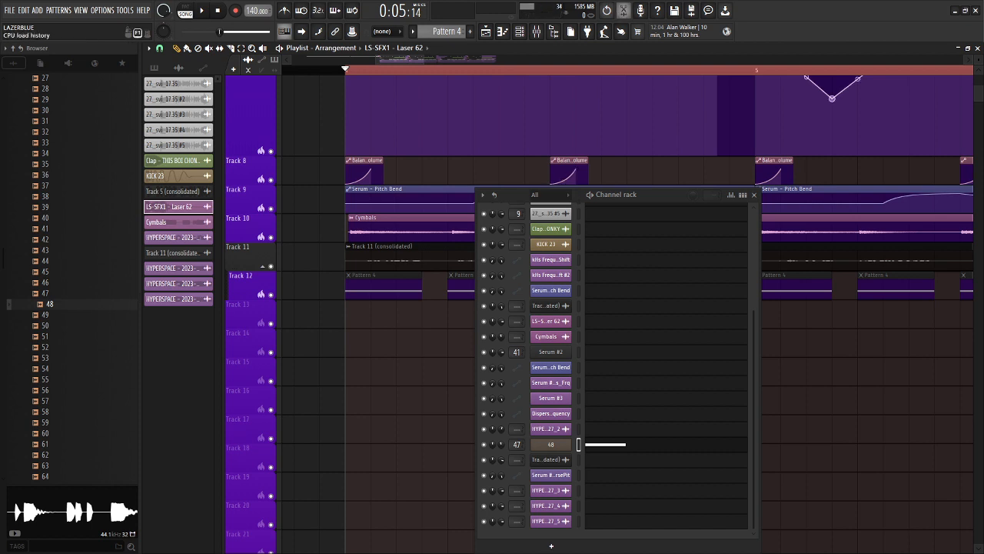
- Limit the time selection to the final HYPERSPACE - 2023-May-27_5 clip and play it with Track 1 soloed
scroll(831, 98, "right", 5)
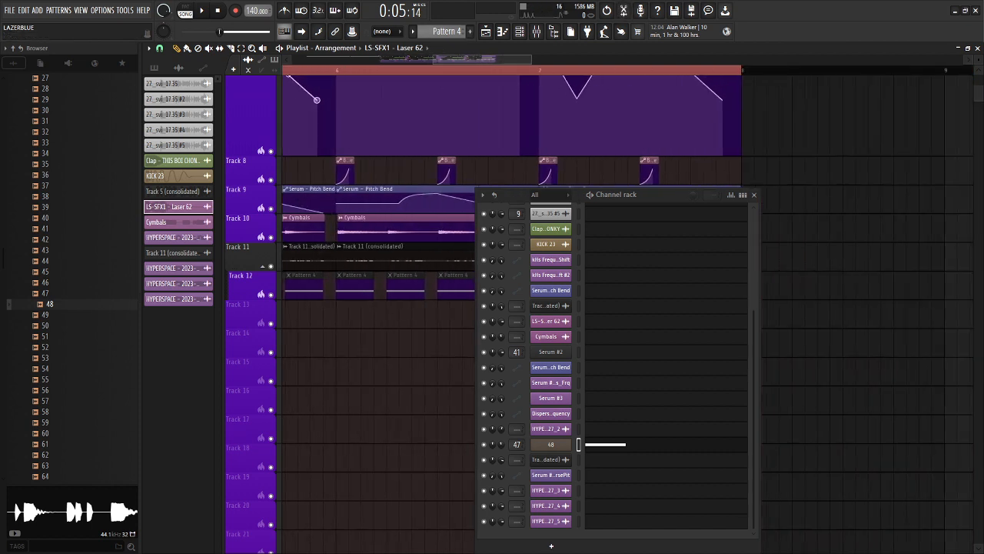
left_click(754, 196)
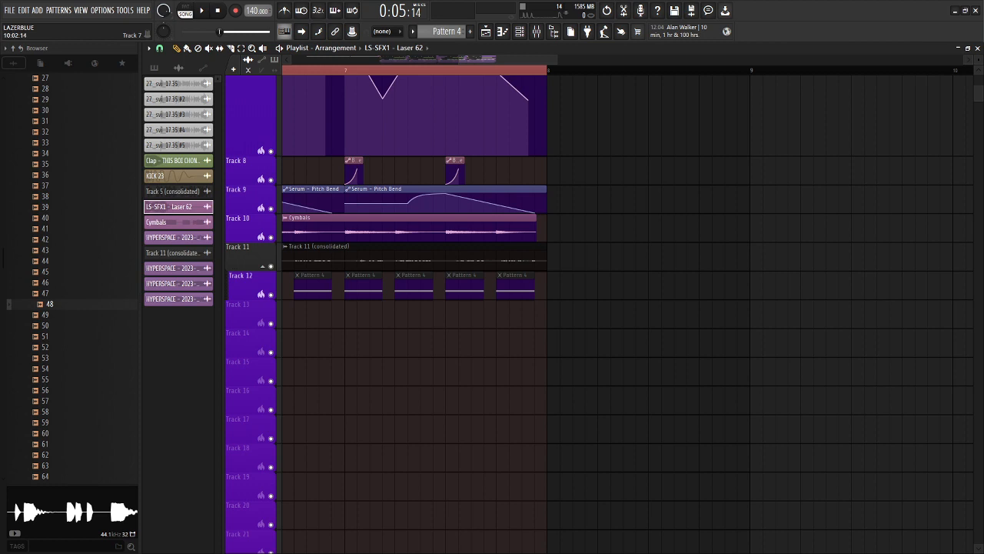
scroll(415, 308, "up", 6)
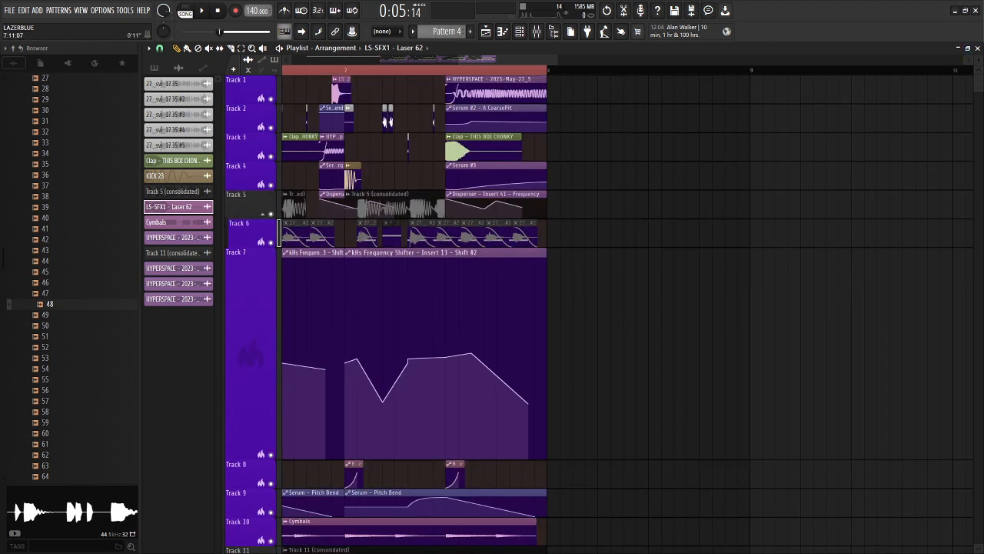
scroll(538, 307, "left", 3)
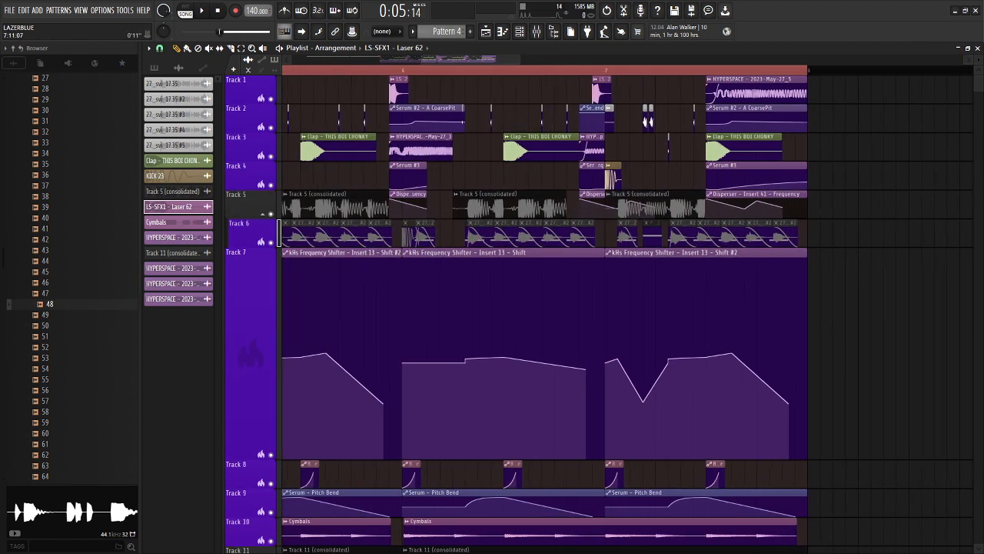
left_click_drag(471, 59, 448, 59)
left_click_drag(961, 70, 859, 70)
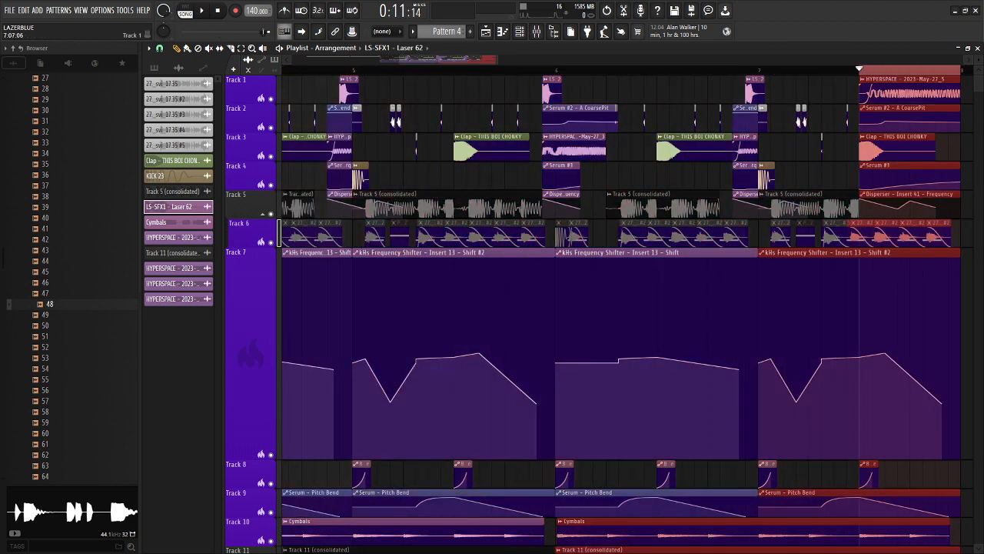
key("ctrl+d")
right_click(270, 99)
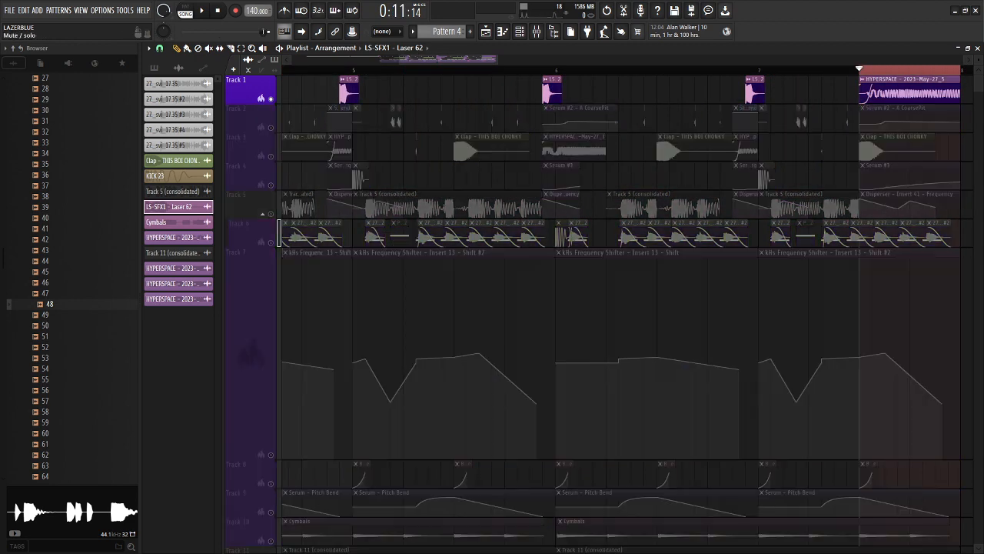
key("space")
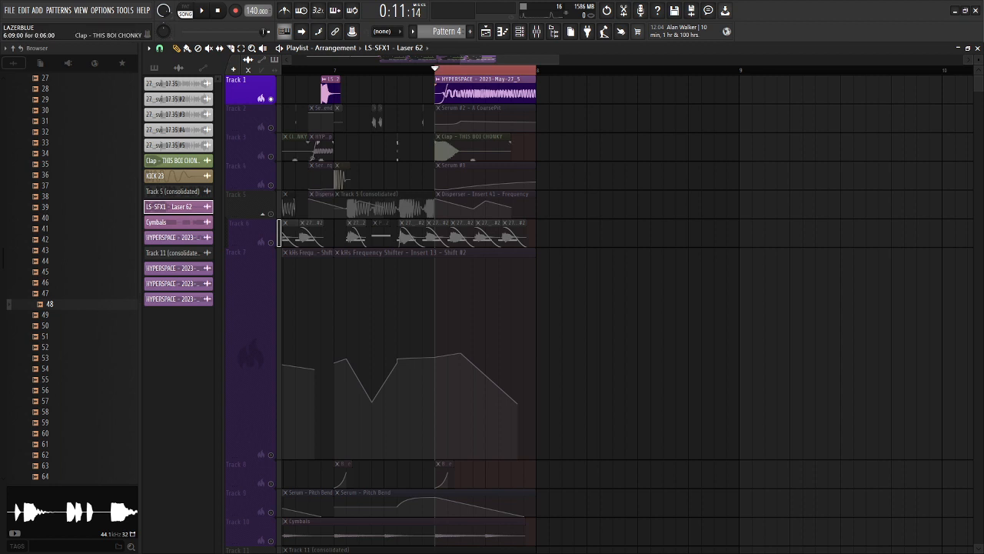
- Select Pattern 3 and open its Serum #2 instrument from the channel rack
scroll(446, 32, "up", 1)
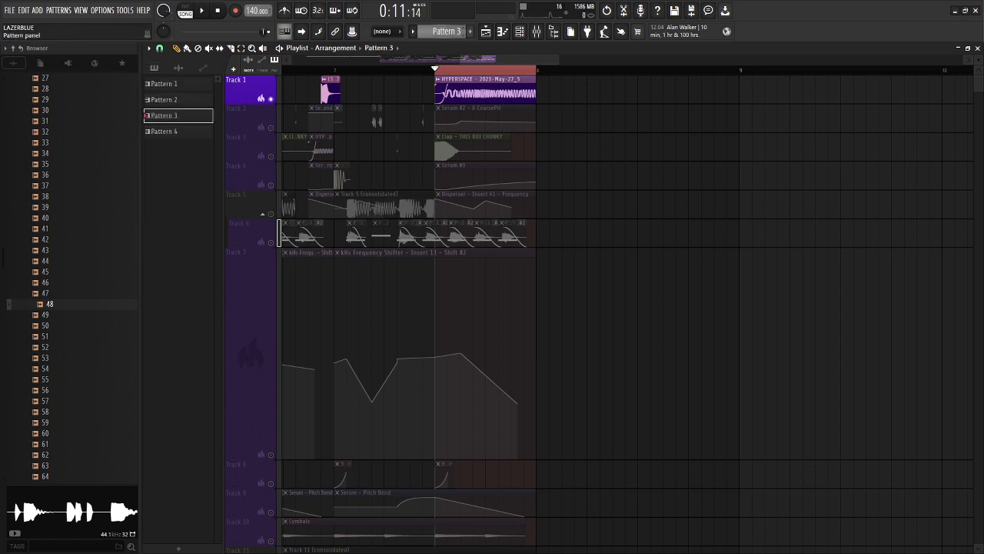
left_click(520, 32)
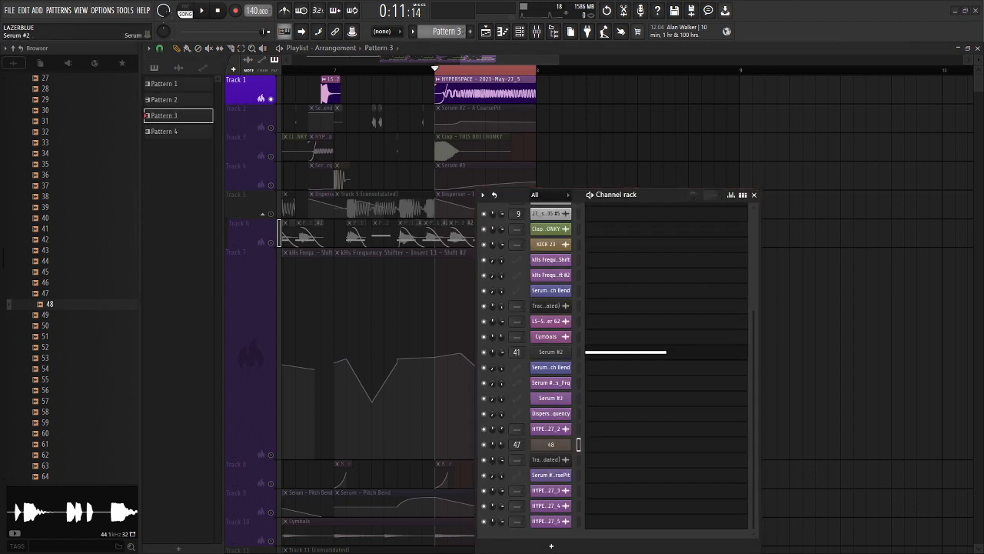
left_click(550, 351)
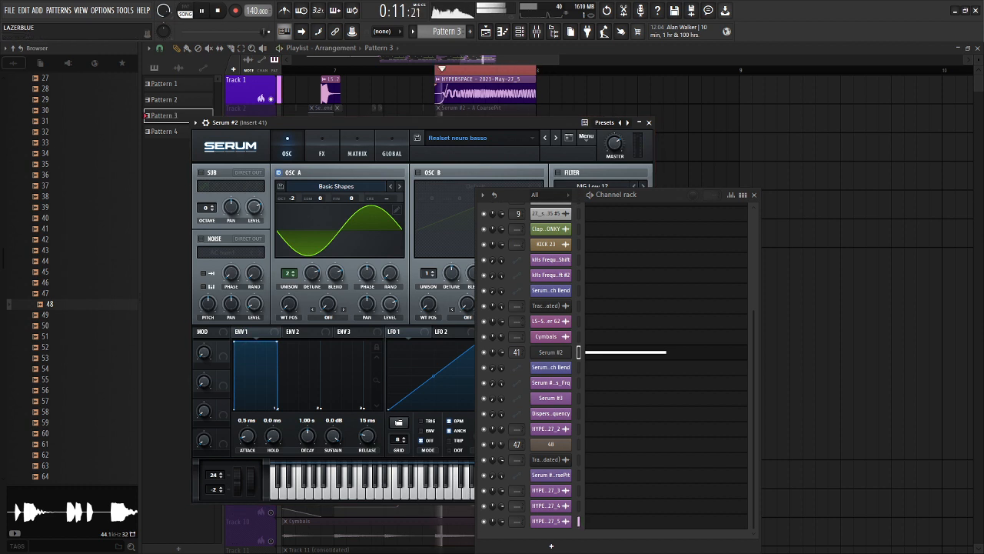
- Audition the Realset neuro basso preset in Serum #2 by playing several notes
key("x")
key("x")
key("x")
key("x")
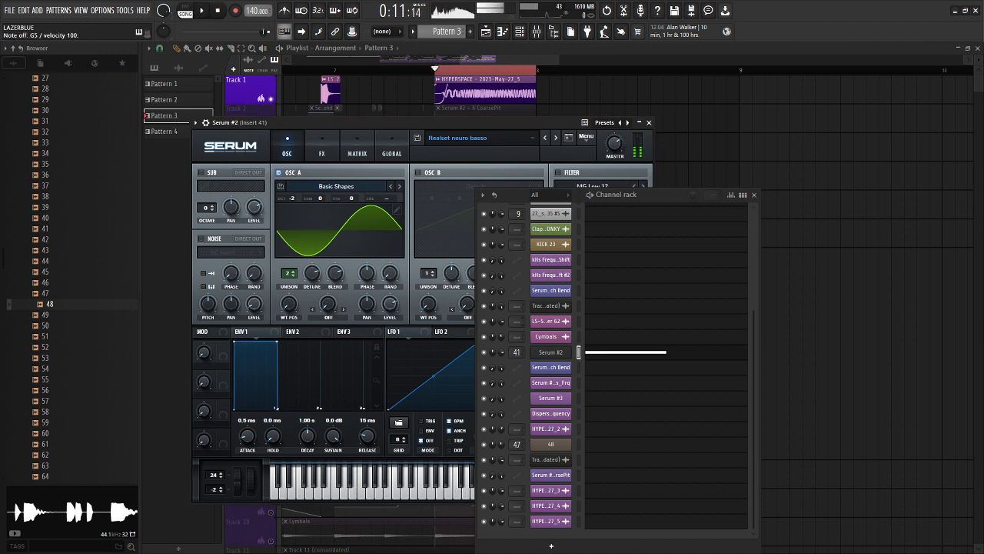
key("2")
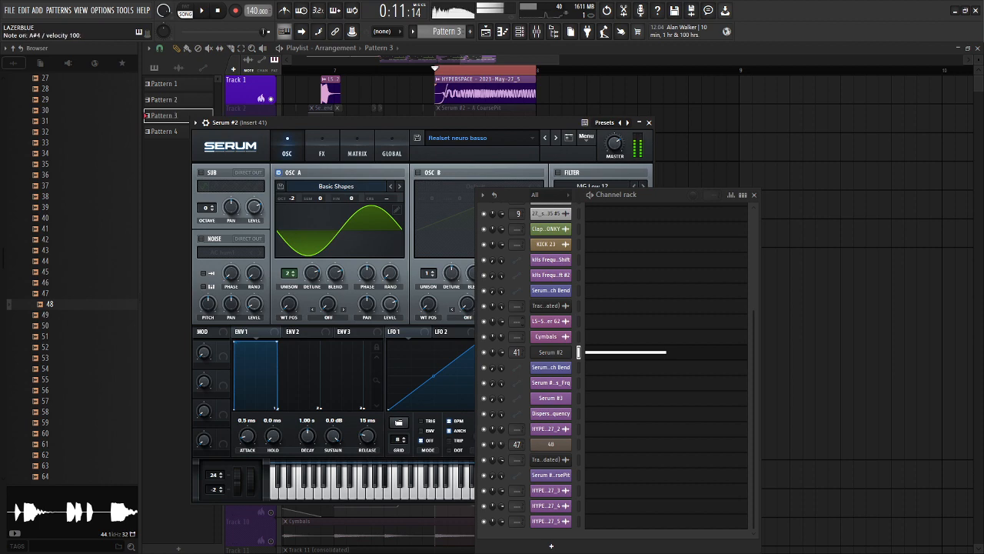
key("2")
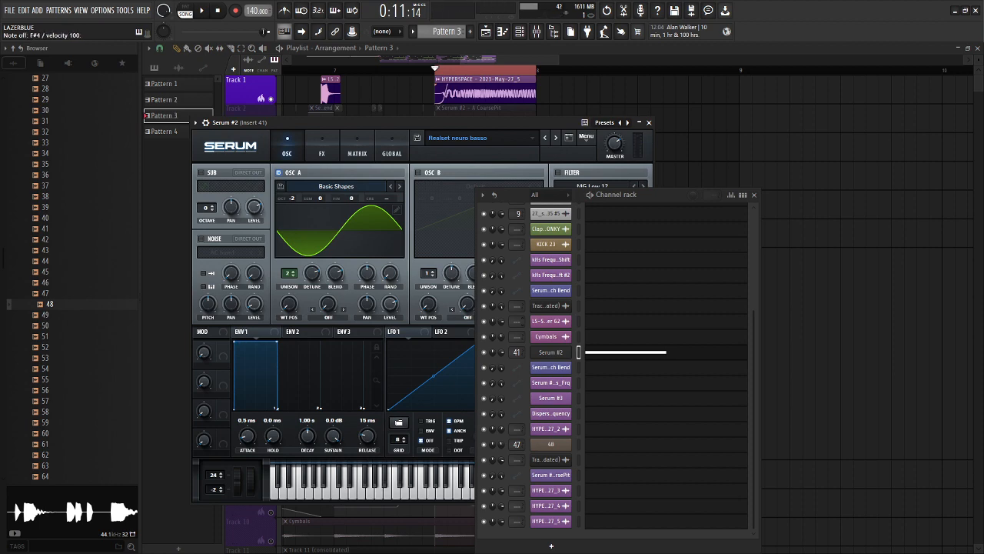
- Inspect the global, oscillator and effects pages of the Realset neuro basso preset in Serum #2
left_click_drag(422, 122, 415, 42)
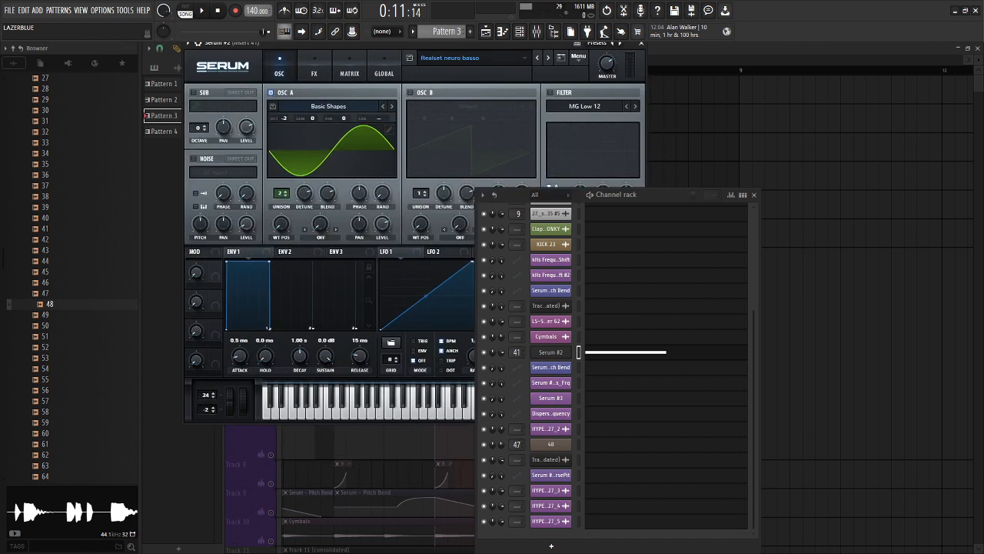
left_click(383, 68)
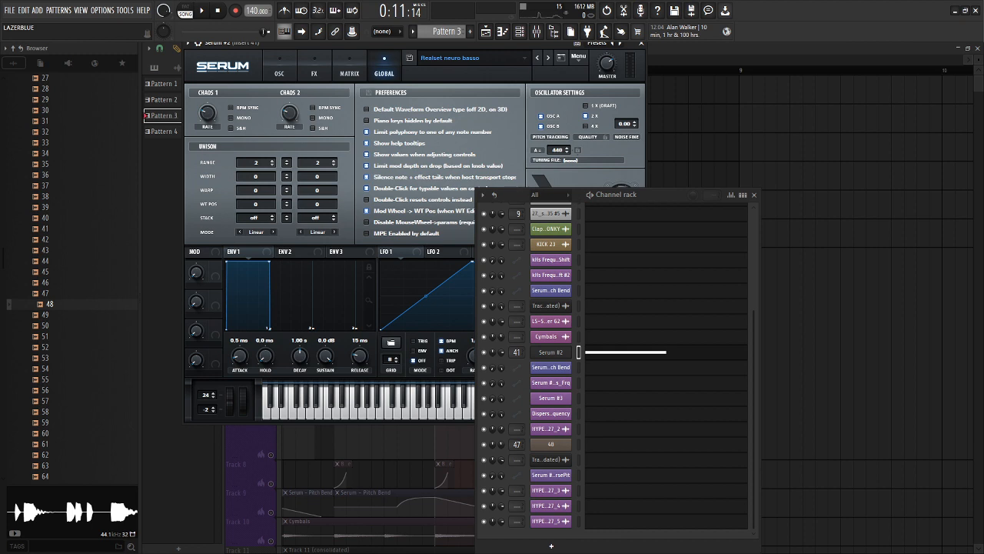
left_click(279, 68)
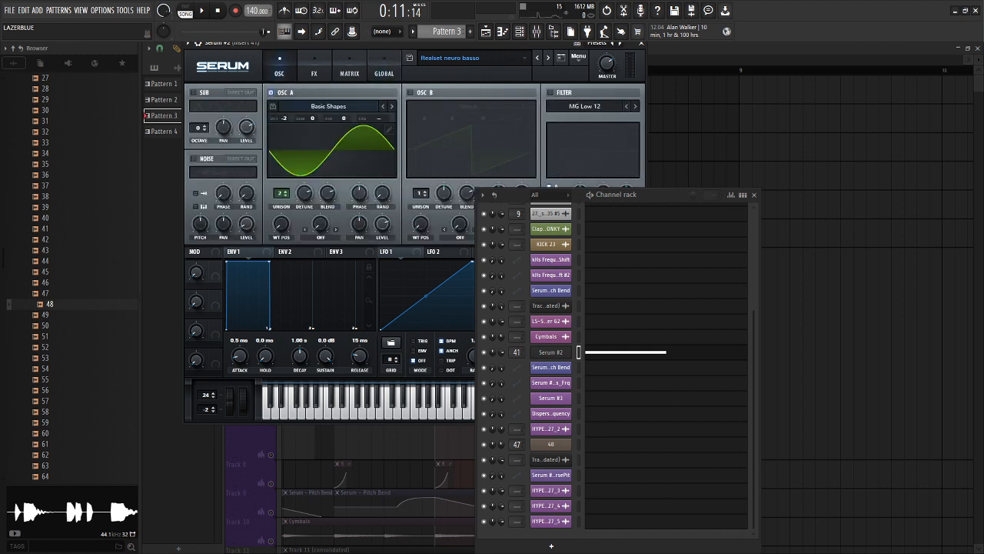
left_click(314, 67)
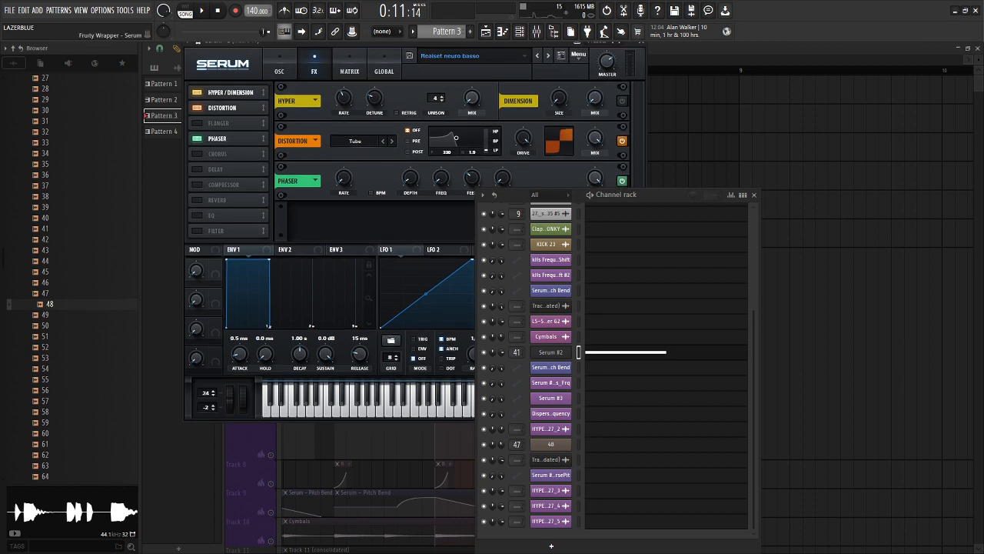
left_click_drag(369, 44, 374, 58)
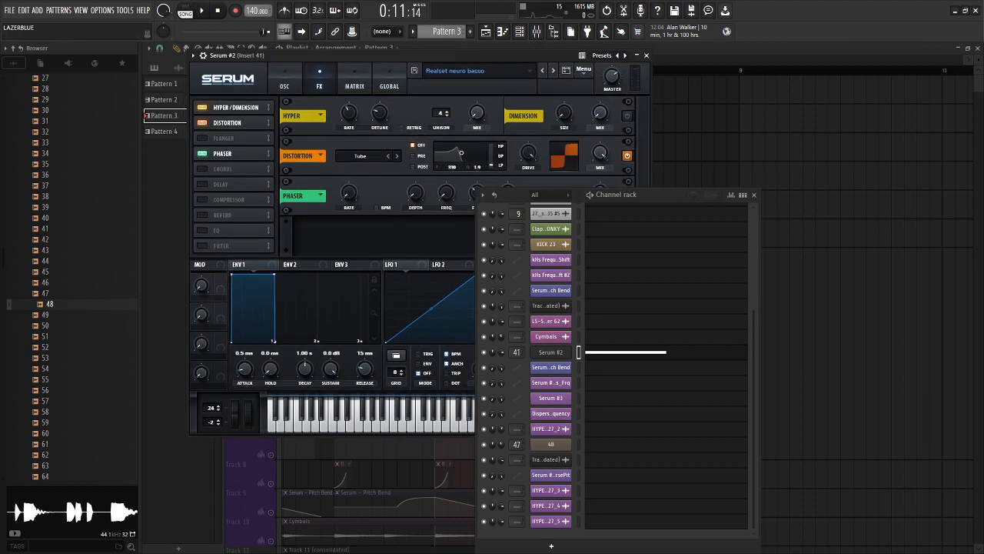
- Close Serum #2 and show the Insert 41 effect chain in the mixer
left_click(646, 55)
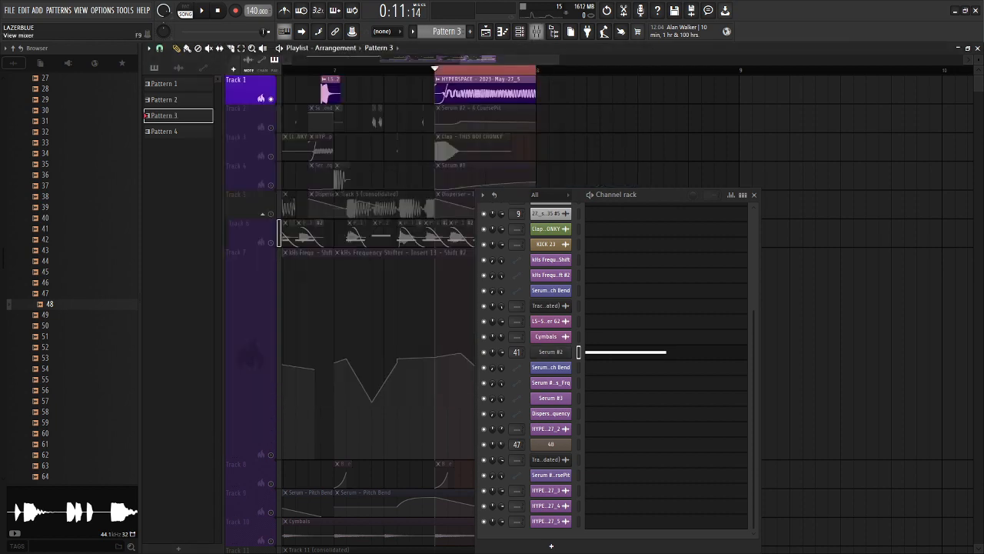
key("F9")
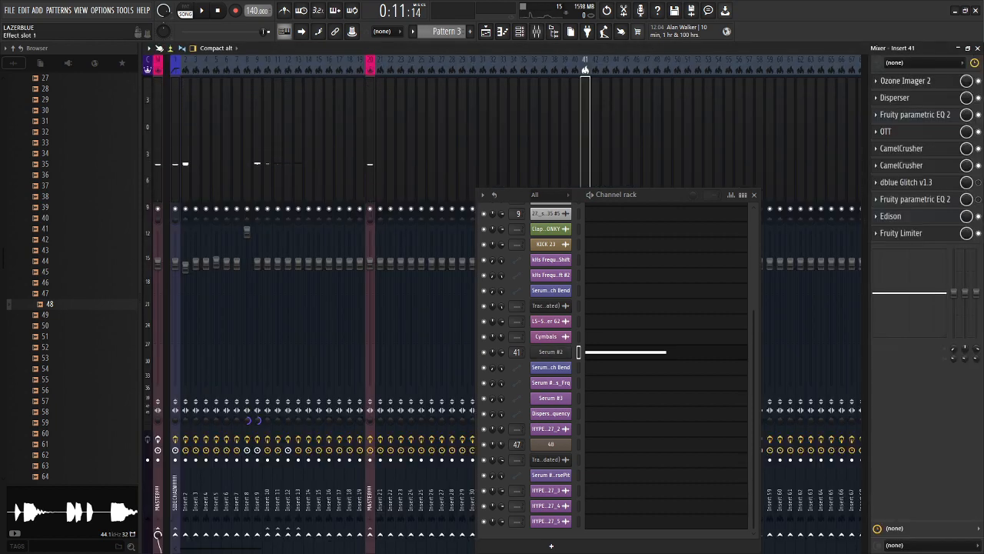
- Inspect the Ozone Imager 2 and Disperser settings on Insert 41, and return to the playlist
left_click(906, 81)
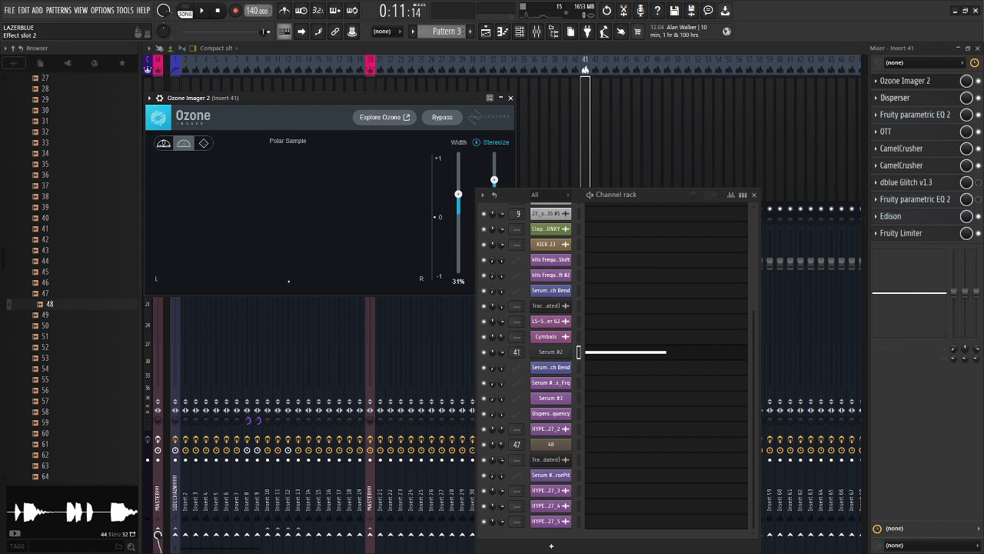
left_click(895, 97)
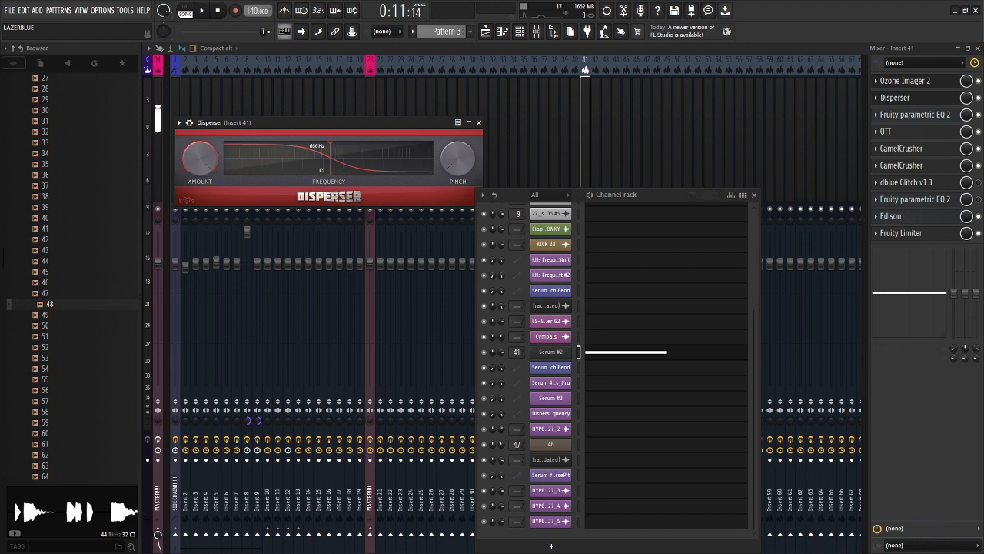
left_click(977, 48)
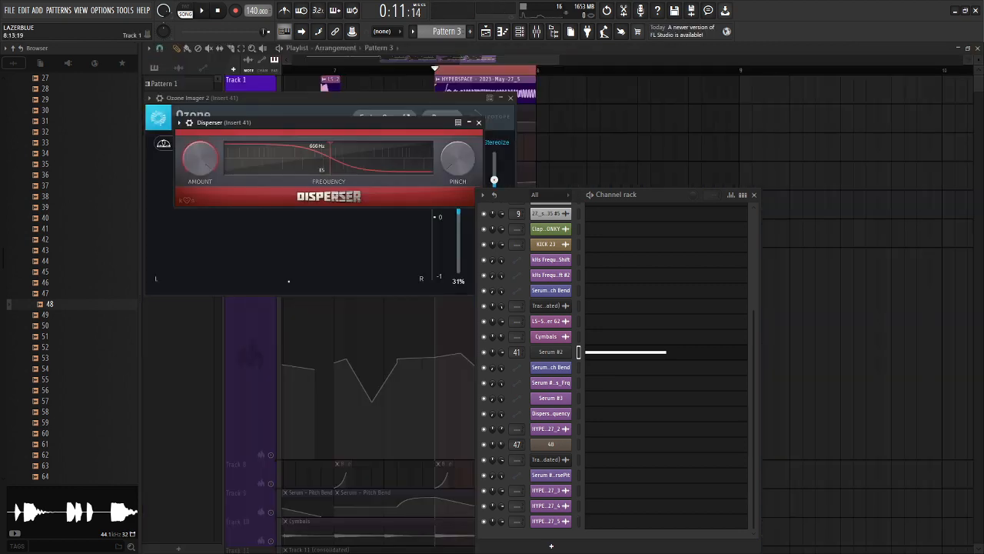
left_click(511, 97)
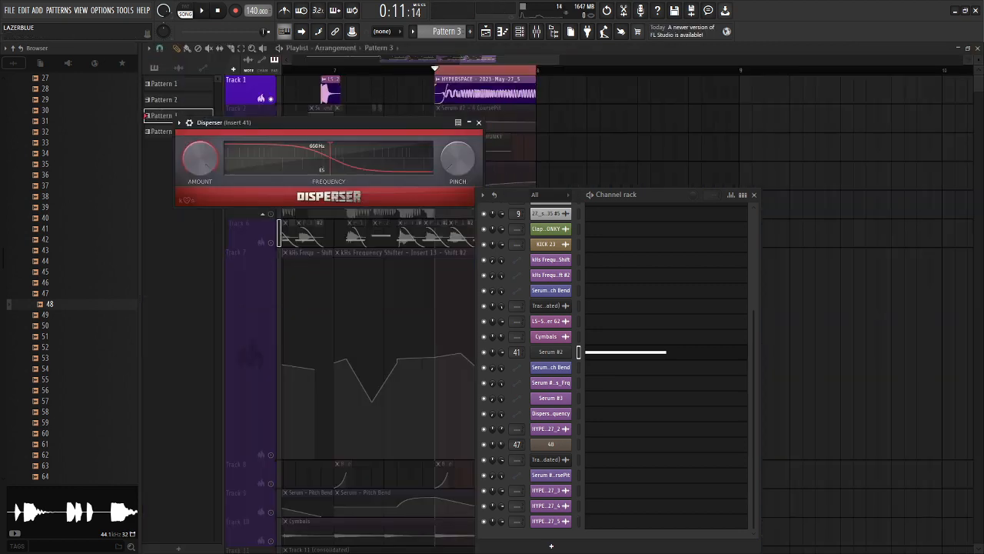
- Play the selected section with only Tracks 1 and 3 muted and examine the automated Disperser on Insert 41
right_click(270, 99)
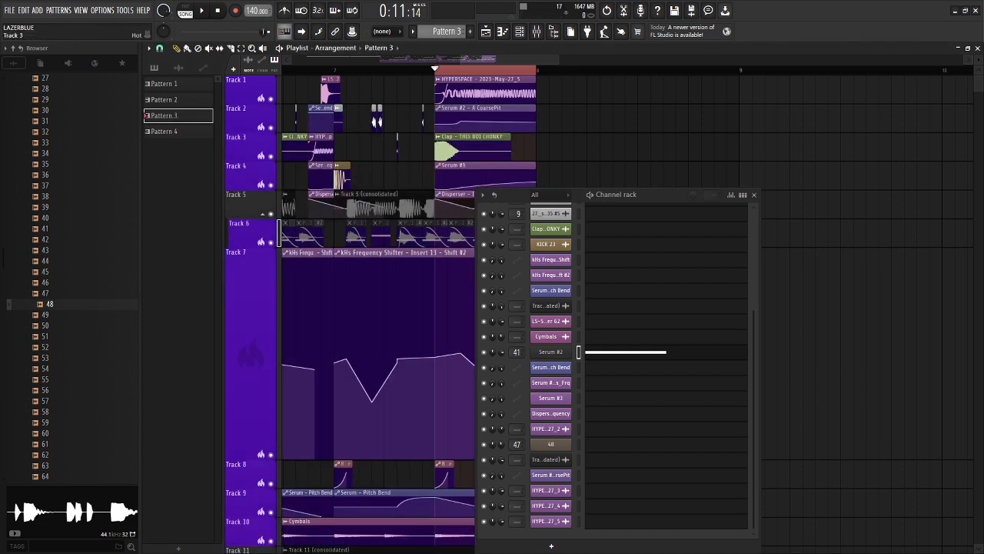
left_click(271, 156)
left_click(270, 99)
key("space")
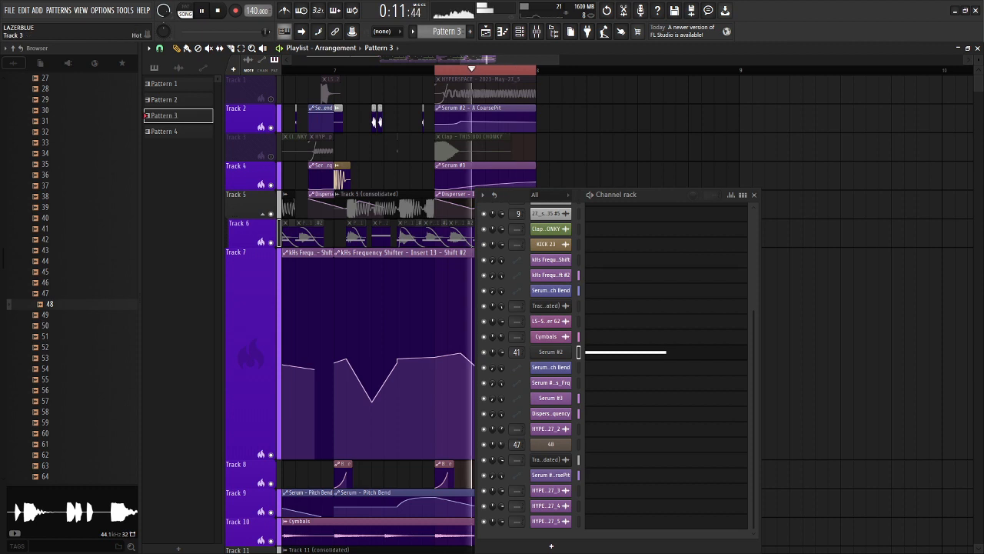
key("F9")
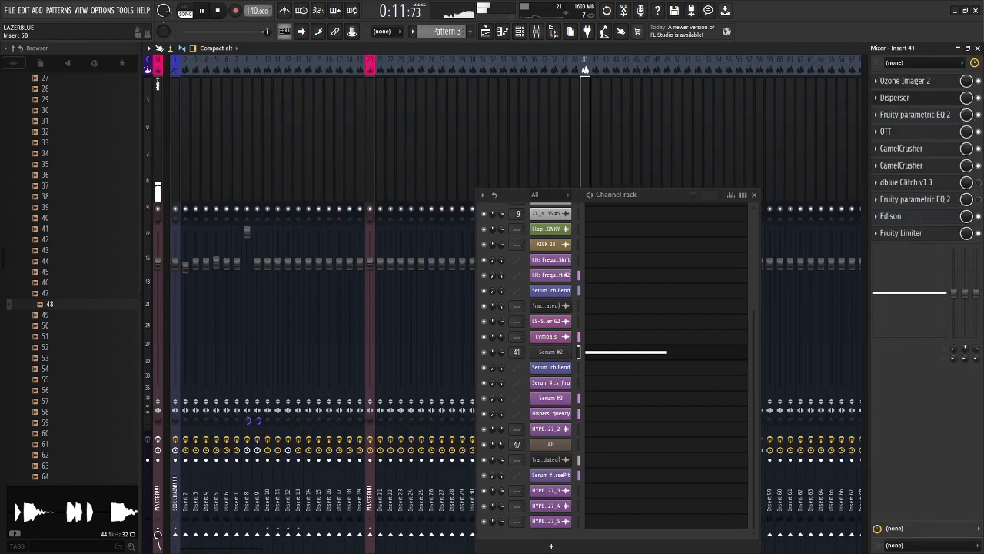
left_click(895, 98)
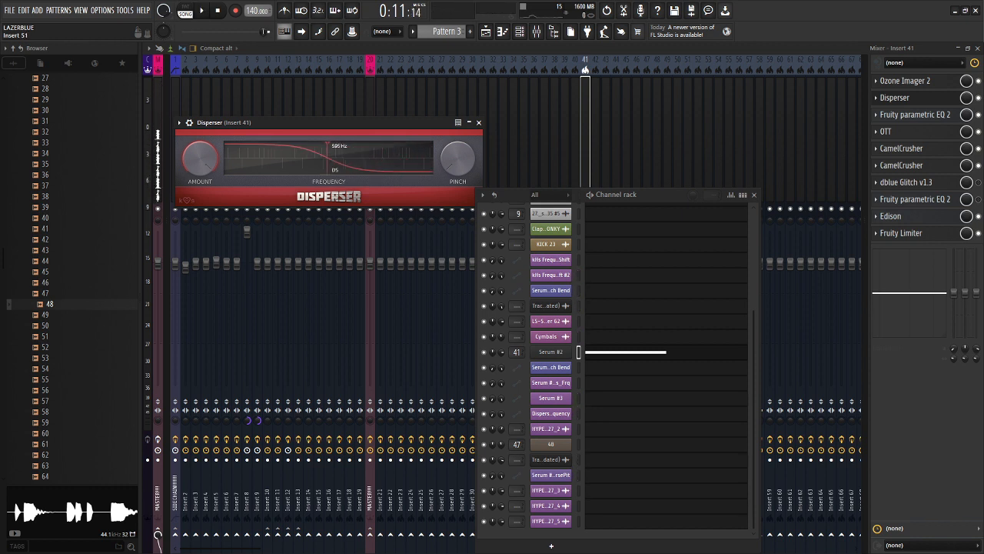
- Inspect the first Fruity parametric EQ 2 and the OTT settings on Insert 41, closing the channel rack
left_click(915, 115)
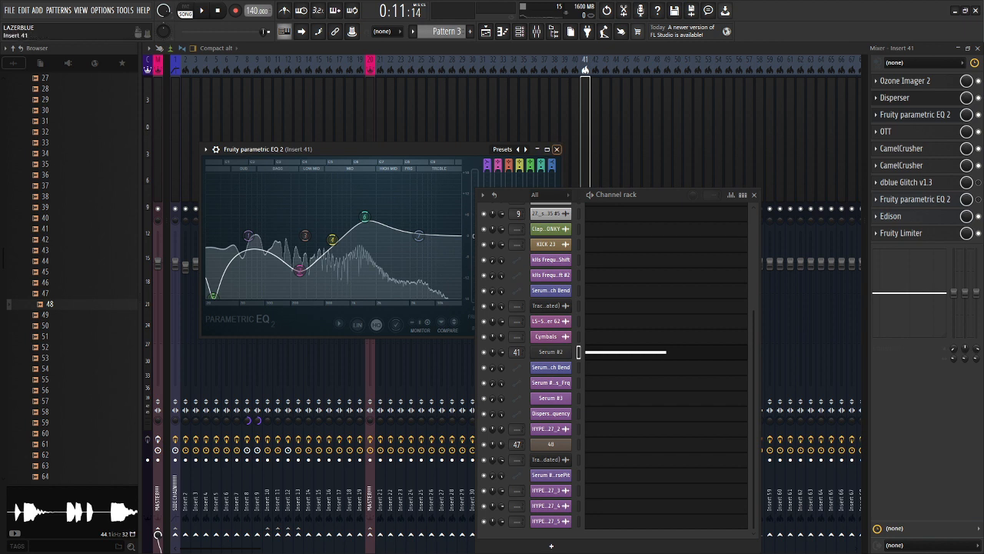
left_click(557, 149)
left_click(754, 195)
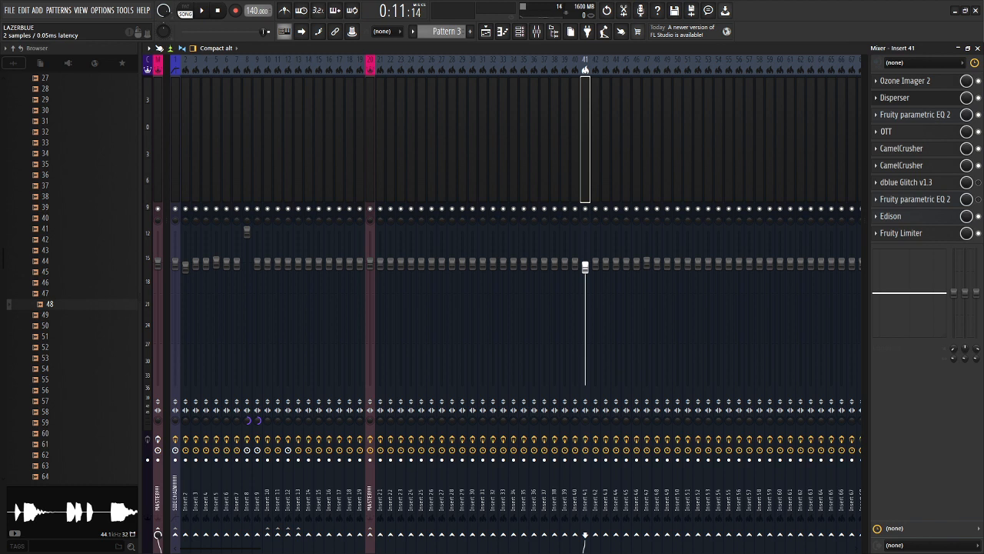
left_click(911, 132)
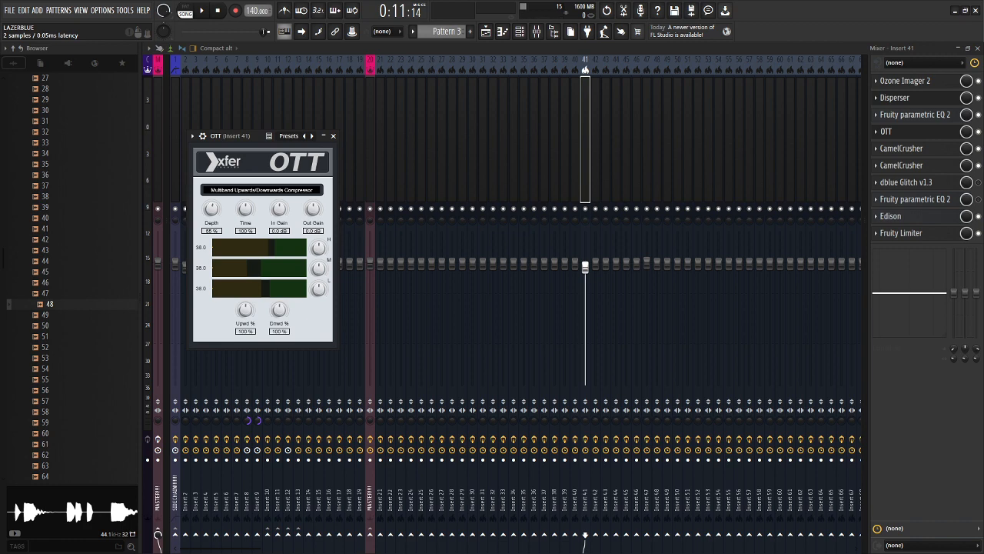
left_click(911, 131)
- Inspect both CamelCrusher instances and the Fruity Limiter in the Insert 41 effect chain
left_click(902, 148)
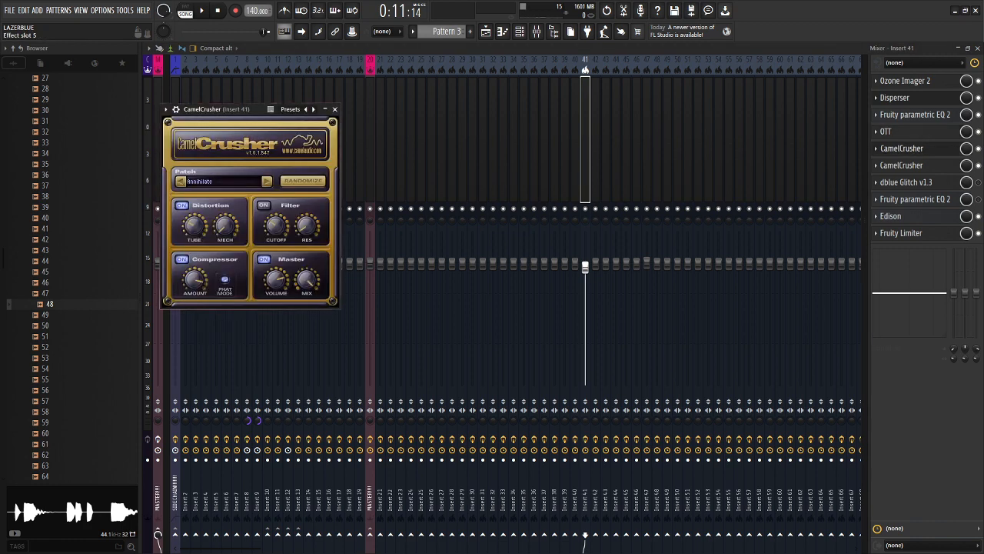
left_click(902, 148)
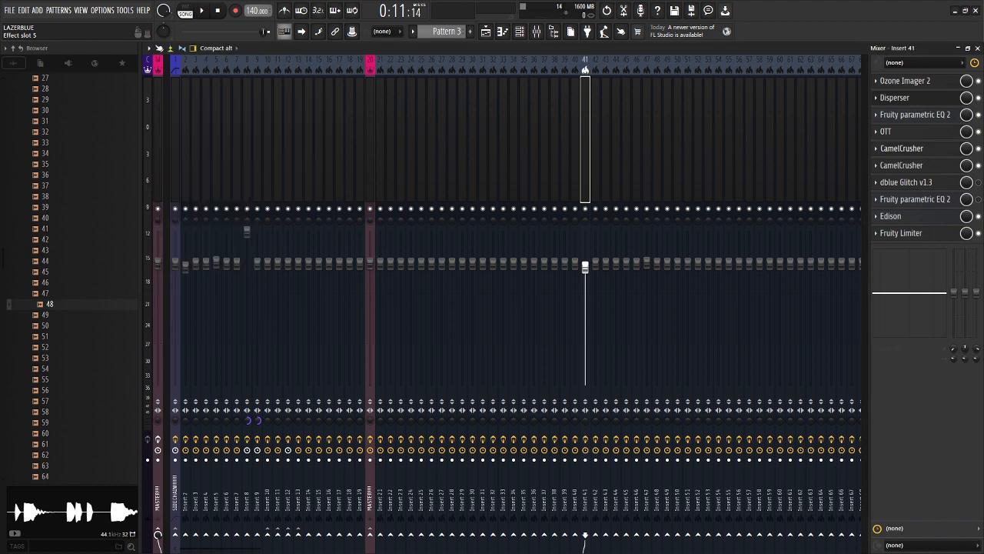
left_click(902, 165)
left_click(902, 166)
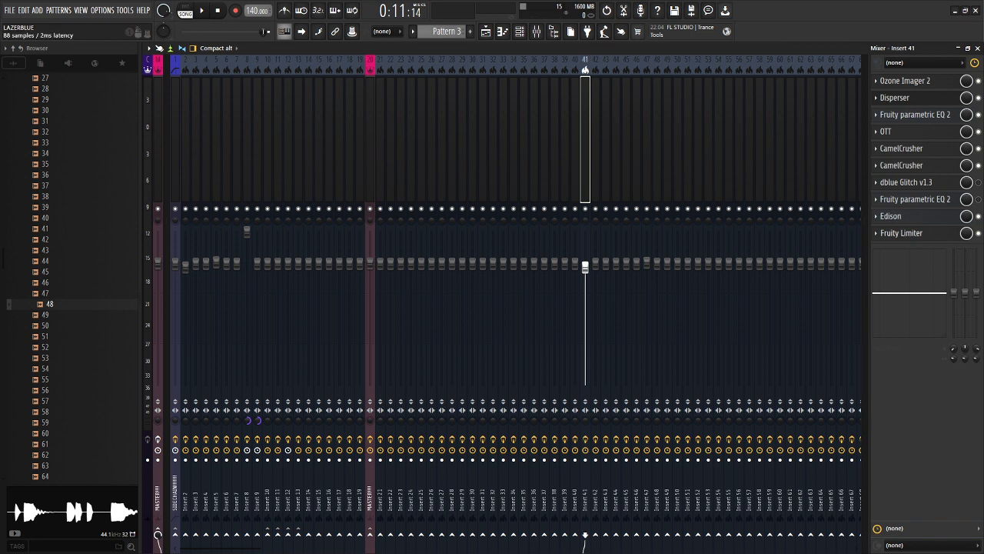
left_click(901, 233)
left_click(901, 233)
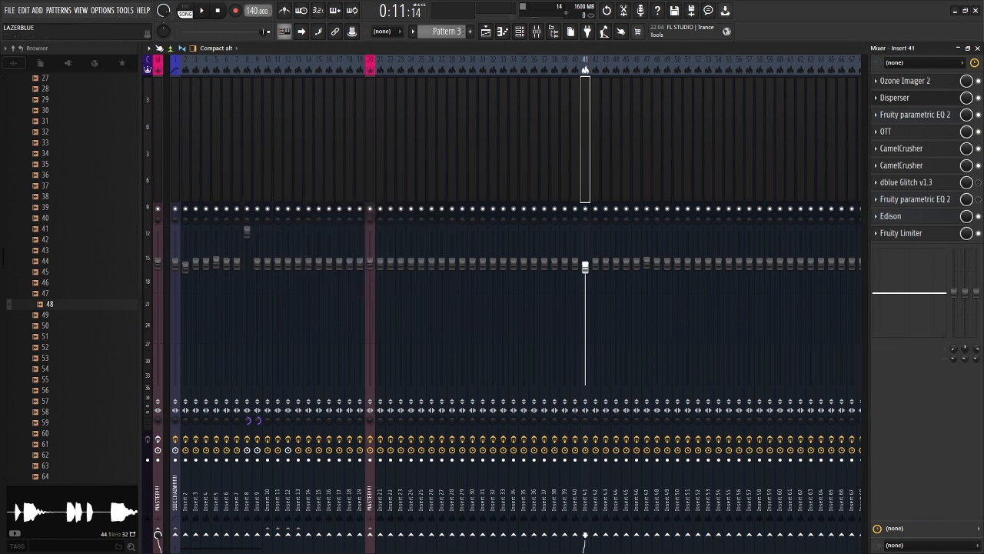
- Return to the playlist, unmute Tracks 1 and 3, and play the full arrangement from bar 4
left_click(977, 47)
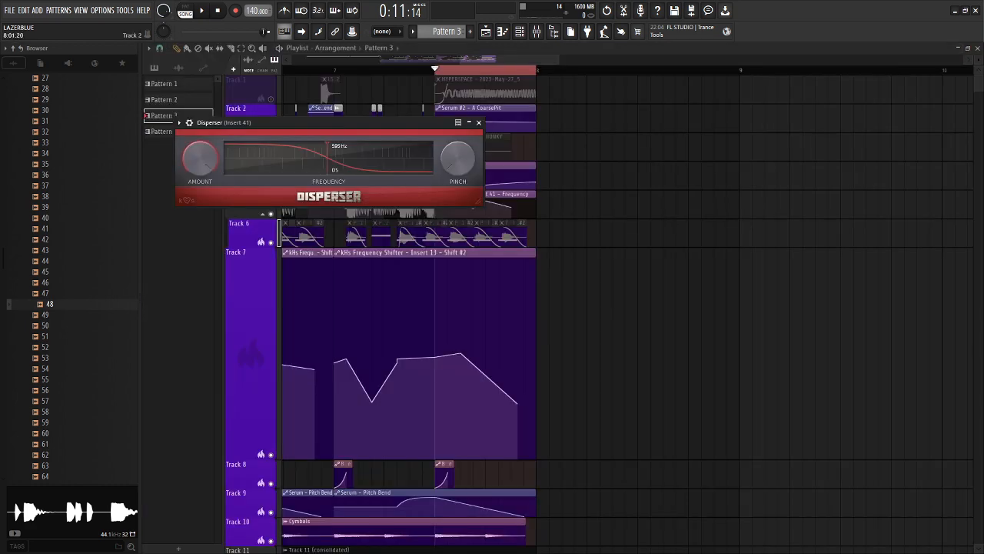
key("Escape")
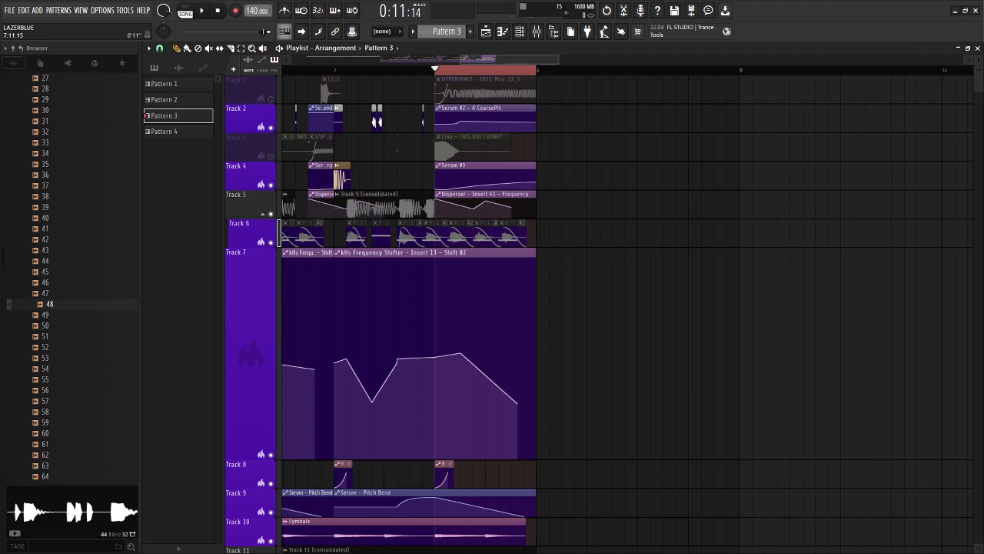
left_click_drag(461, 60, 352, 59)
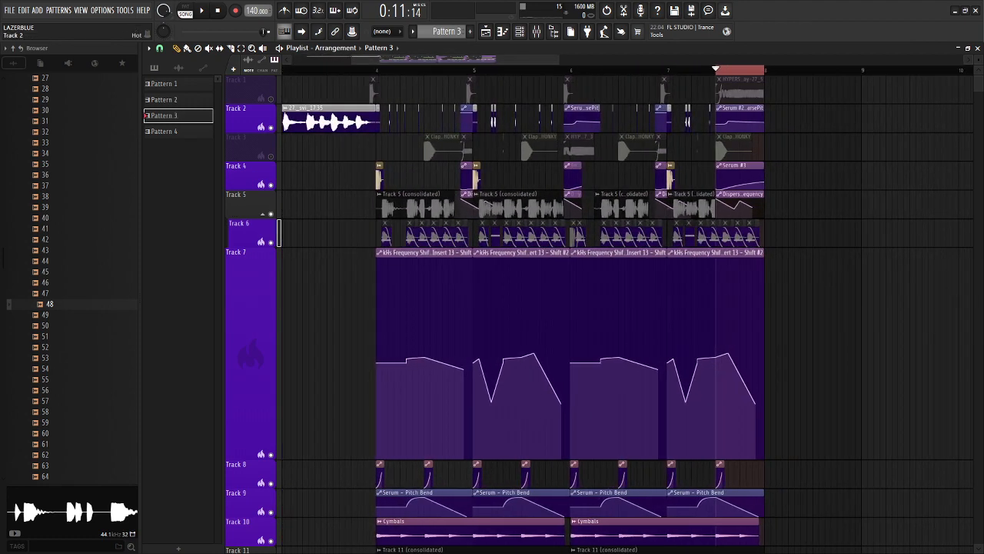
right_click(271, 127)
right_click(271, 127)
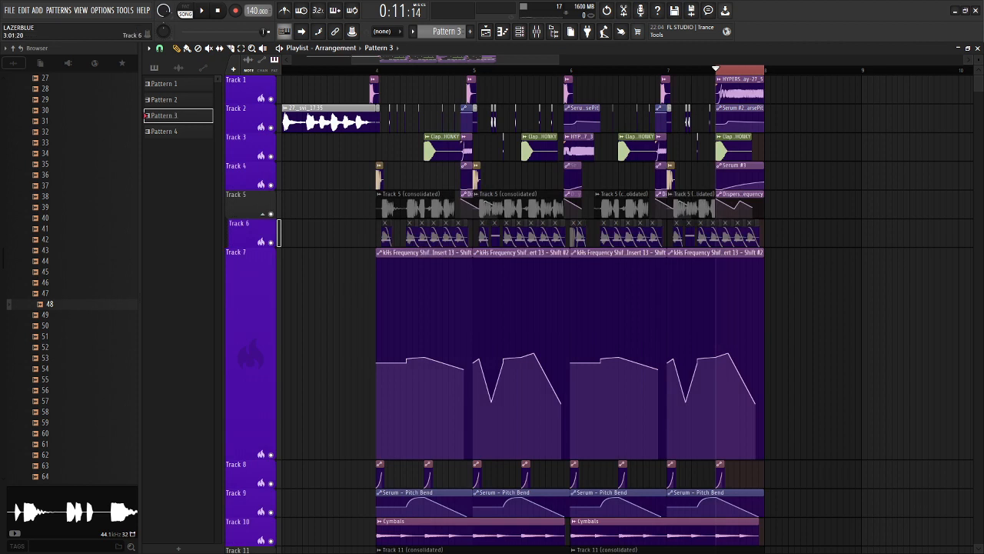
key("space")
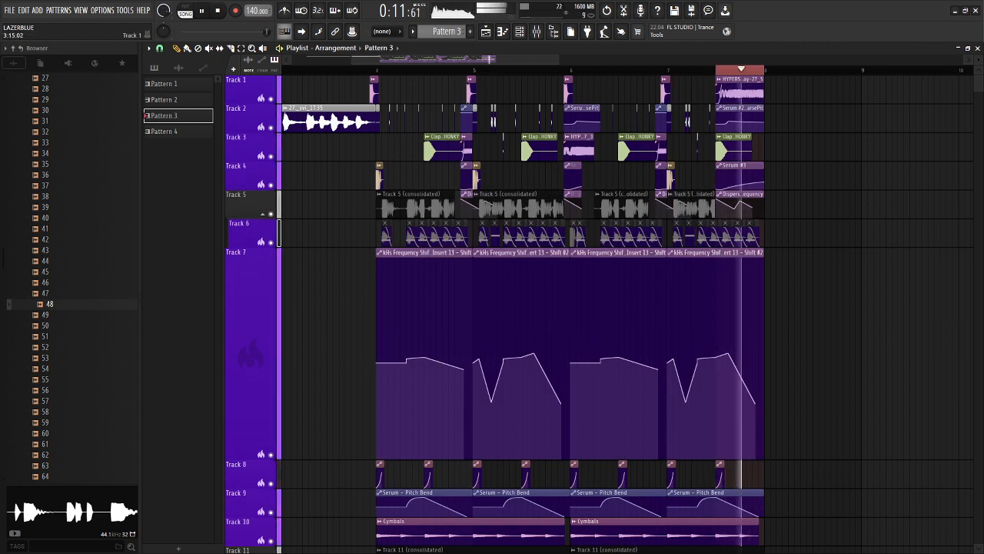
left_click(377, 70)
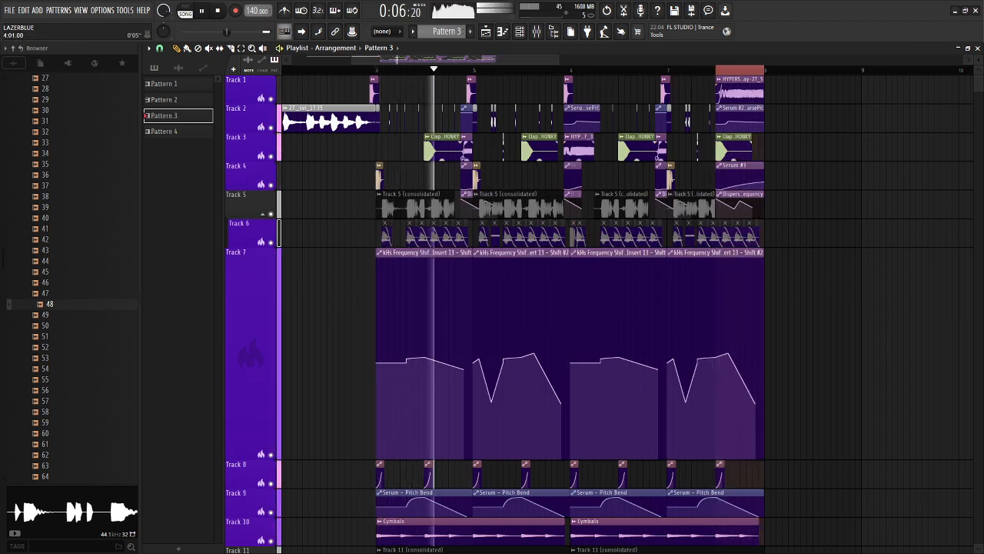
- Open SPAN on the master mixer track and examine the frequency spectrum while the song plays
key("F9")
key("F6")
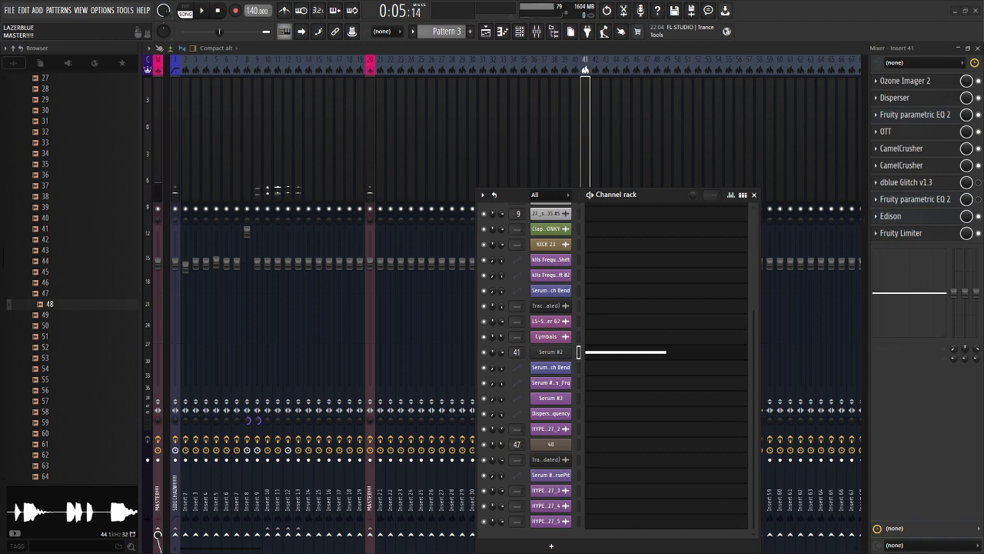
left_click(157, 188)
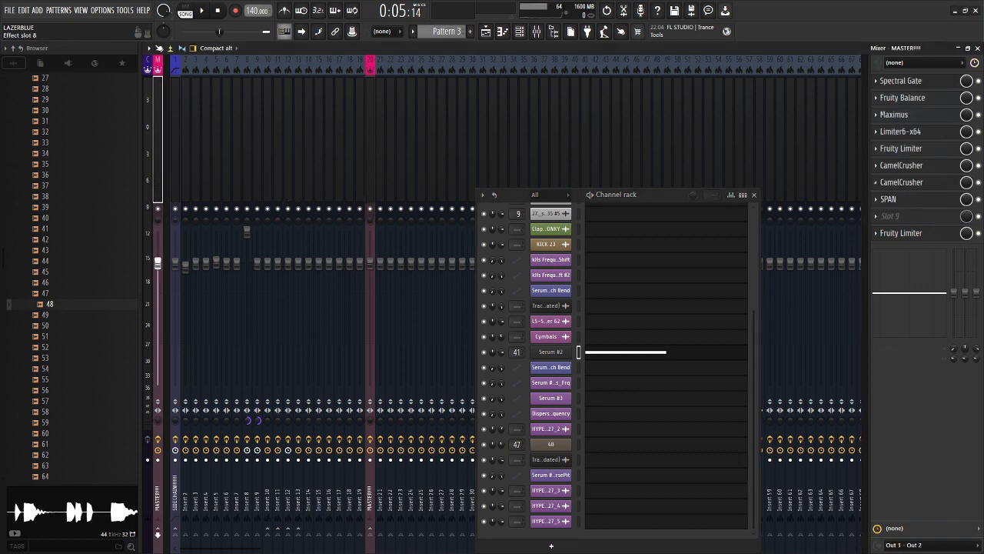
left_click(888, 199)
key("space")
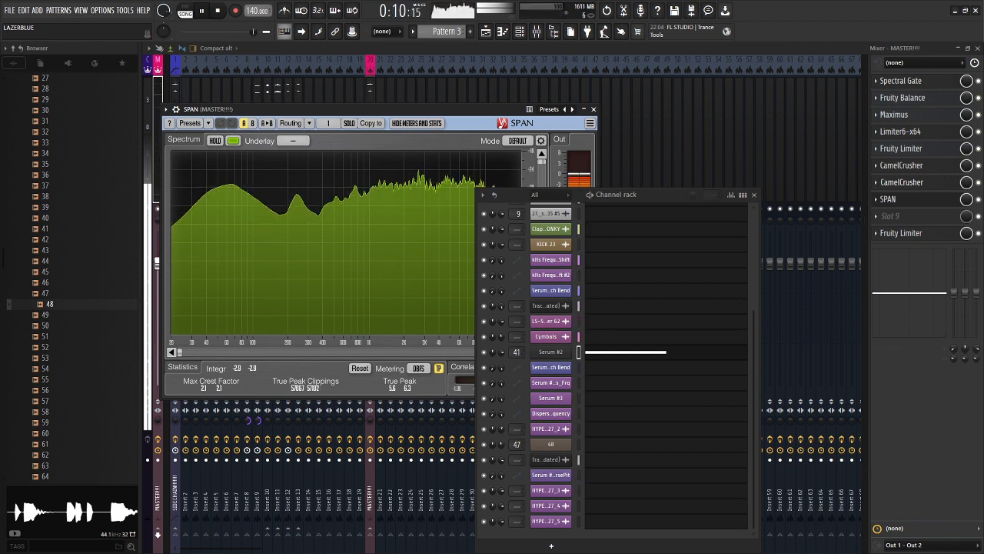
key("space")
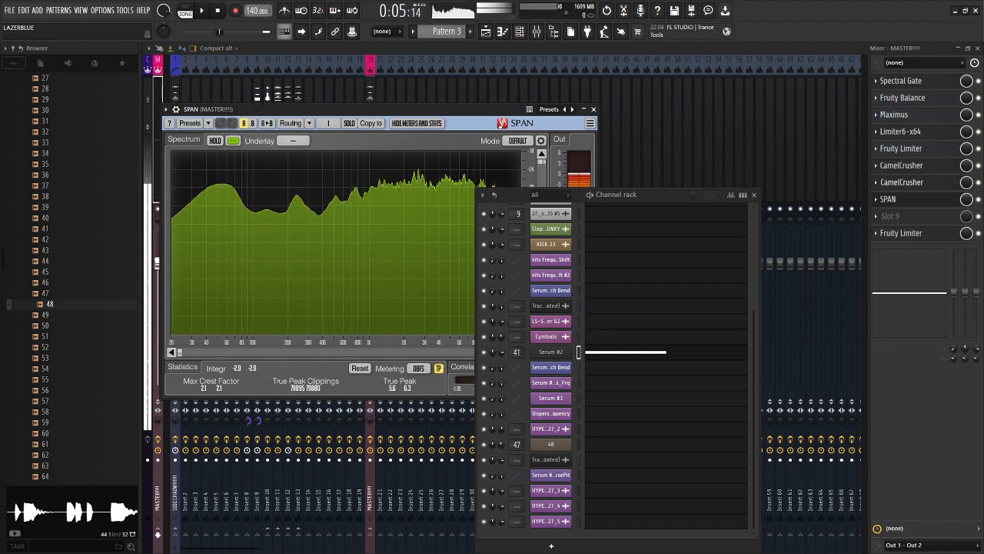
- Close the mixer, channel rack and SPAN to leave only the playlist in view
left_click(977, 49)
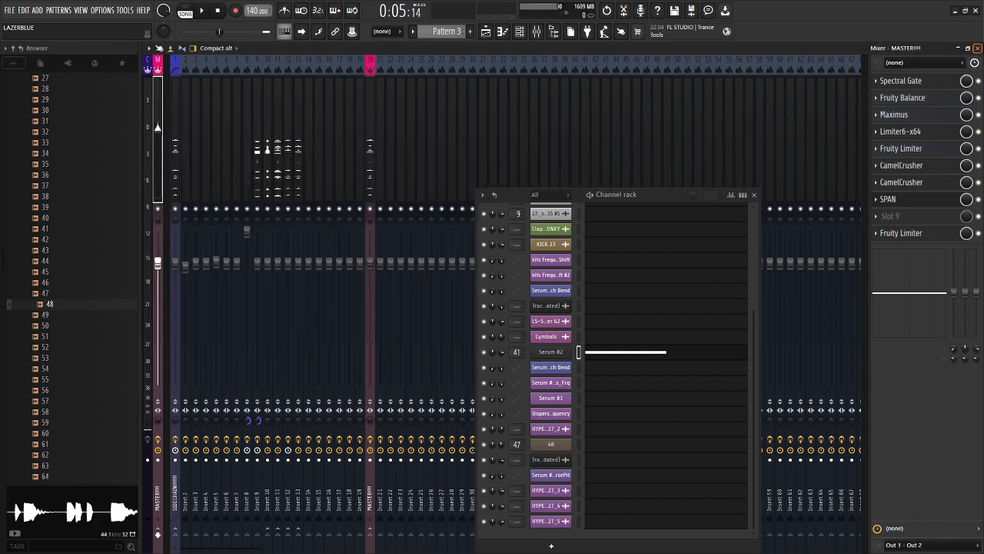
left_click(754, 195)
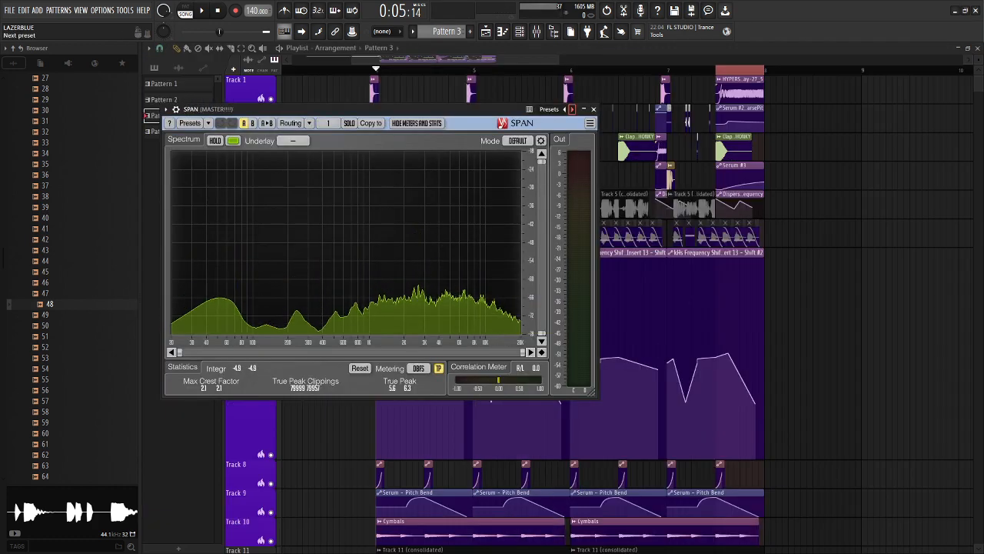
left_click(593, 109)
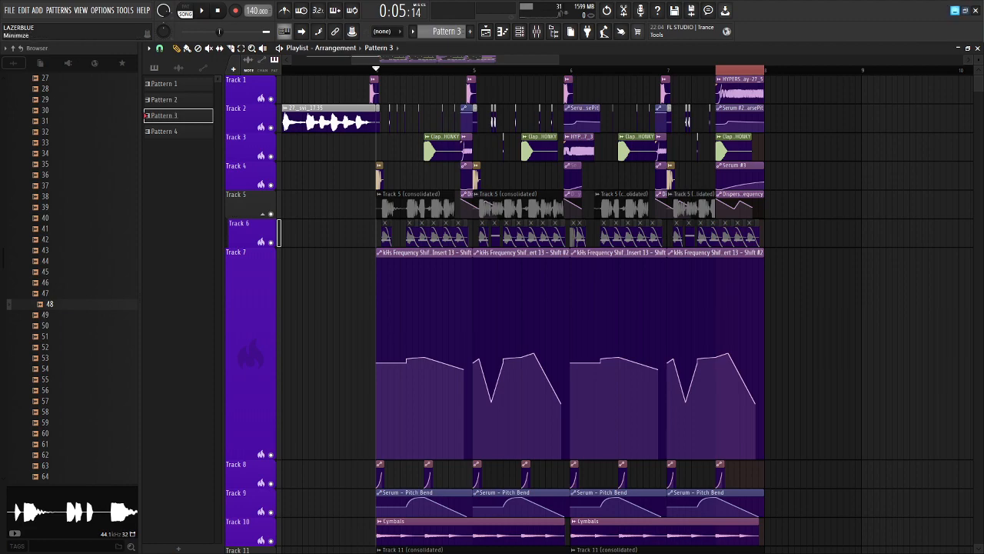